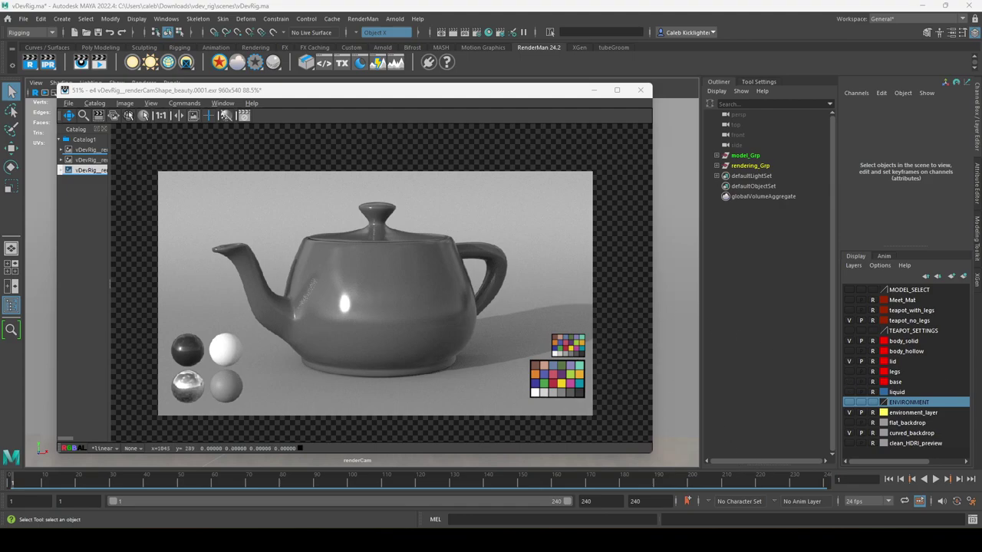
Step: Switch to Google Drive, open Assignments > Assignment Files, and bring up the download options for the vdev_rig folder
key(alt+Tab)
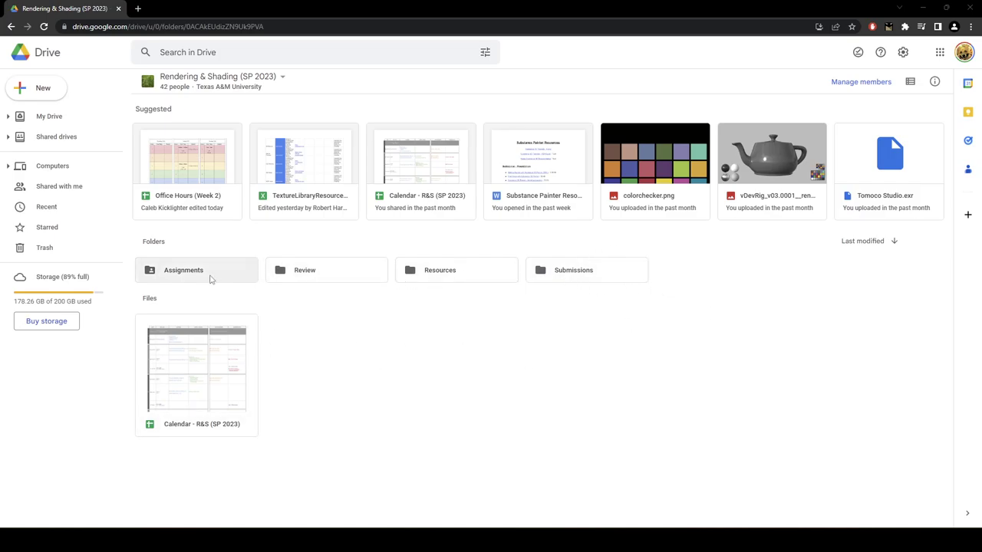
double_click(210, 279)
double_click(230, 146)
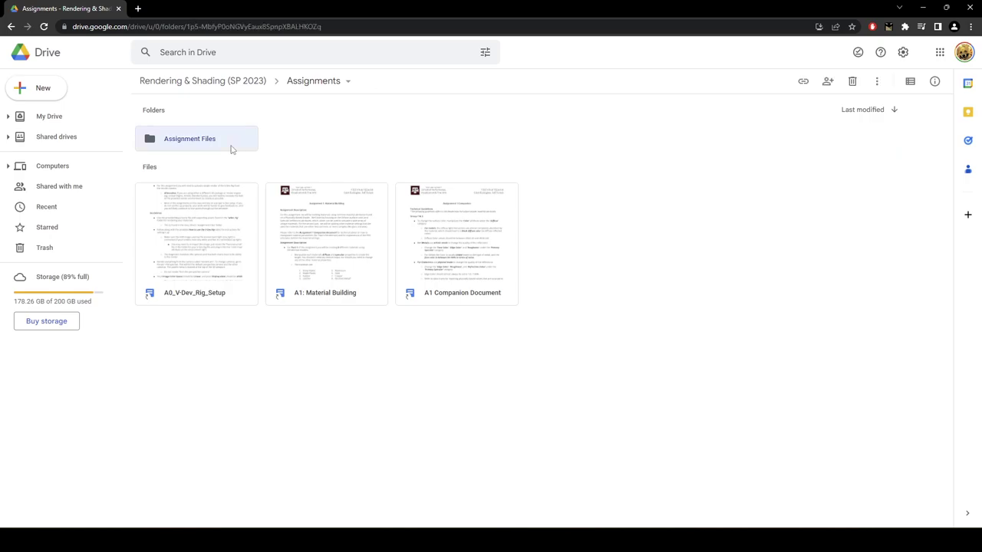
click(327, 148)
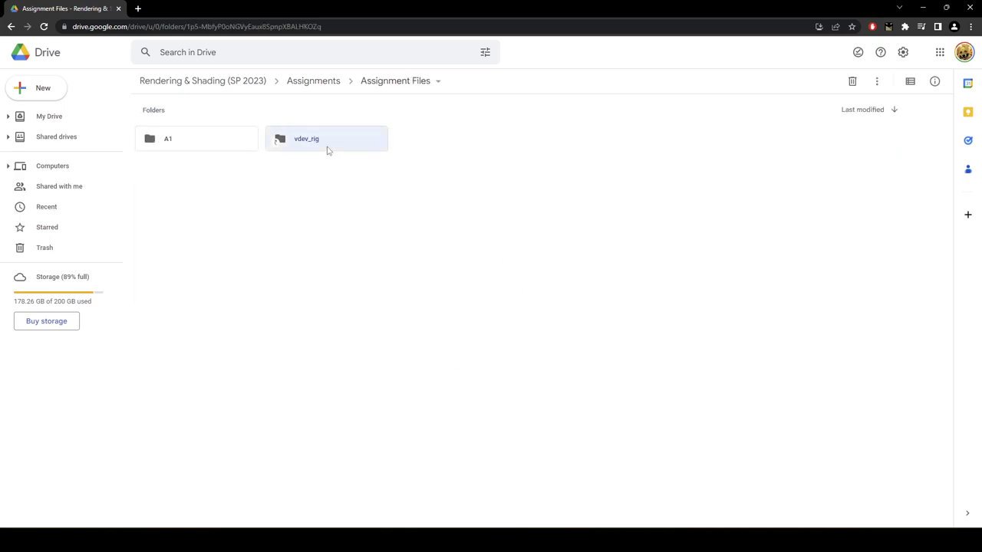
right_click(327, 150)
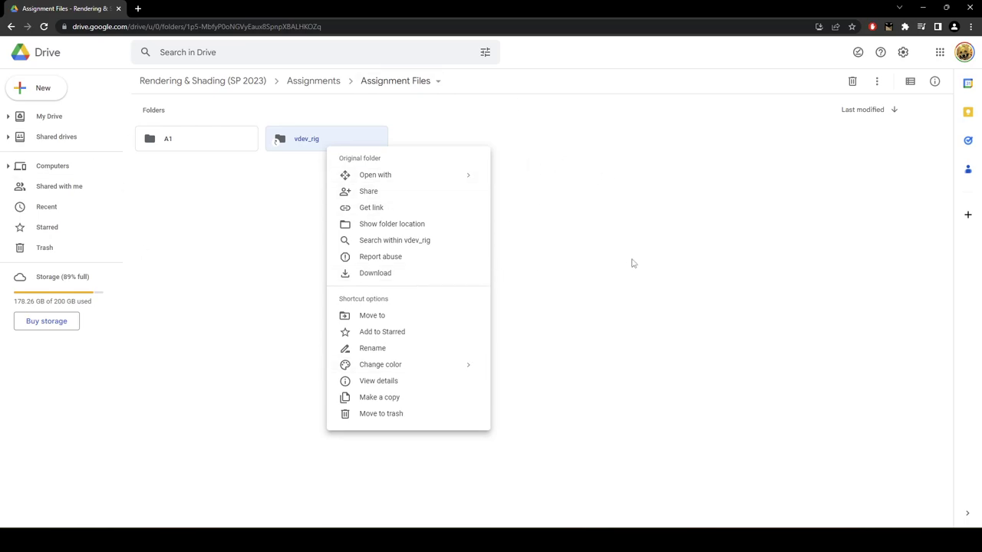
Step: Switch to File Explorer, open the vdev_rig folder in Downloads, and set its grouping to (None)
key(alt+Tab)
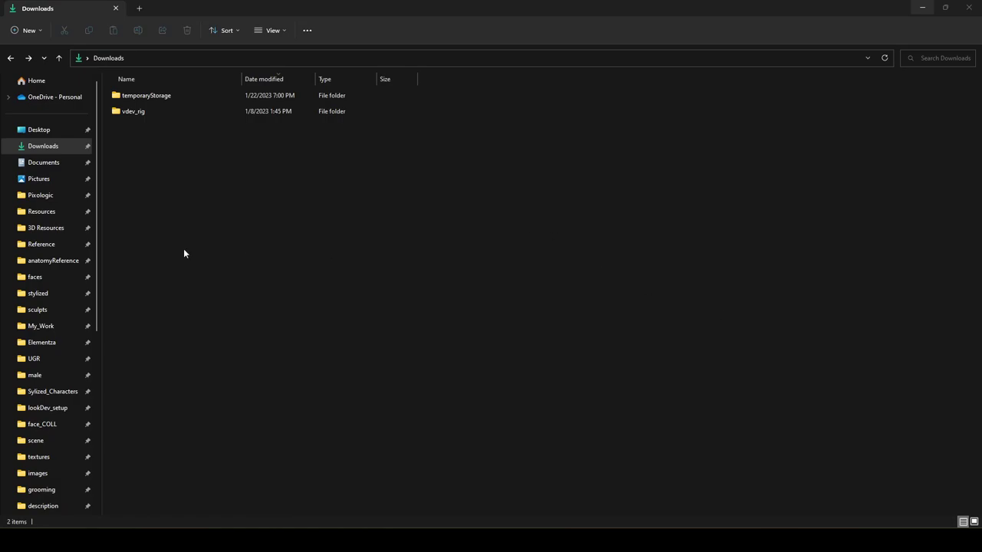
double_click(144, 111)
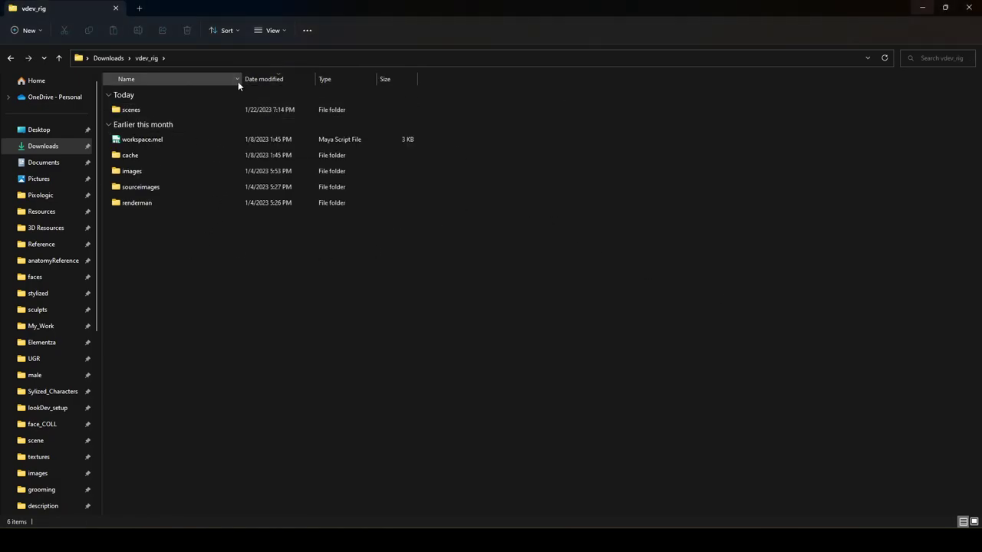
right_click(527, 199)
mouse_move(572, 214)
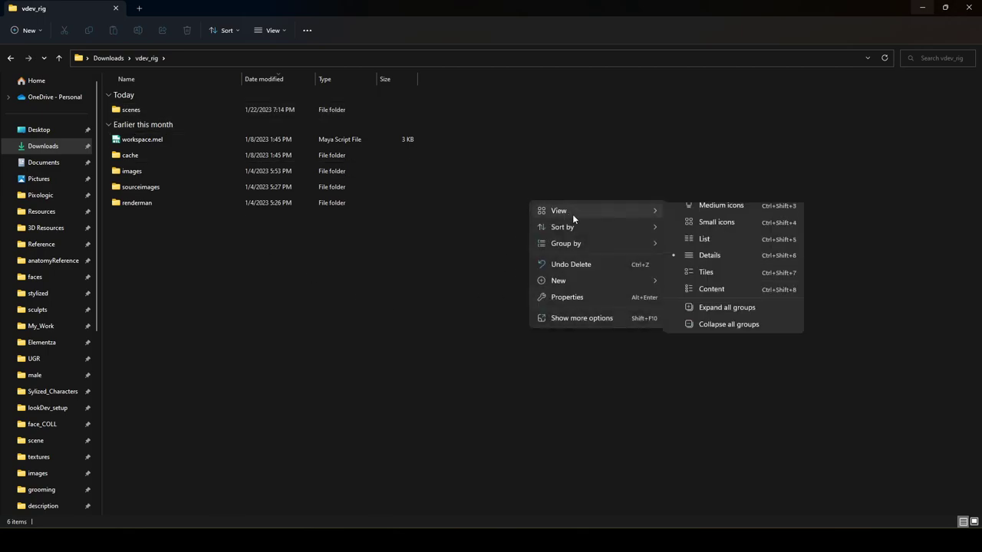
mouse_move(589, 244)
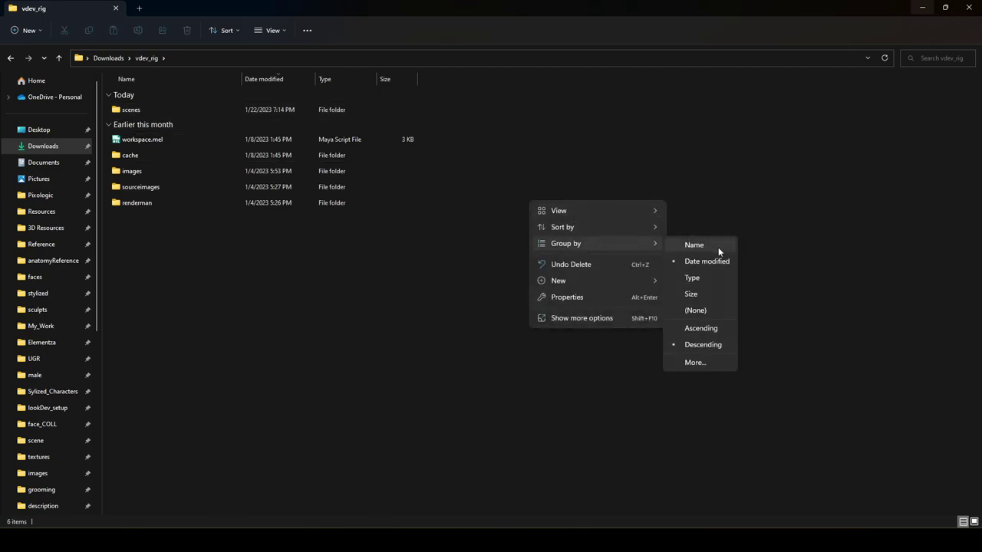
click(713, 312)
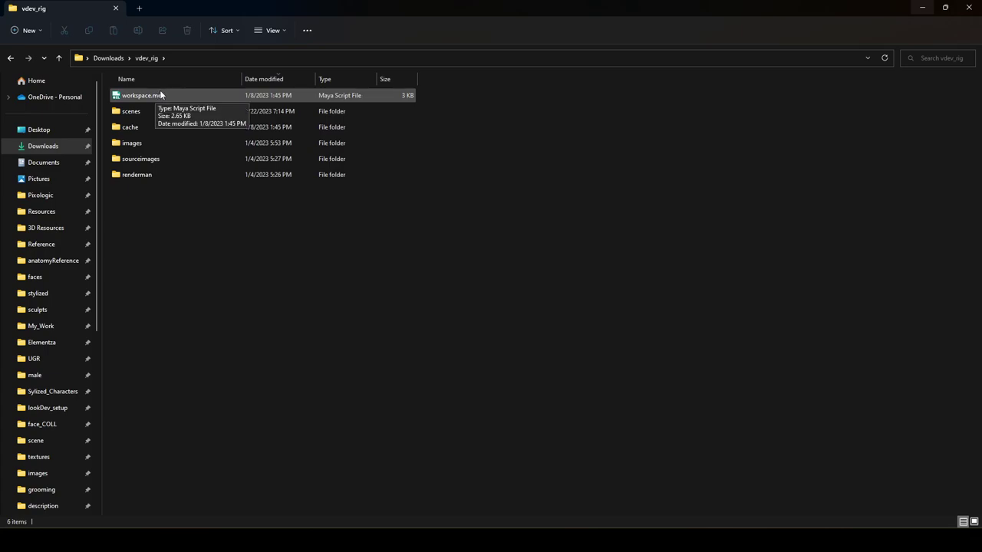
Step: Examine the contents of the project's scenes, sourceimages and images folders
double_click(158, 118)
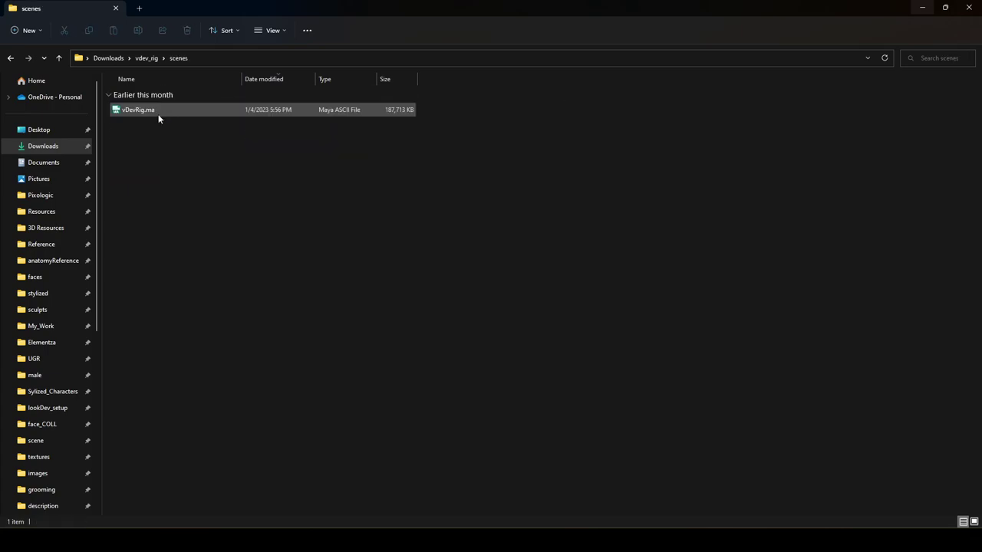
click(13, 57)
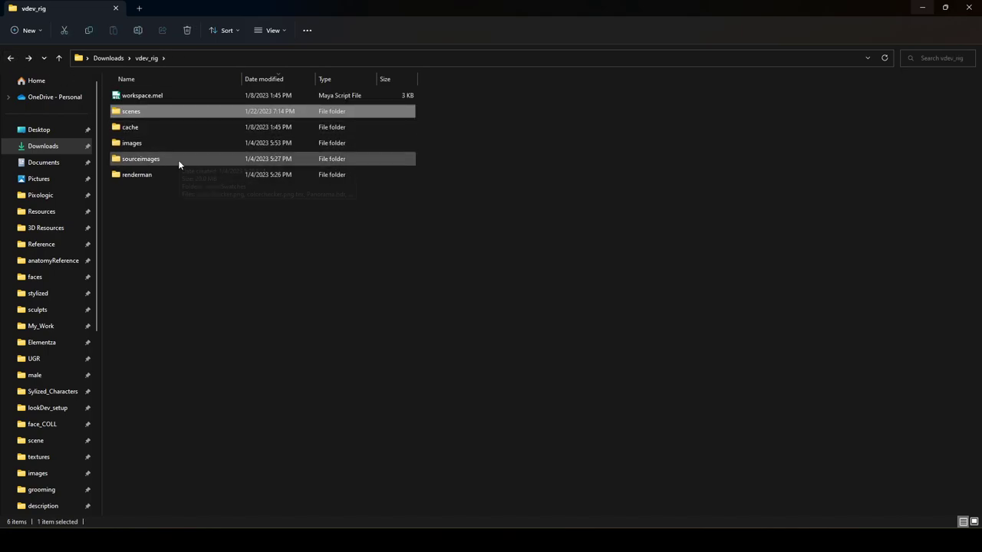
double_click(177, 160)
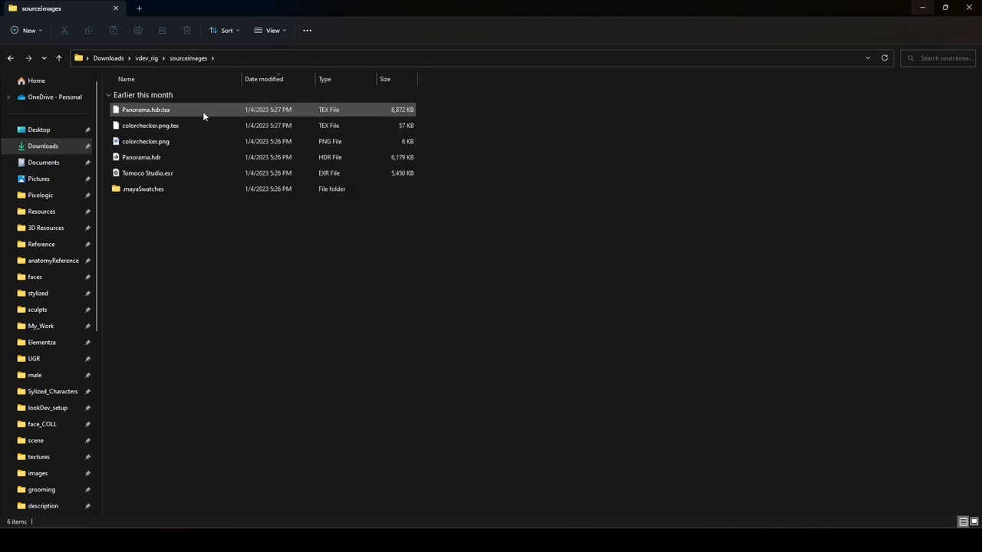
click(208, 142)
click(199, 174)
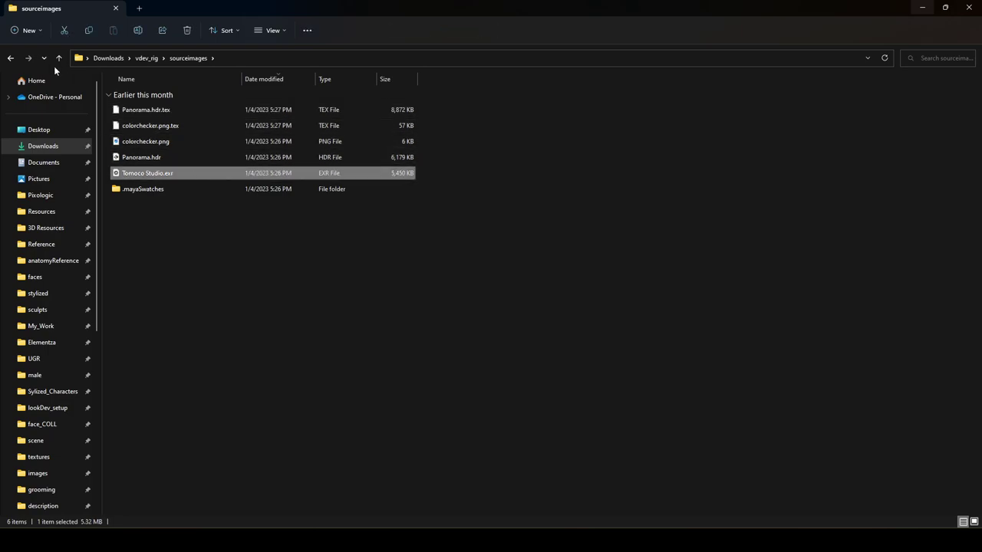
click(11, 58)
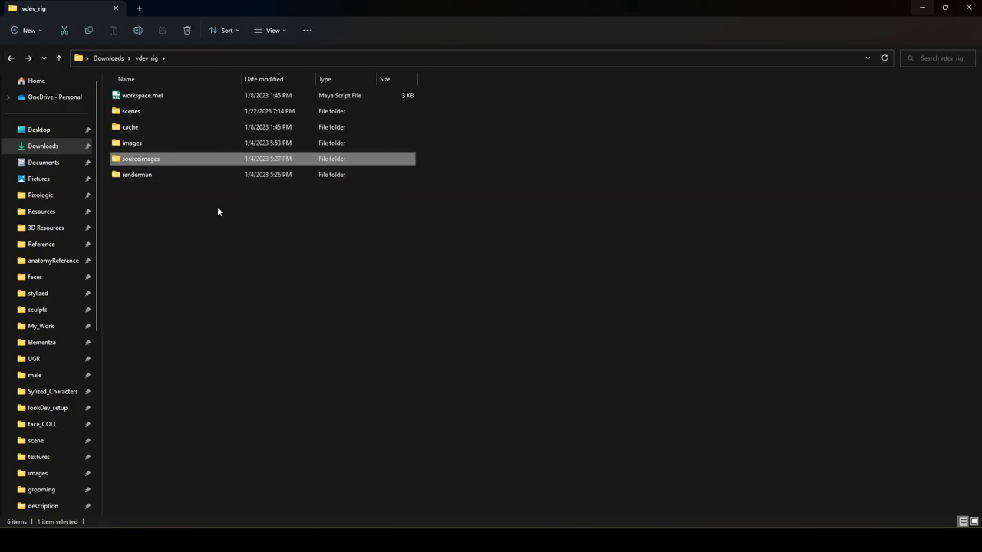
double_click(170, 143)
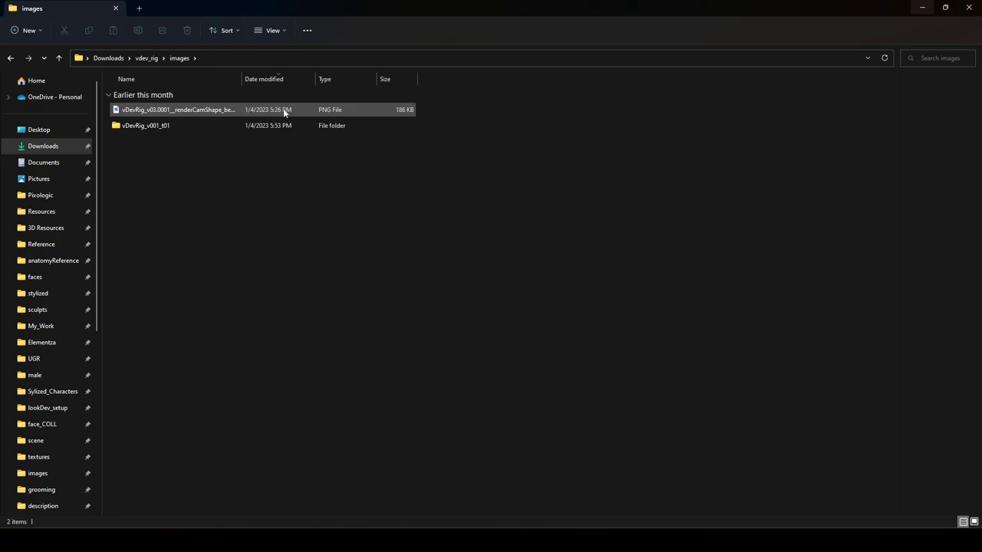
click(11, 57)
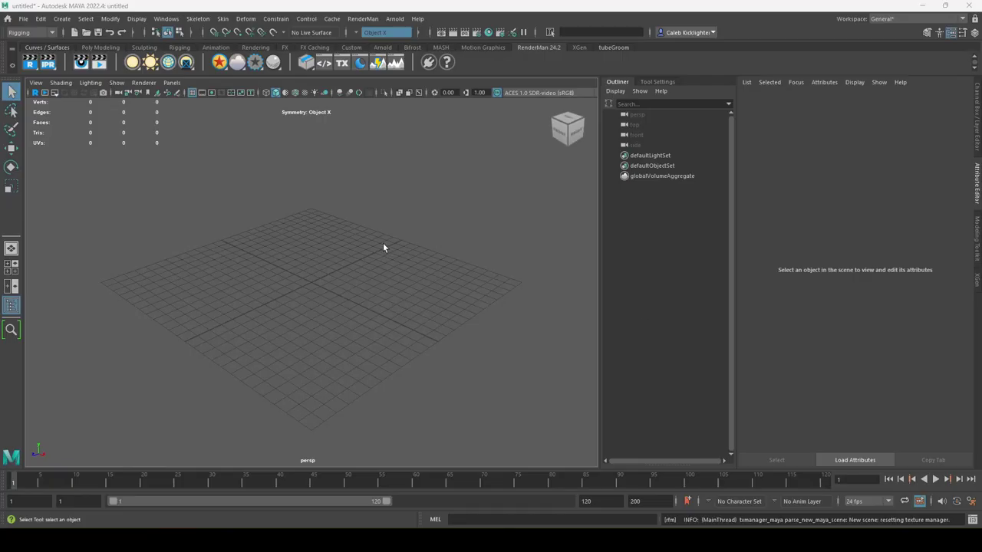
Step: In Maya, open the vDevRig.ma scene from Downloads\vdev_rig\scenes without saving the untitled scene
click(23, 18)
click(51, 49)
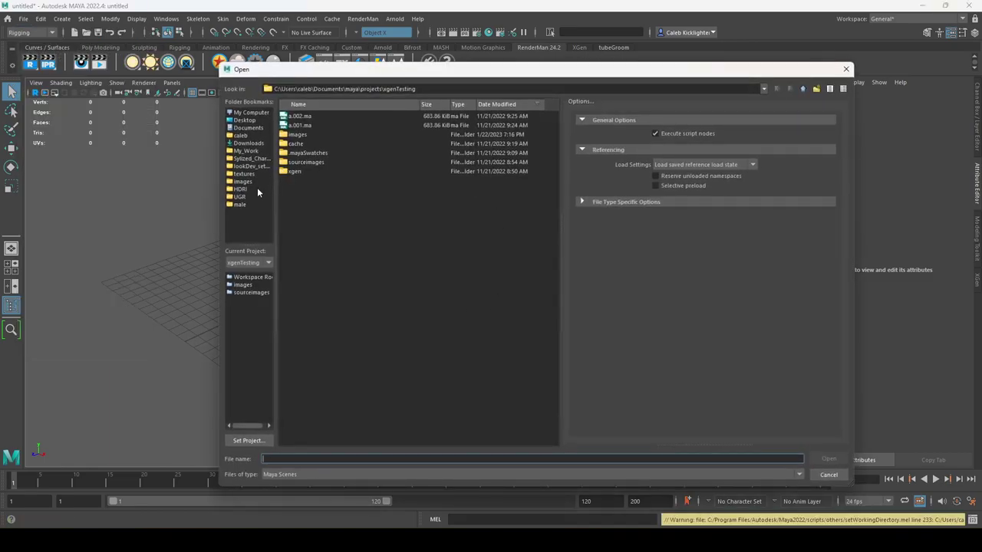
click(259, 145)
double_click(311, 124)
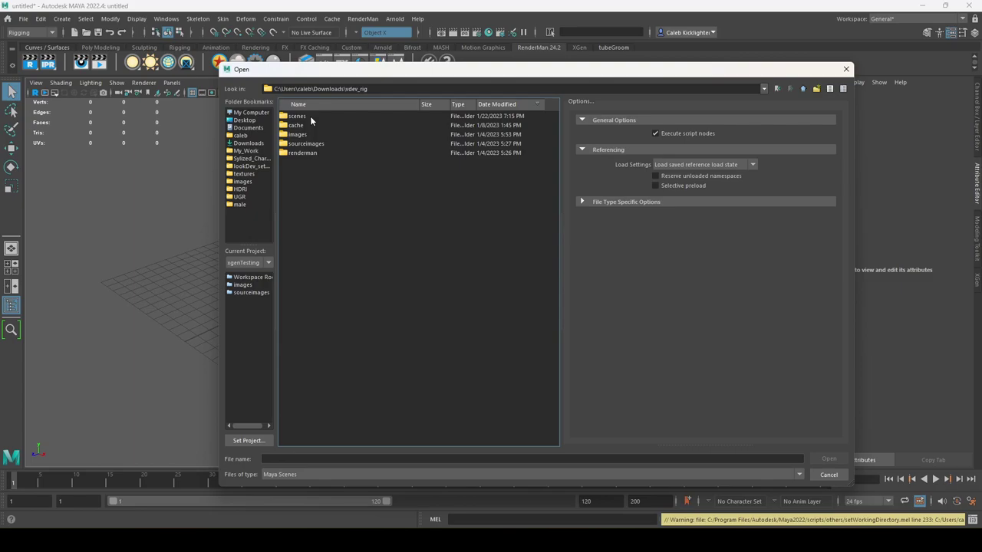
double_click(310, 116)
click(309, 116)
click(828, 459)
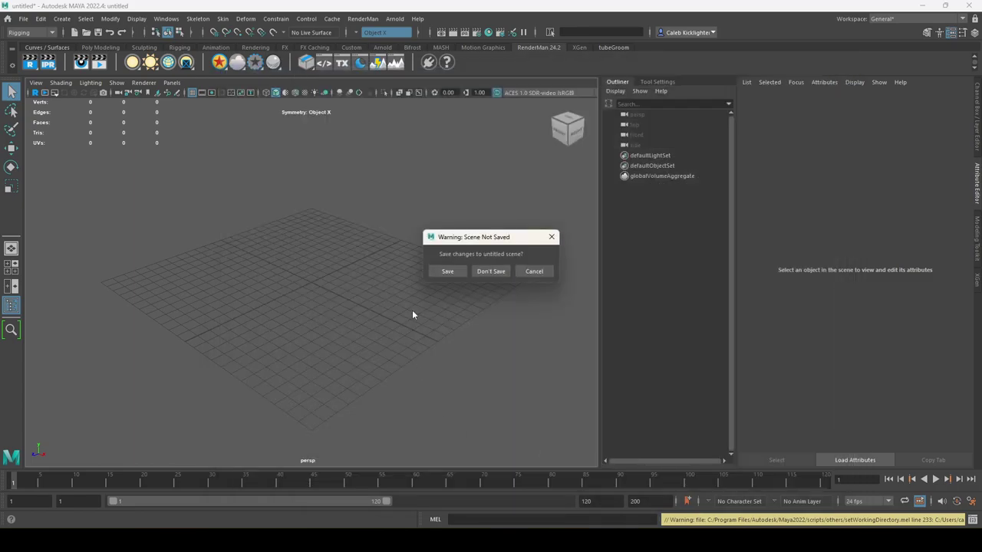
click(489, 272)
click(467, 277)
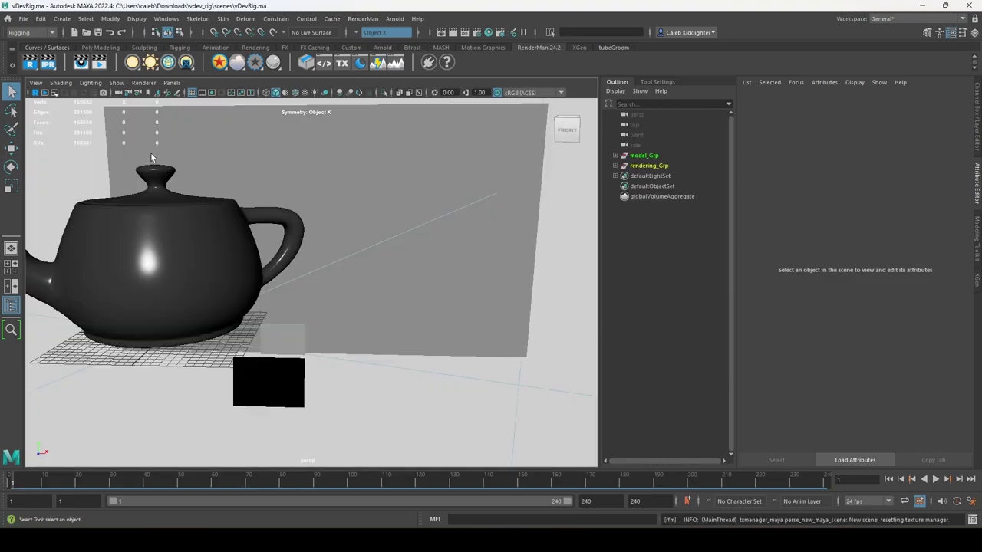
Step: Look through renderCamShape in the viewport, run a RenderMan IPR render of it, and minimize the render window
click(171, 82)
mouse_move(179, 94)
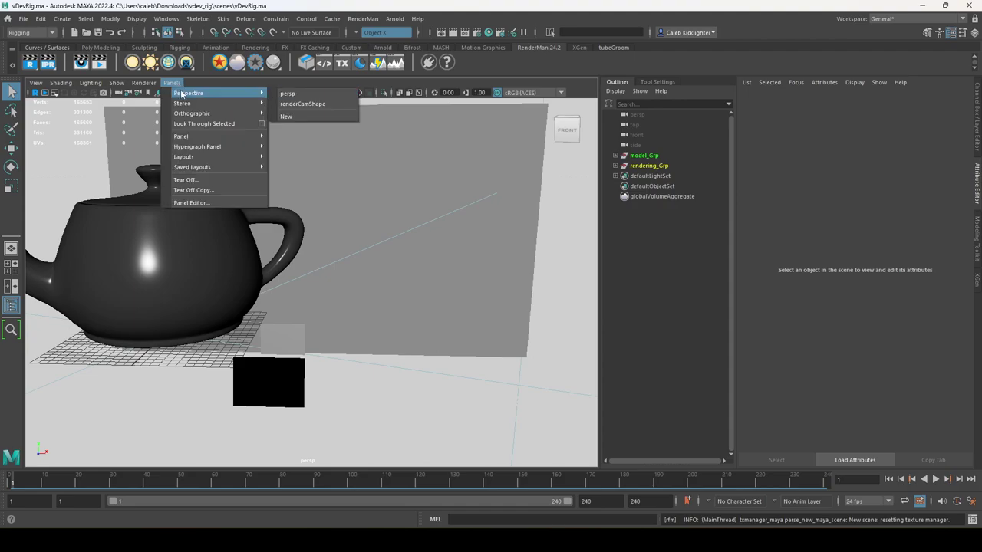
click(298, 106)
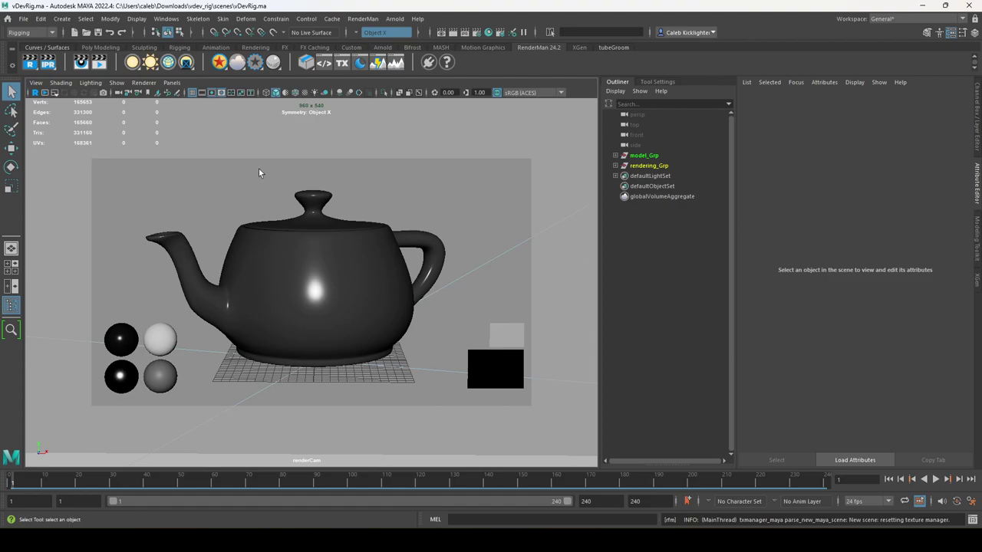
click(48, 63)
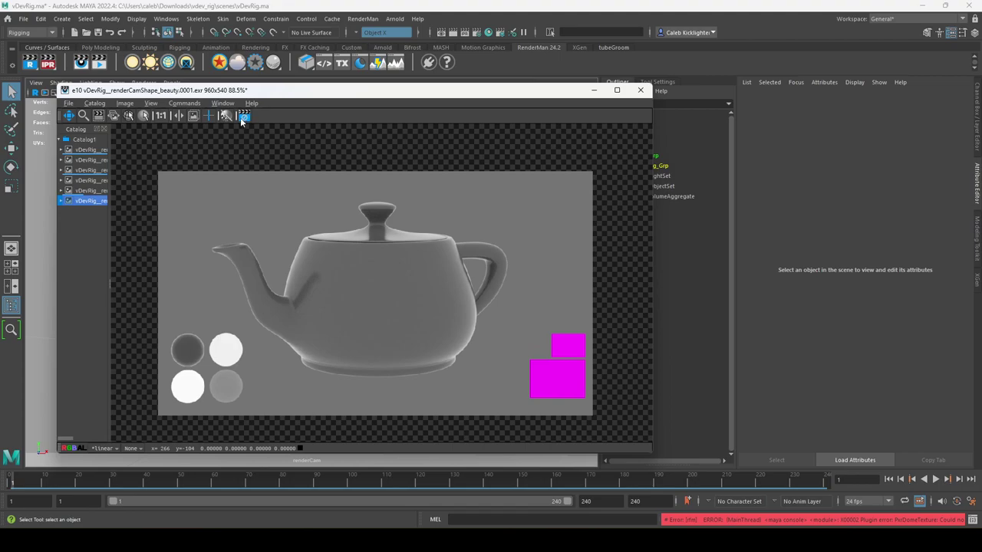
click(594, 89)
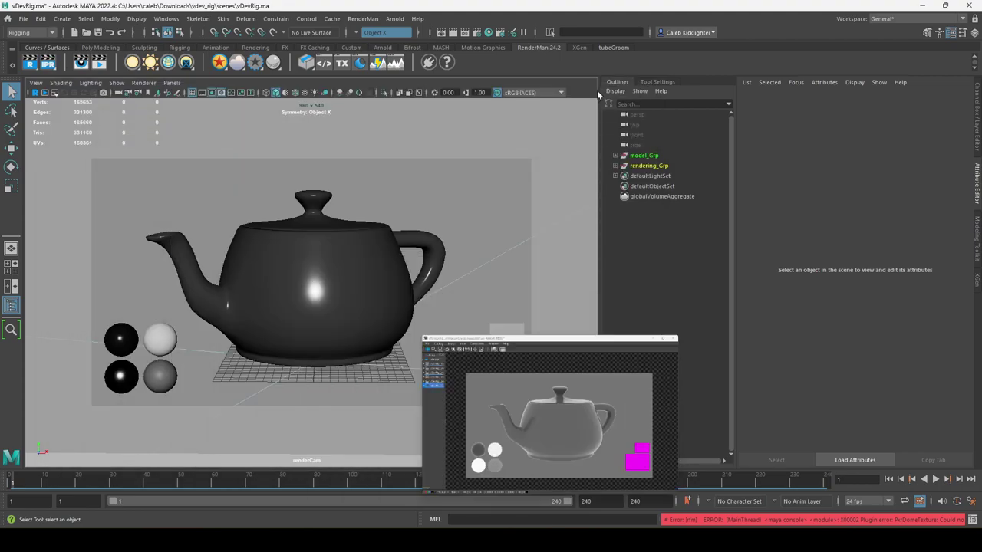
Step: Set the Maya project to the vdev_rig folder in Downloads, the one containing workspace.mel
click(23, 18)
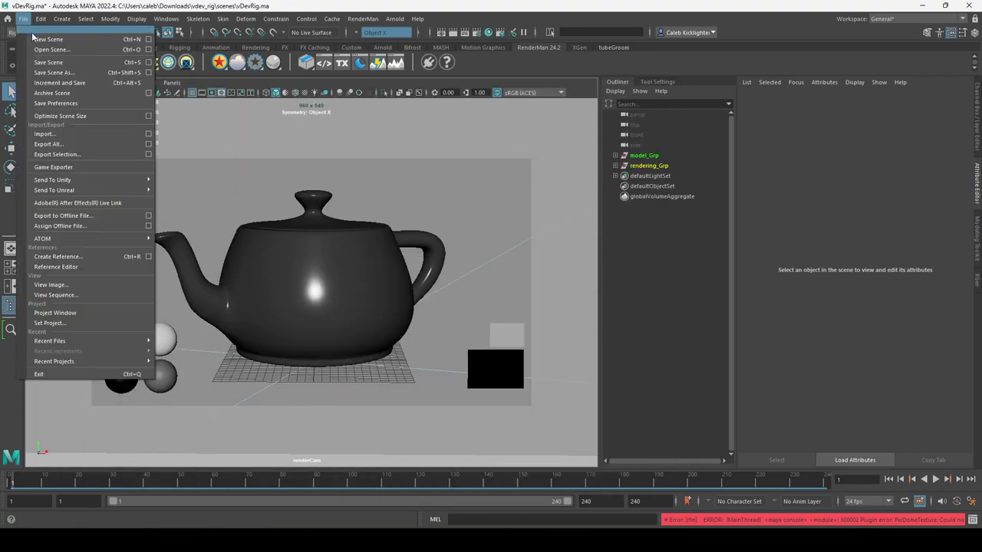
click(98, 323)
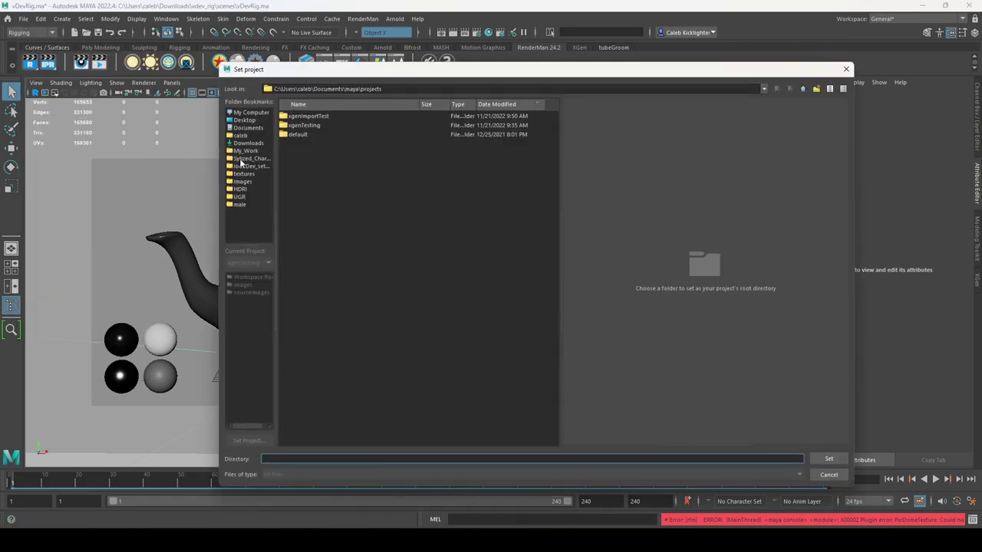
click(249, 143)
click(307, 135)
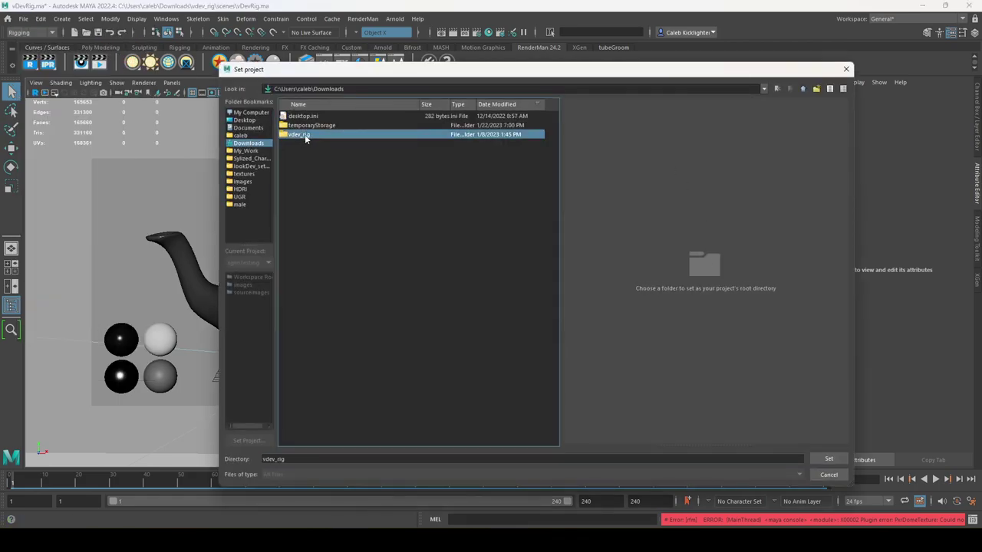
double_click(307, 136)
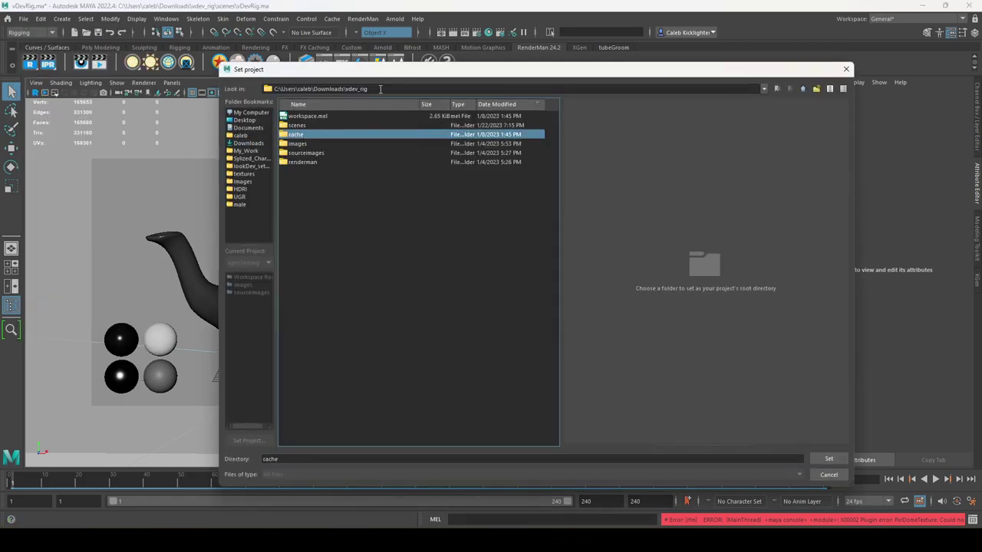
click(325, 117)
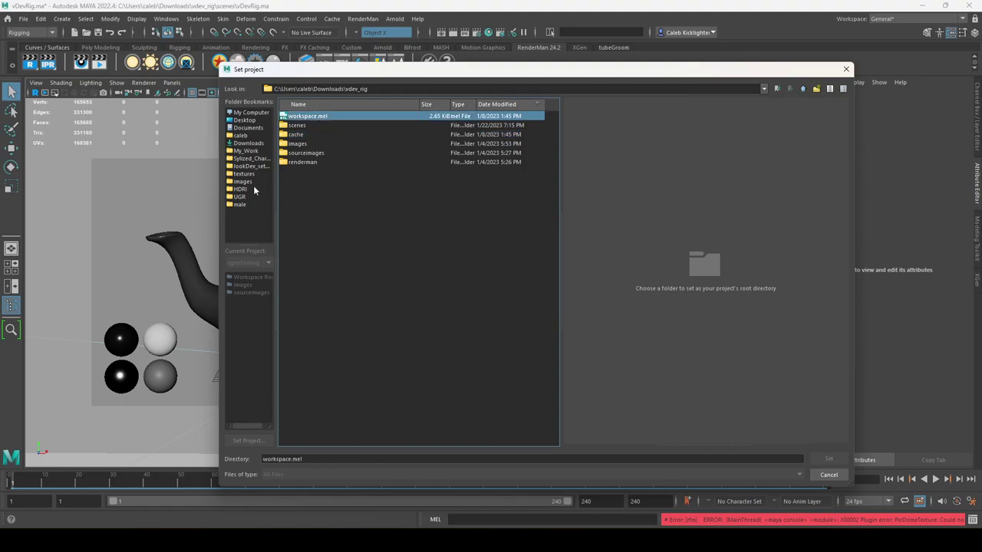
click(804, 91)
double_click(300, 141)
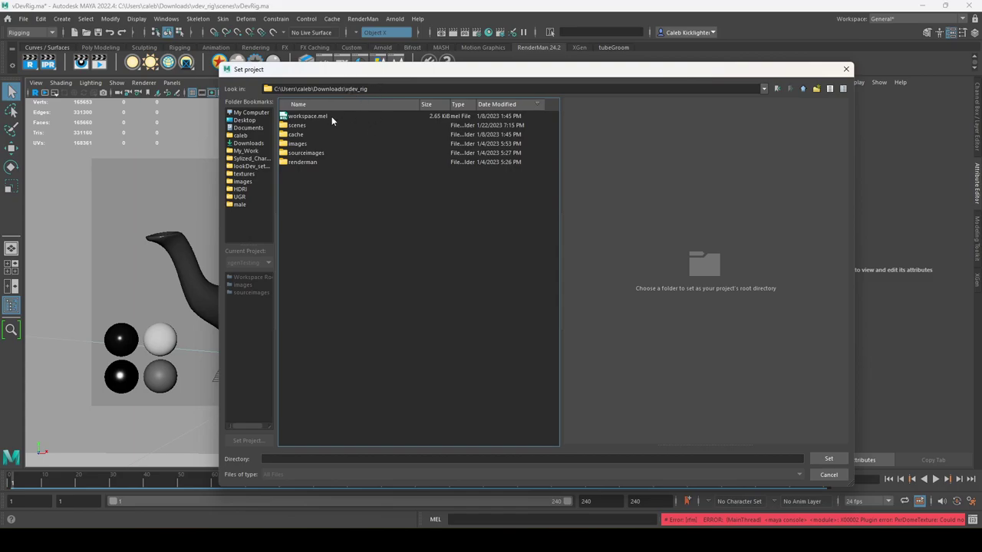
click(828, 459)
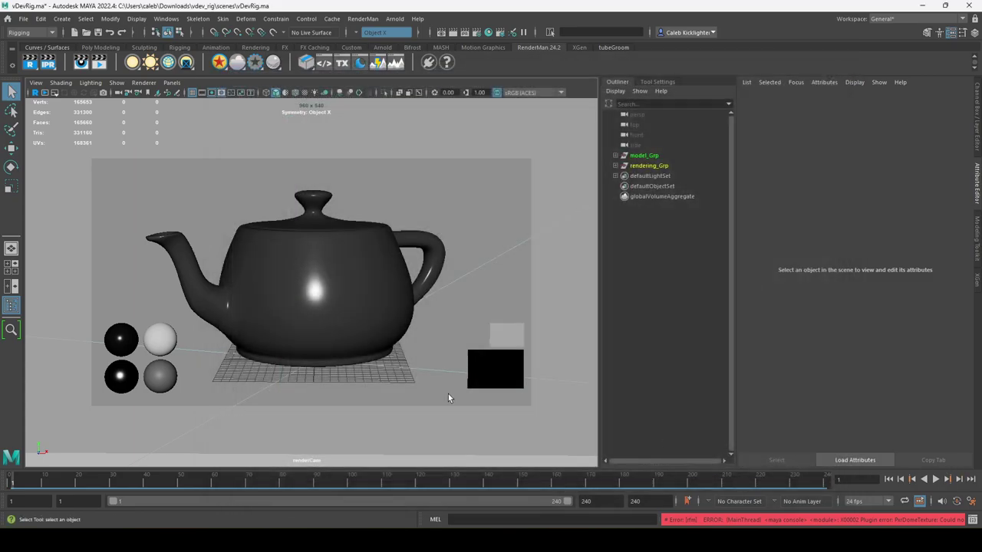
Step: Render the teapot scene again with RenderMan to check the textures, and close the render window
click(30, 63)
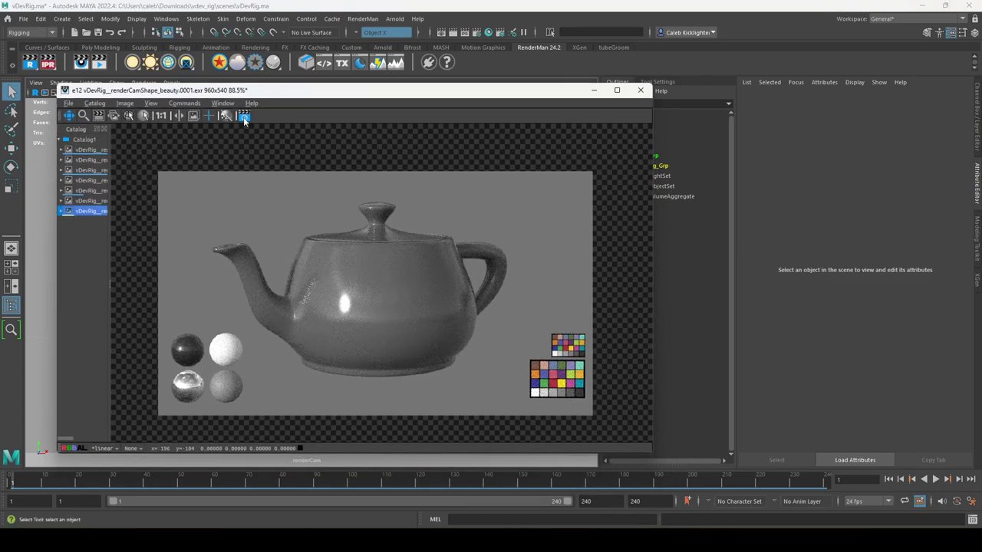
click(641, 90)
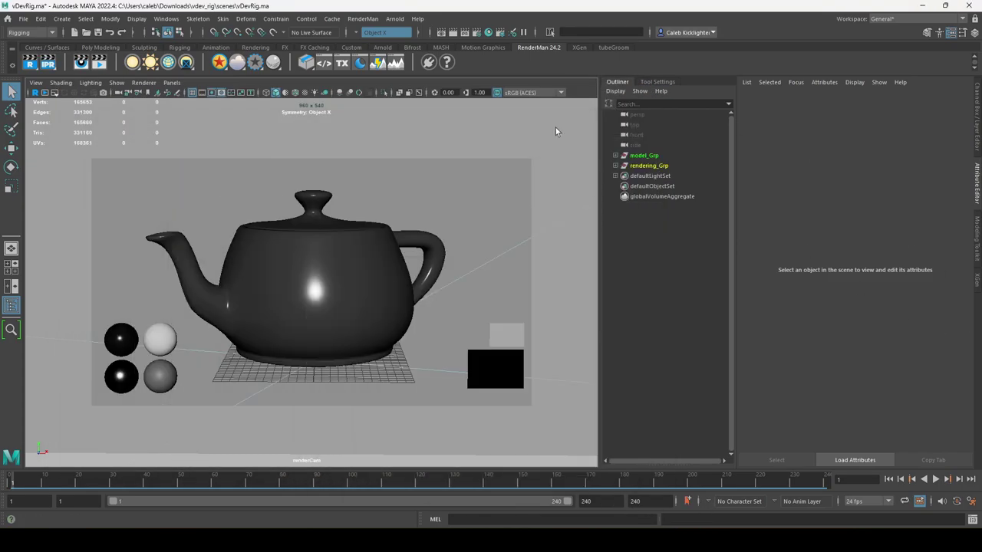
Step: Select envLight_Panorama inside rendering_Grp and highlight the <ws> part of its Color Map path
click(615, 166)
click(646, 187)
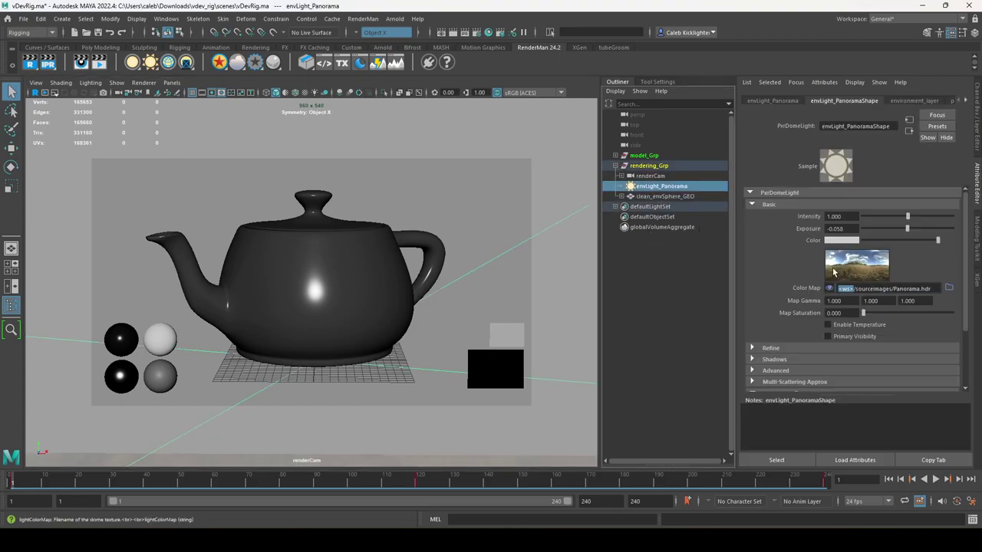
drag(854, 290, 838, 289)
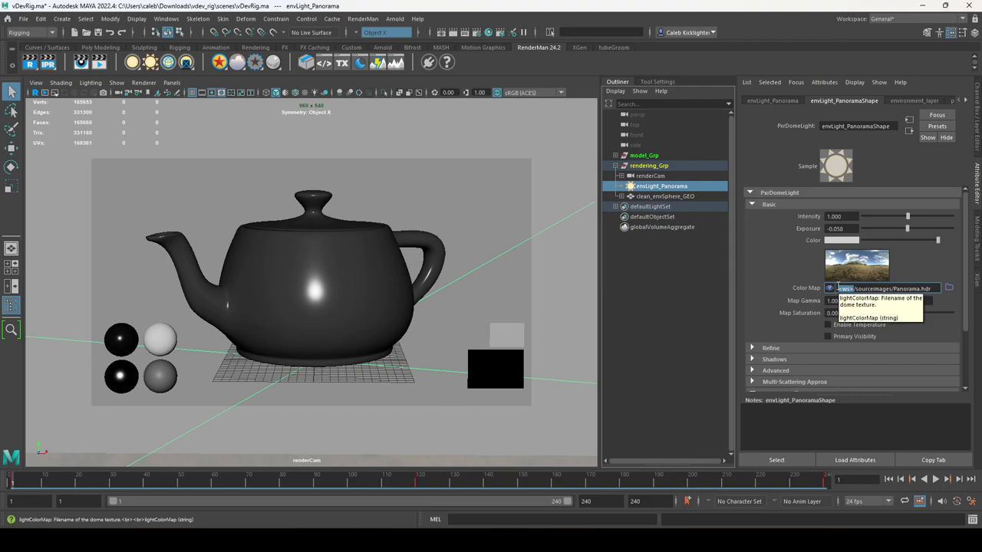
Step: Examine the <ws> workspace token at the start of envLight_Panorama's Color Map path
double_click(846, 288)
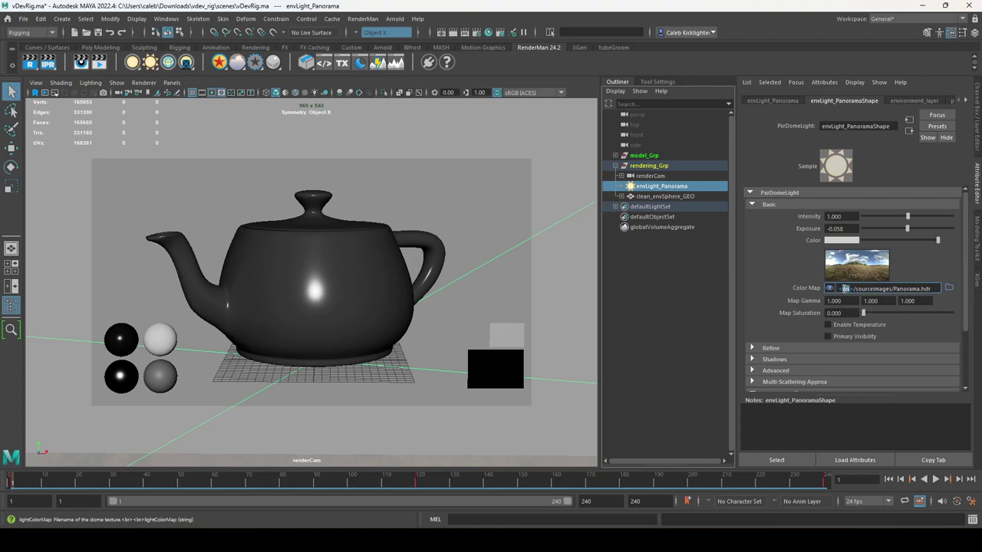
click(841, 289)
drag(854, 288, 799, 288)
click(857, 290)
Step: Browse the vdev_rig project's sourceimages folder to locate Panorama.hdr, and leave the project chooser without setting anything
click(23, 18)
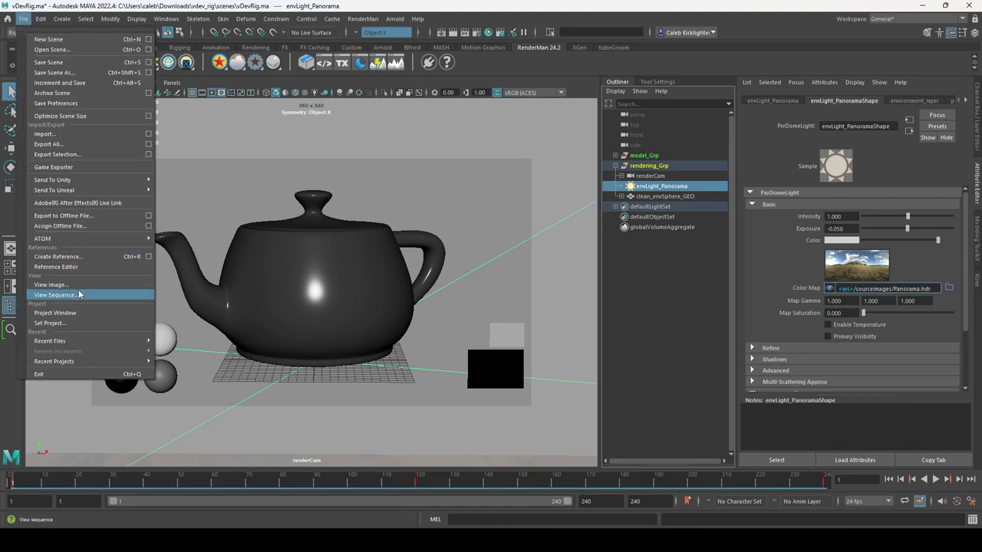
click(86, 323)
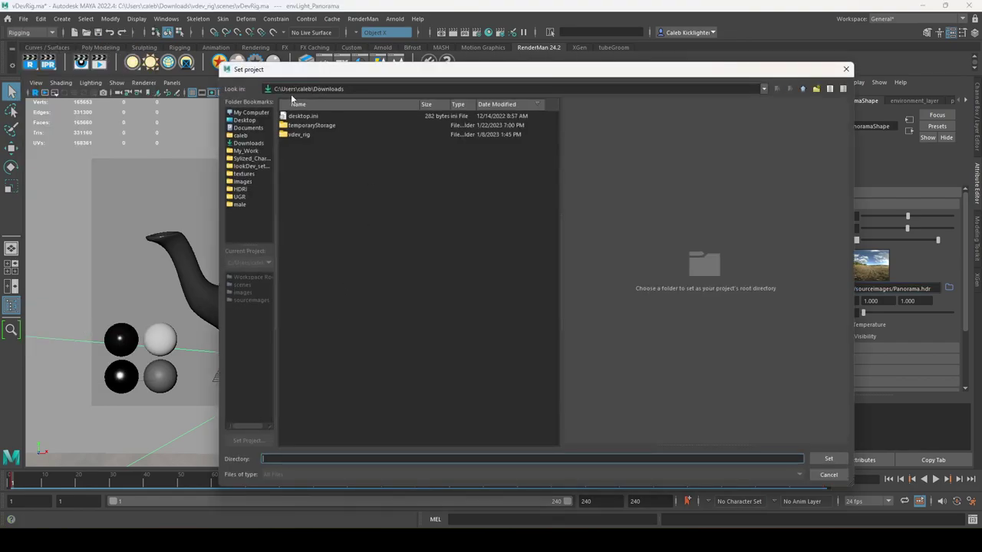
double_click(296, 134)
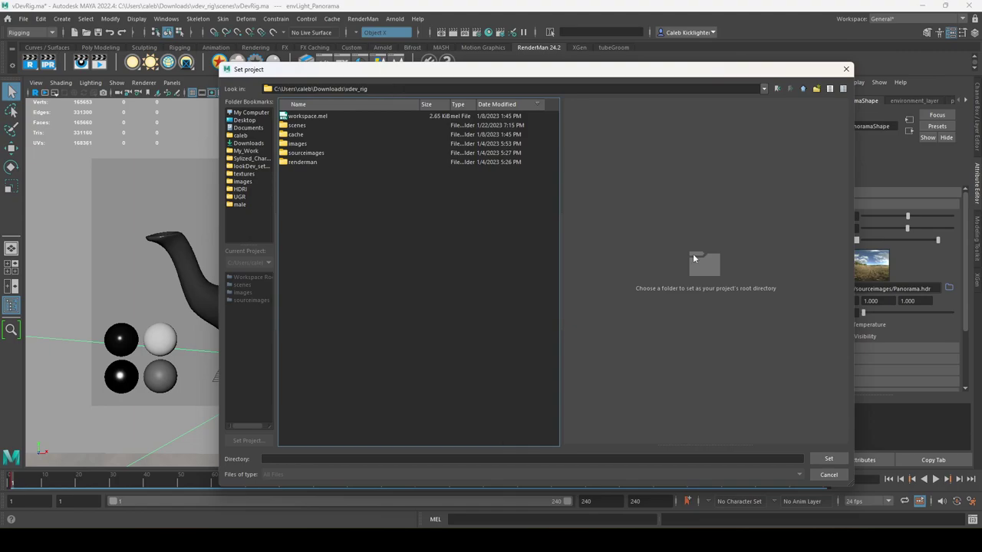
drag(665, 73, 542, 68)
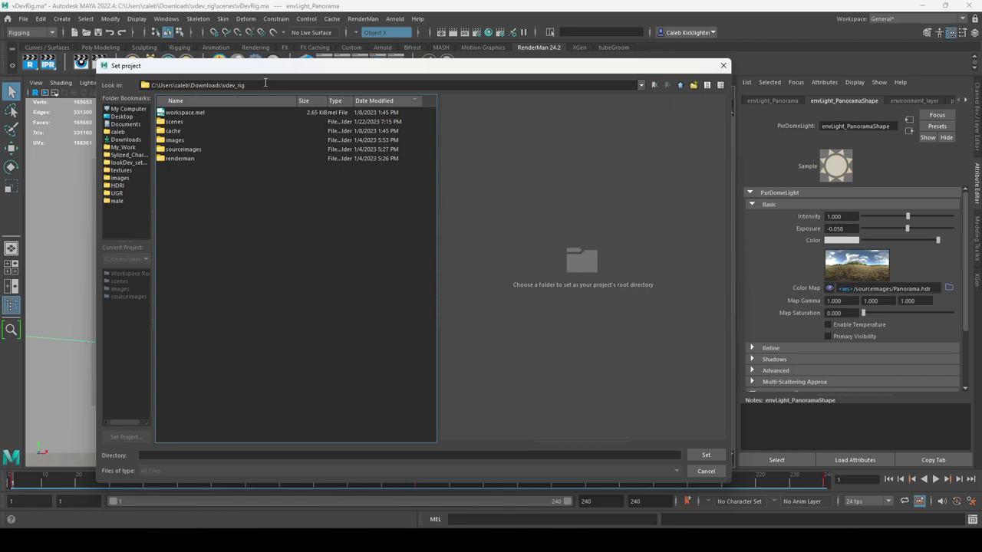
drag(265, 82, 132, 82)
double_click(191, 151)
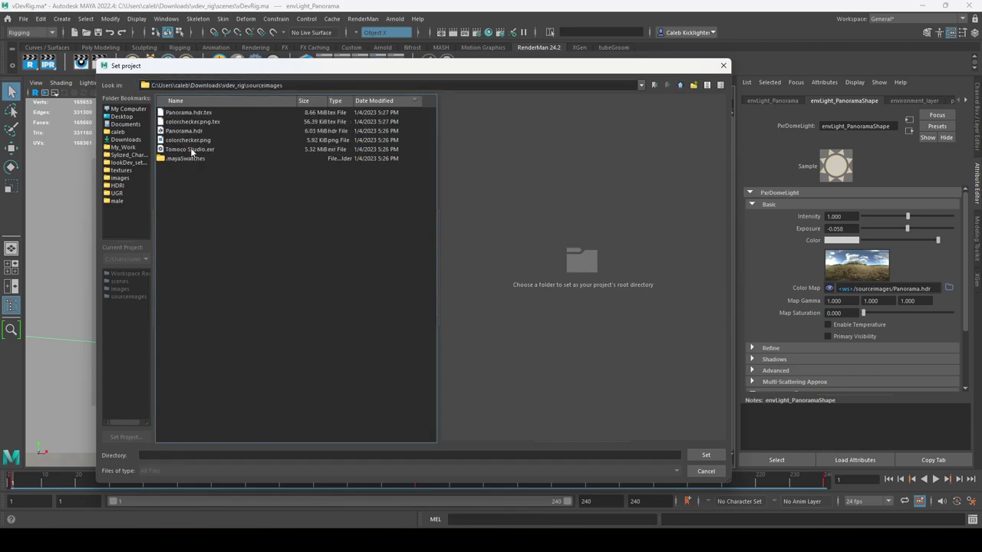
click(186, 132)
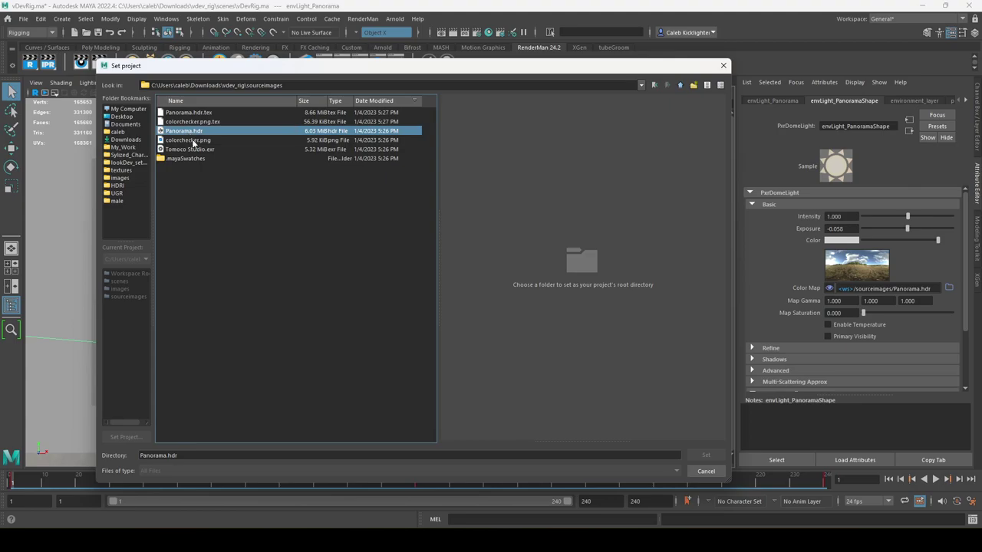
click(706, 471)
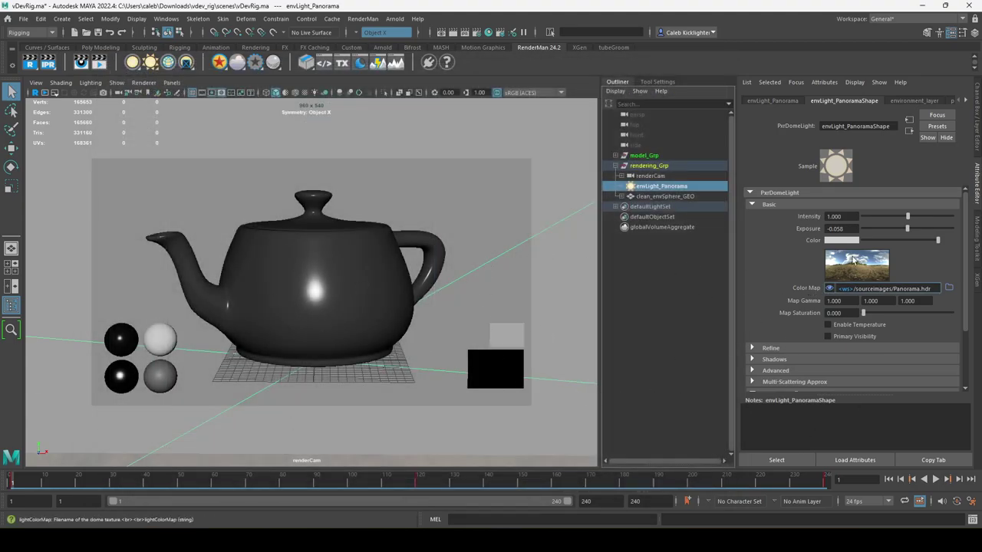
Step: Select the large color chart mesh beside the teapot to inspect its attributes, and deselect it
click(503, 374)
click(504, 384)
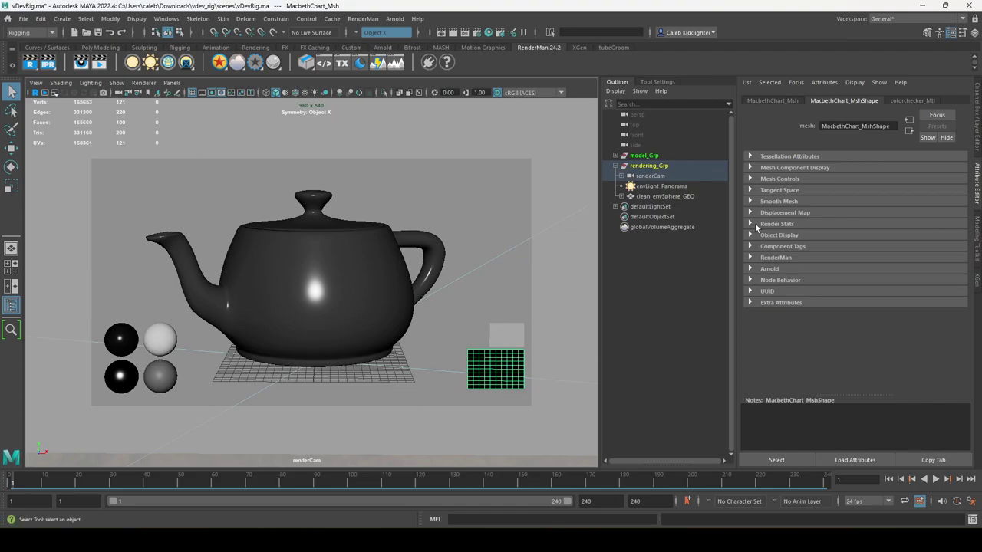
click(595, 376)
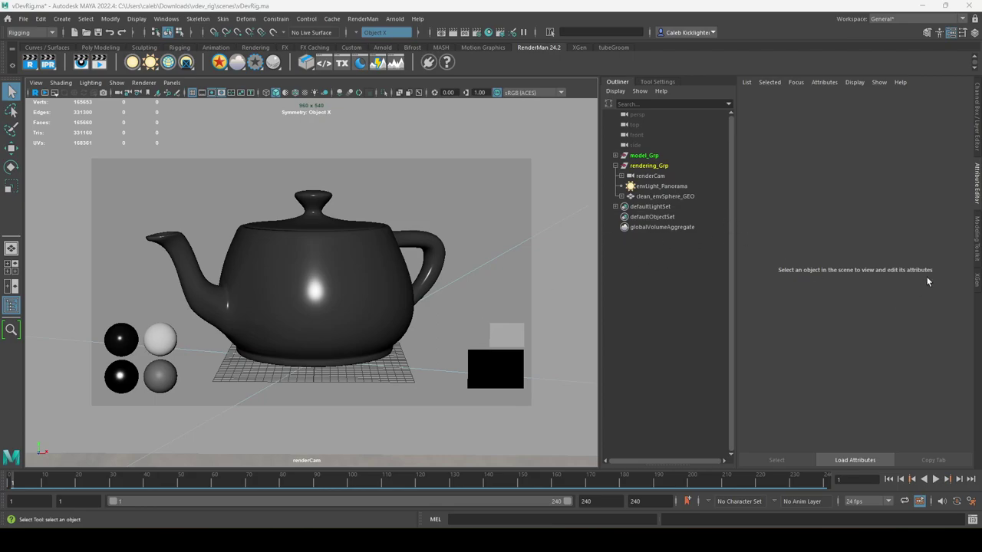
Step: Try toggling the visibility of the flat_backdrop, curved_backdrop and clean_HDRI_preview layers in turn, ending with only flat_backdrop shown
click(975, 122)
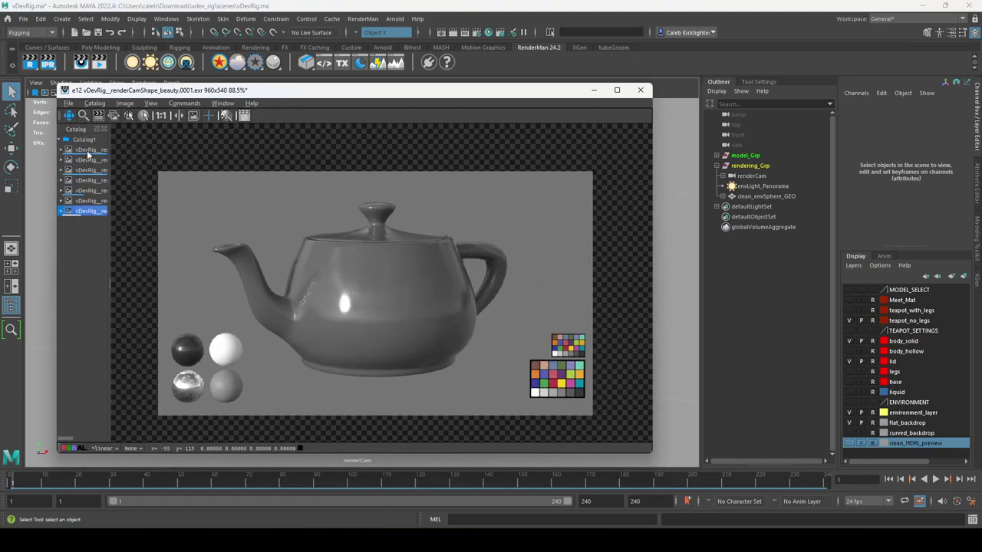
click(86, 151)
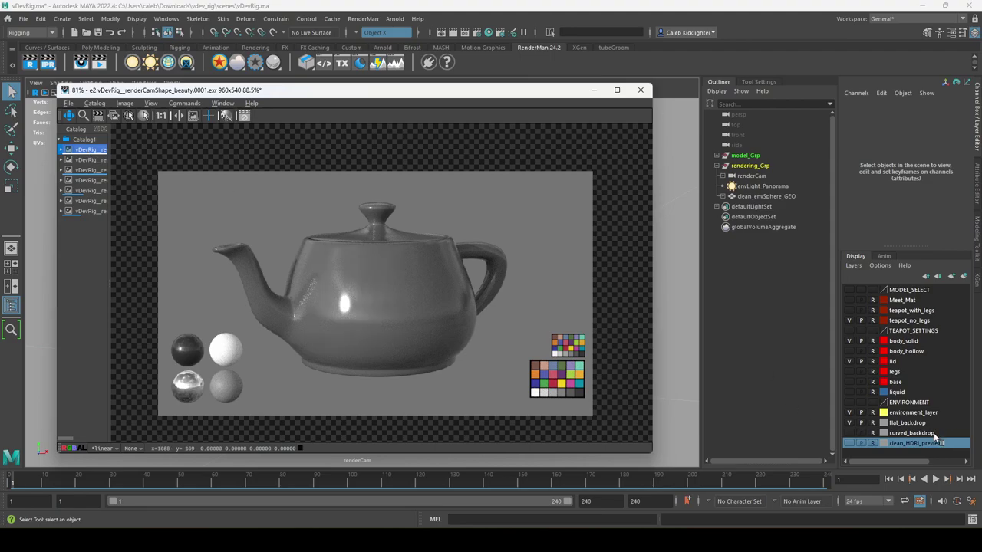
click(849, 422)
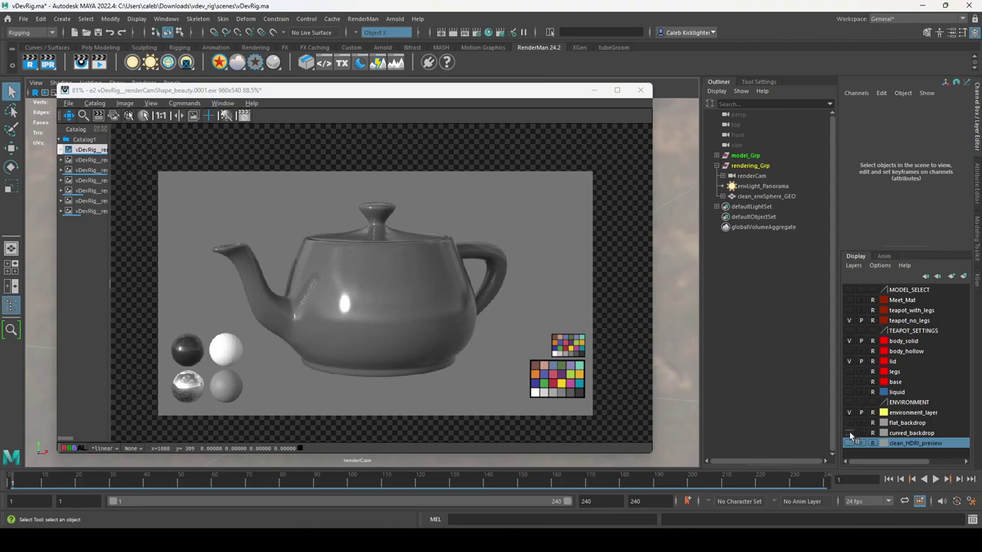
click(848, 433)
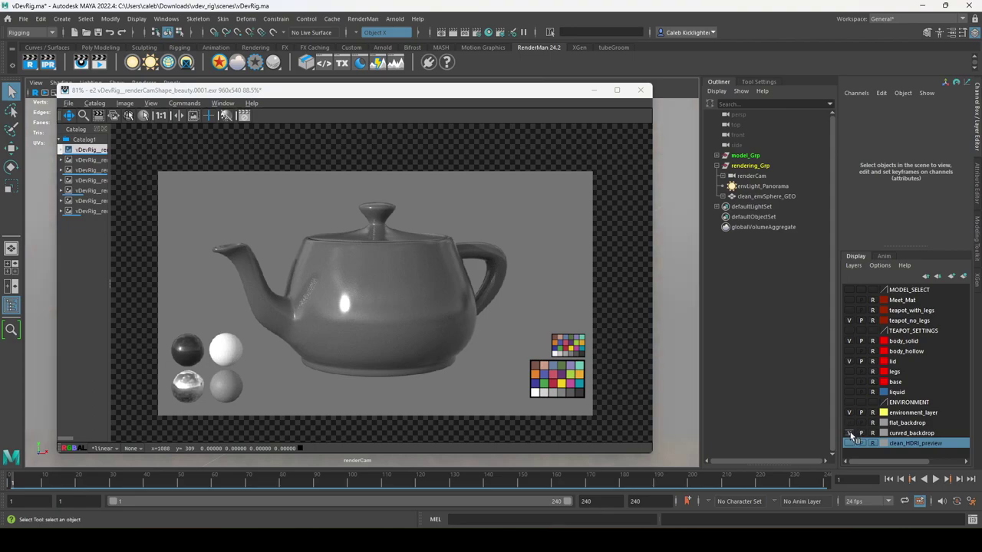
click(848, 432)
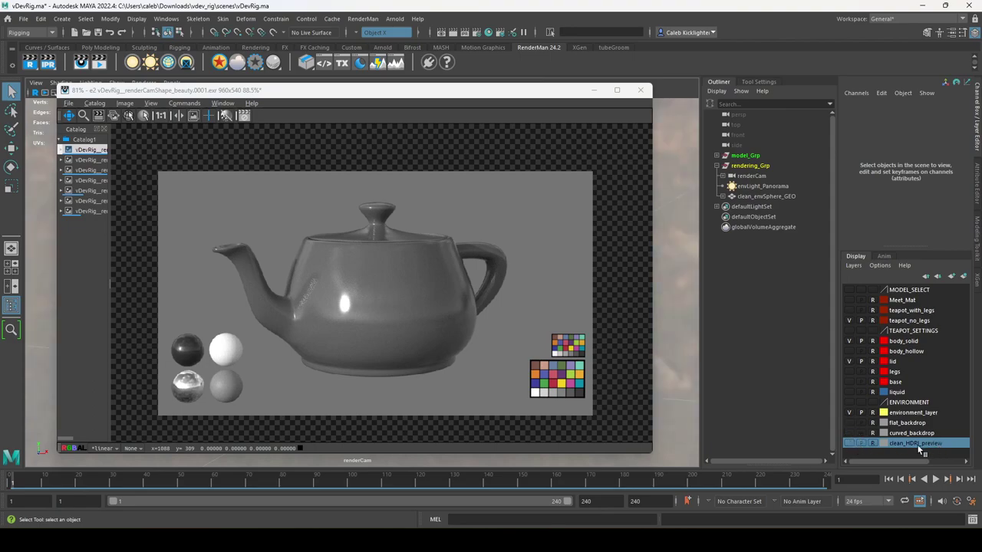
click(849, 443)
click(848, 444)
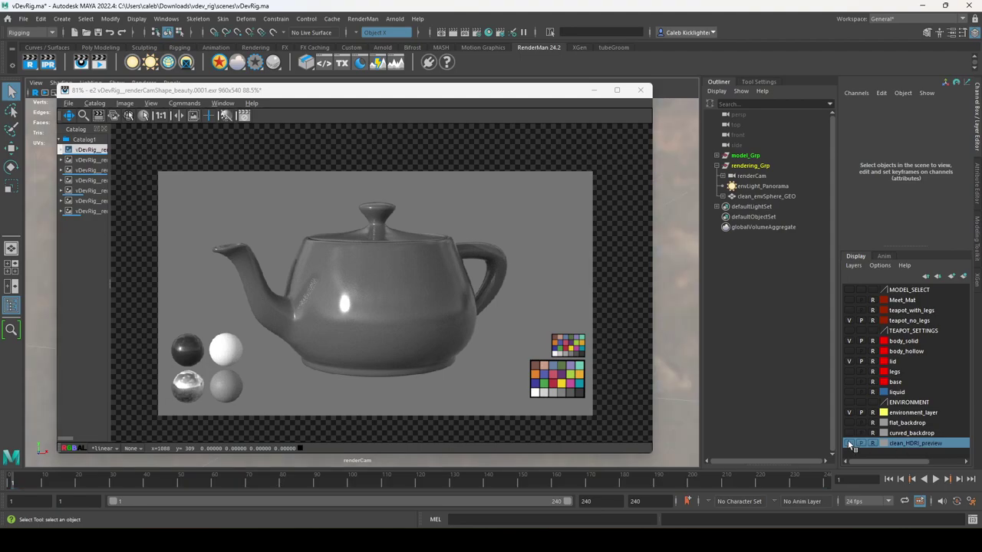
click(849, 422)
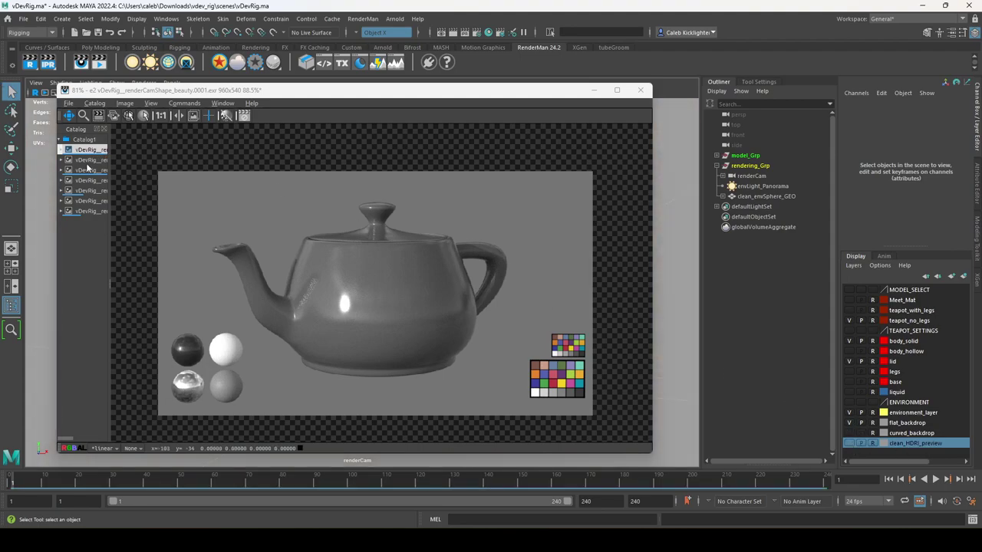
Step: Compare the earlier catalog renders of the teapot against the flat, curved and HDRI backdrops
click(90, 160)
click(90, 170)
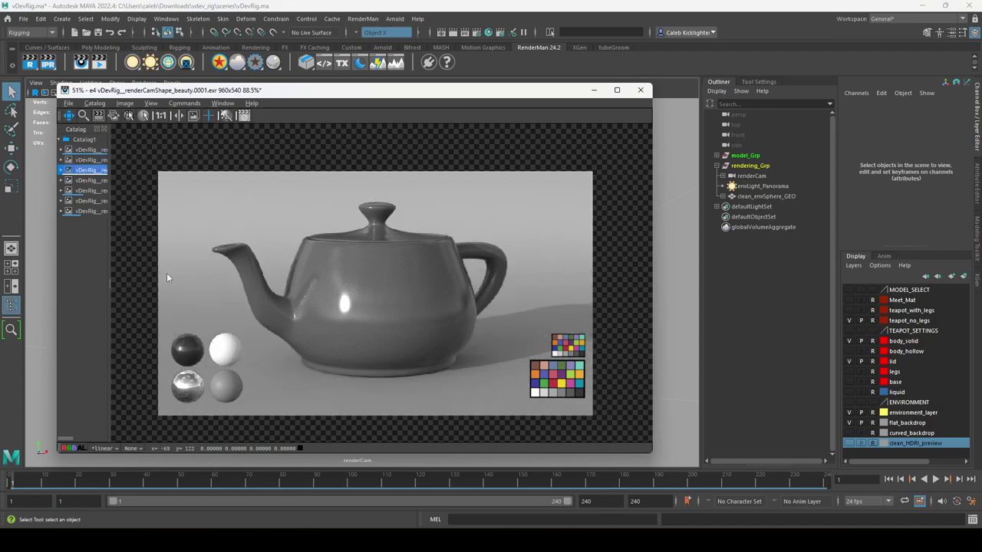
click(86, 161)
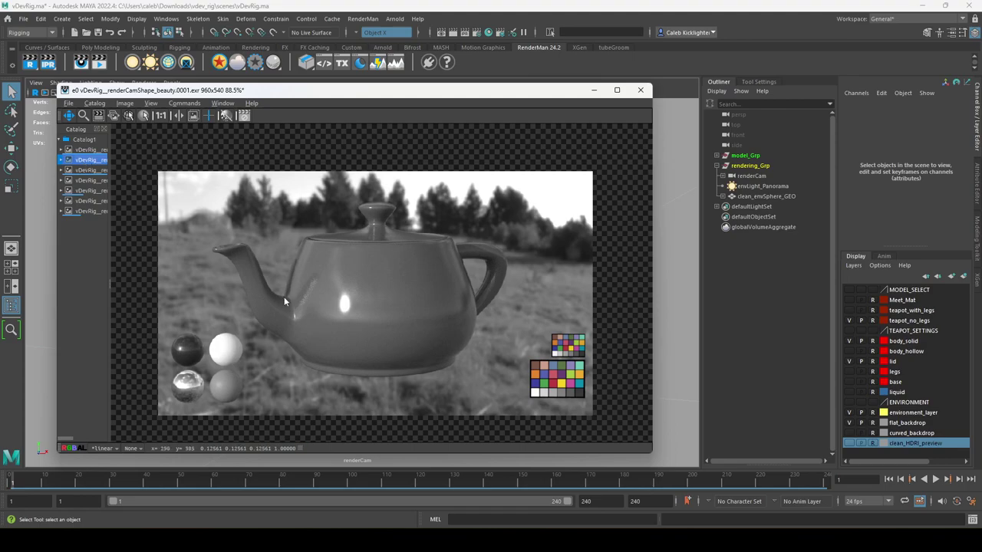
click(72, 152)
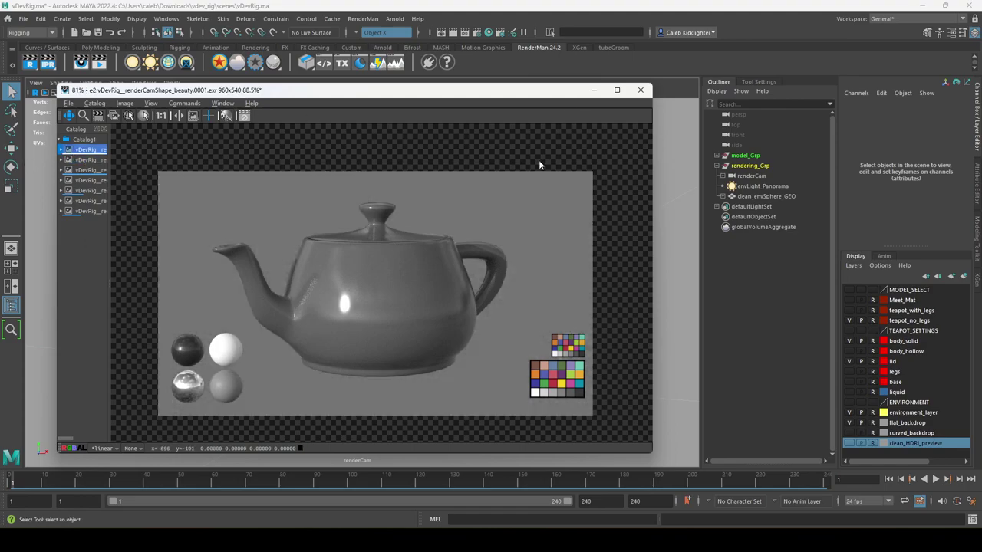
click(86, 159)
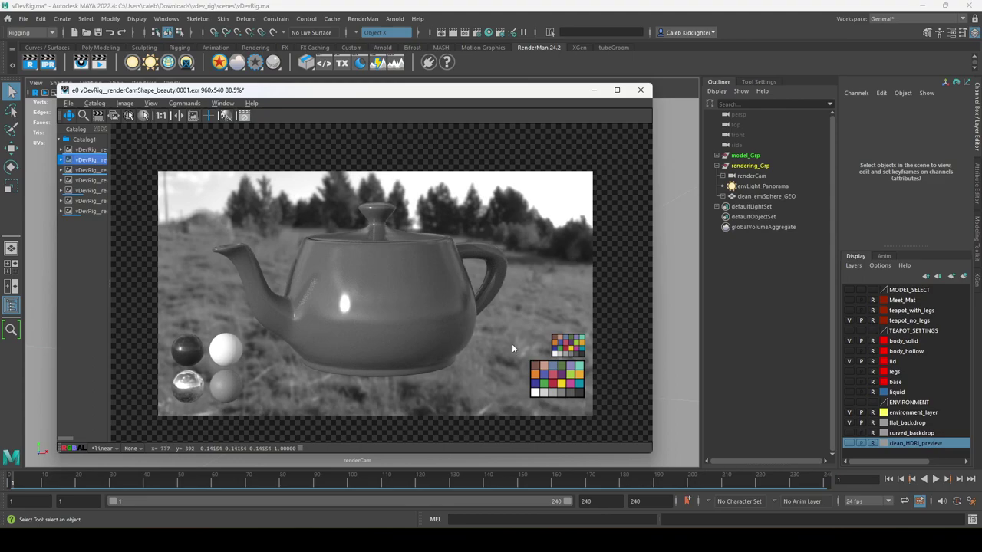
Step: Load Tomoco Studio.exr as envLight_Panorama's Color Map and start a RenderMan IPR render beside its attributes
click(752, 188)
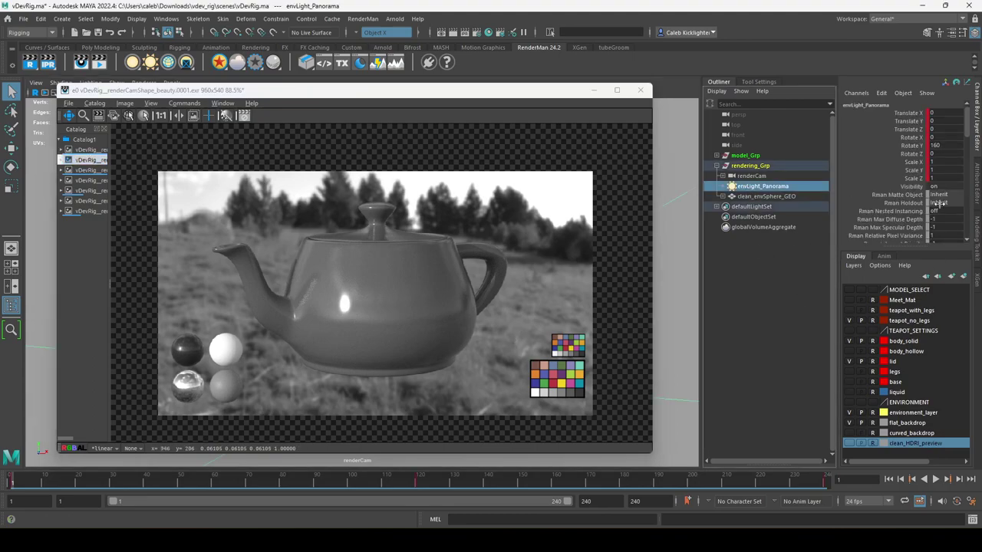
click(977, 197)
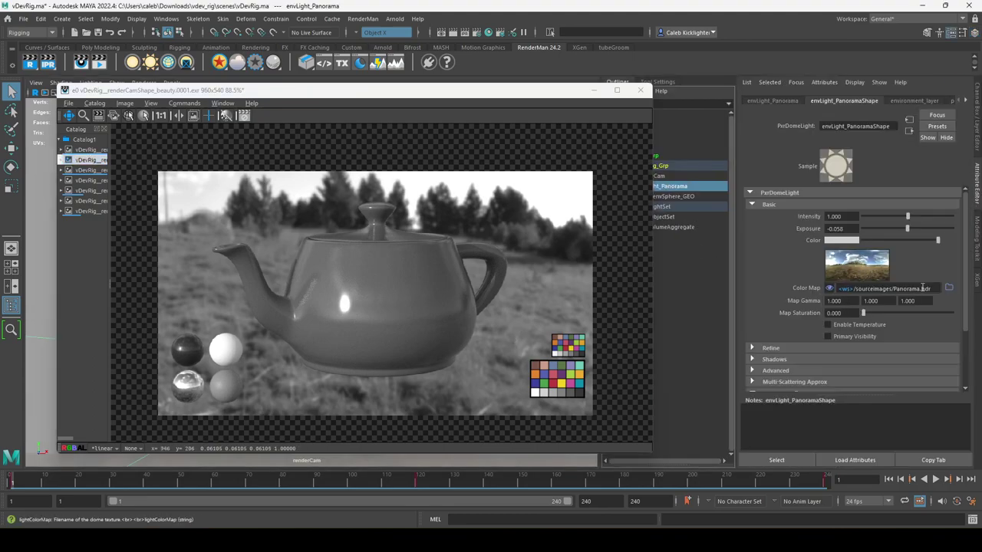
click(833, 313)
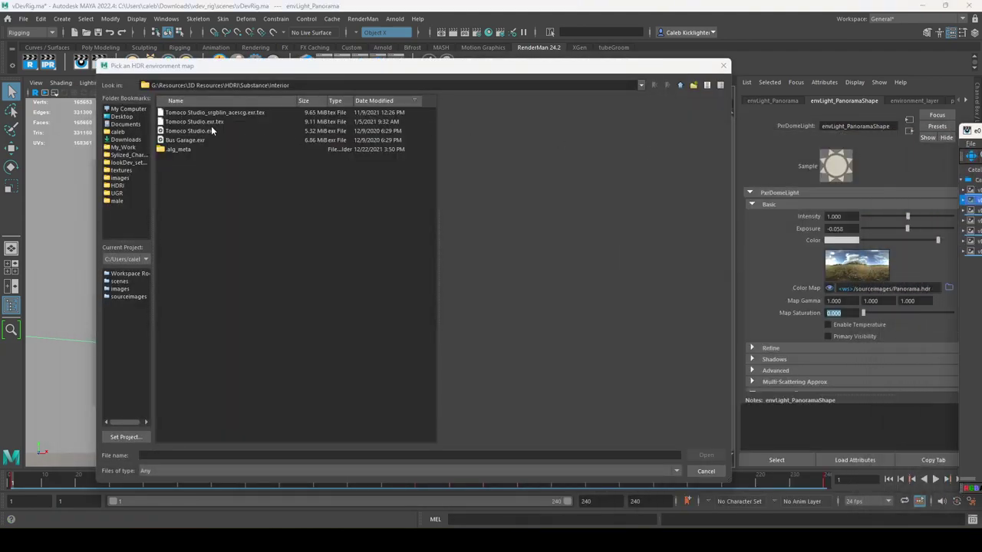
click(207, 130)
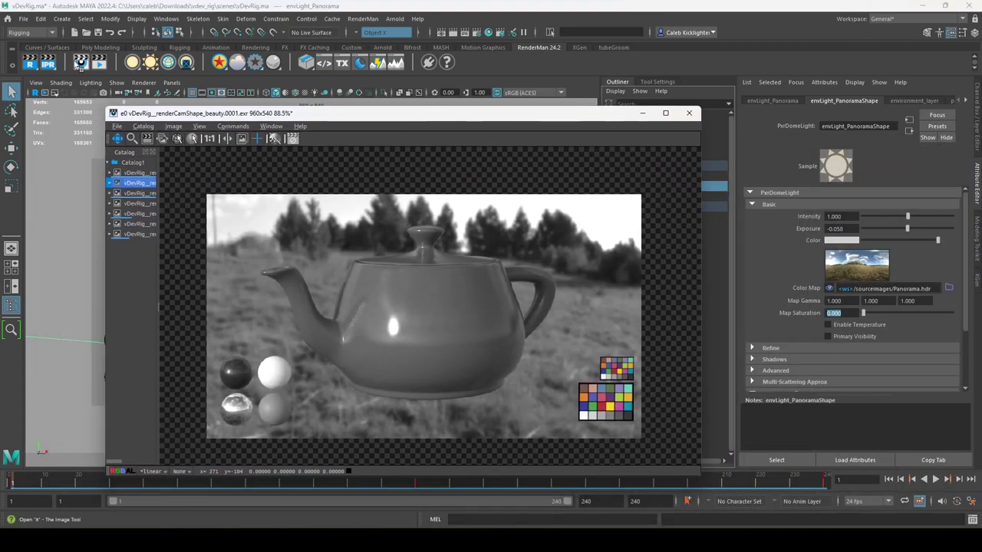
click(51, 65)
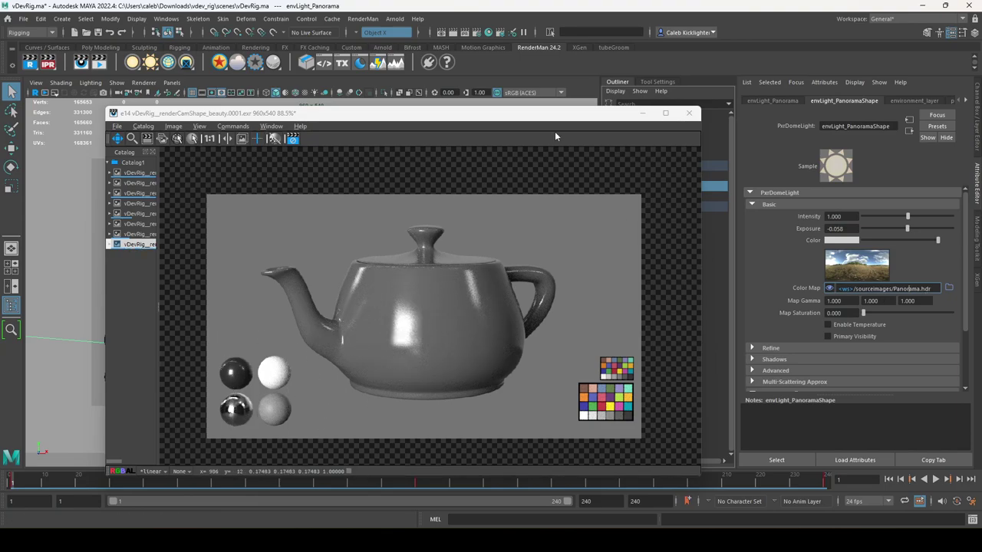
drag(502, 115, 460, 104)
Step: Set envLight_Panorama's Map Saturation to 1
click(851, 313)
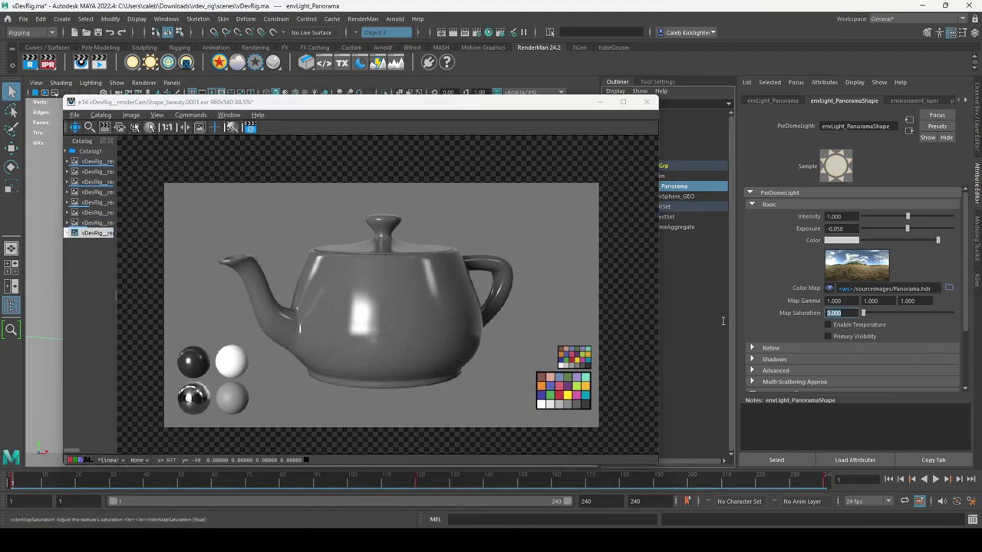
key(BackSpace)
key(BackSpace)
key(BackSpace)
key(BackSpace)
key(BackSpace)
text(1)
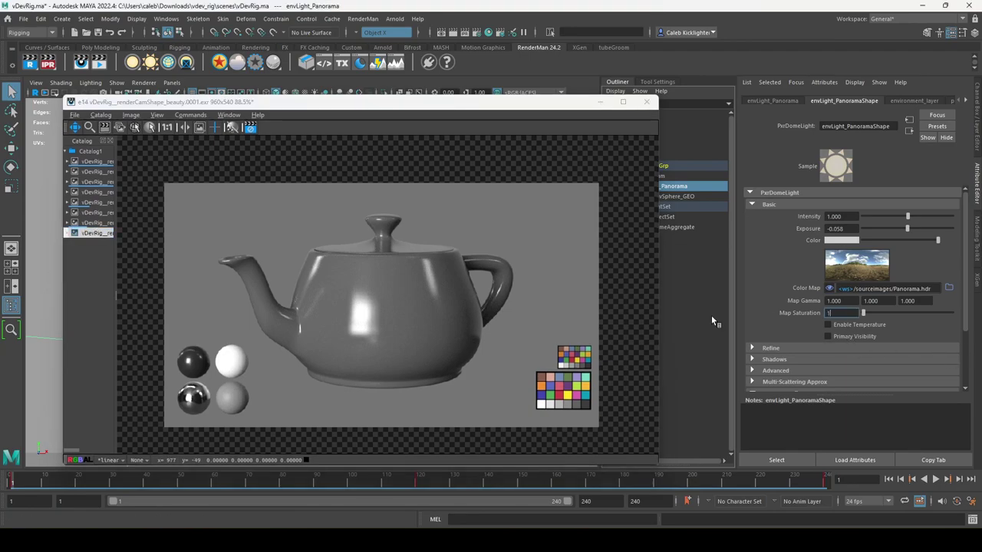
key(Return)
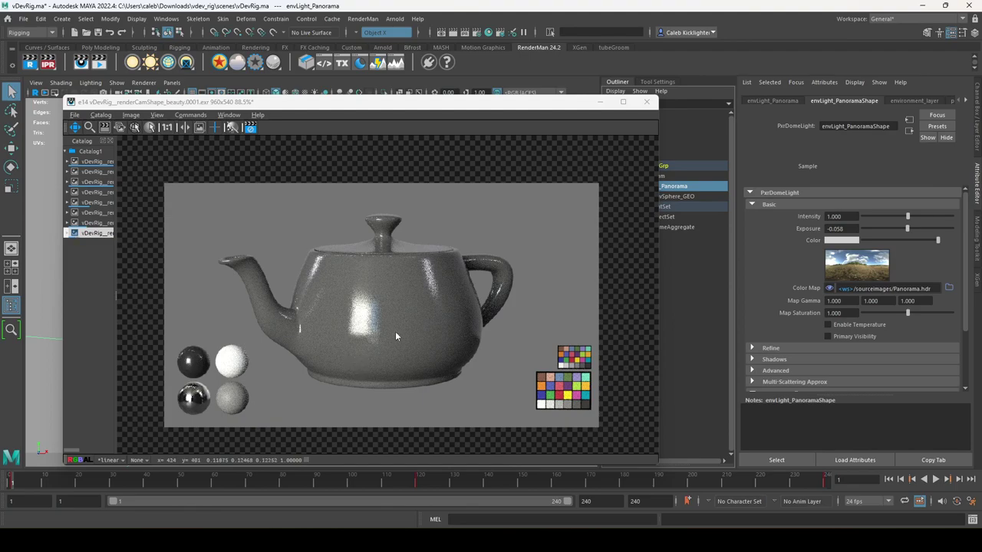
Step: Load Panorama.hdr from the project's sourceimages folder as the dome light's Color Map and bring the render window back into view
click(950, 288)
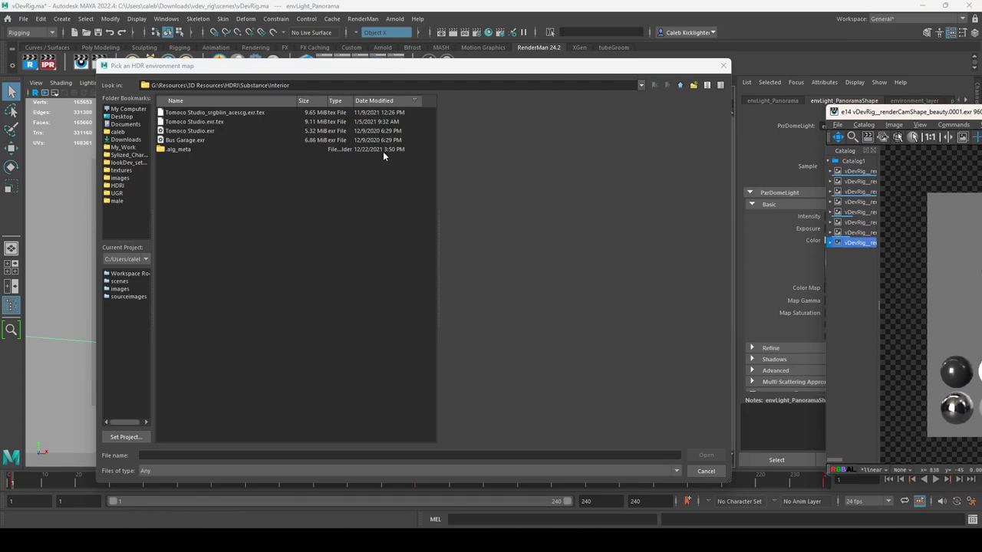
click(129, 296)
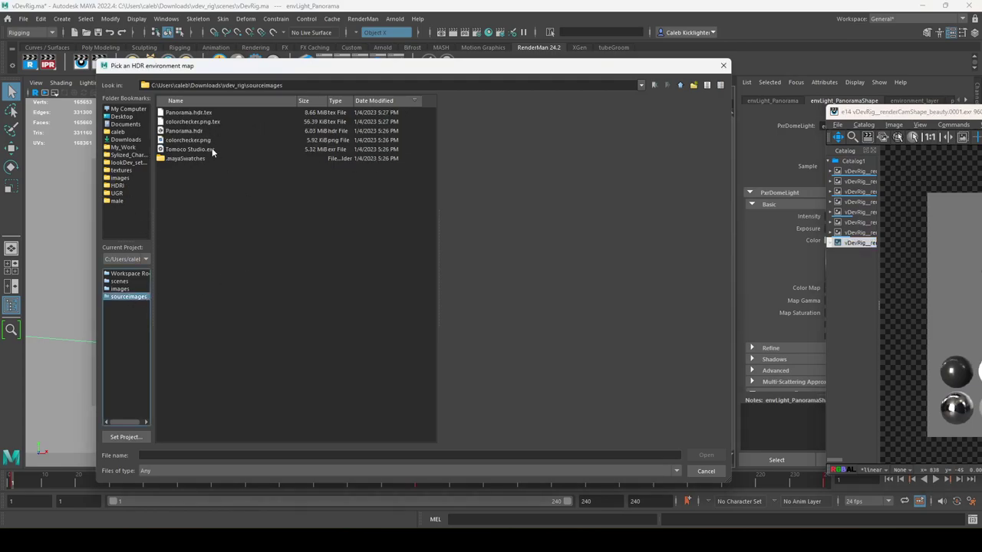
click(196, 131)
click(706, 456)
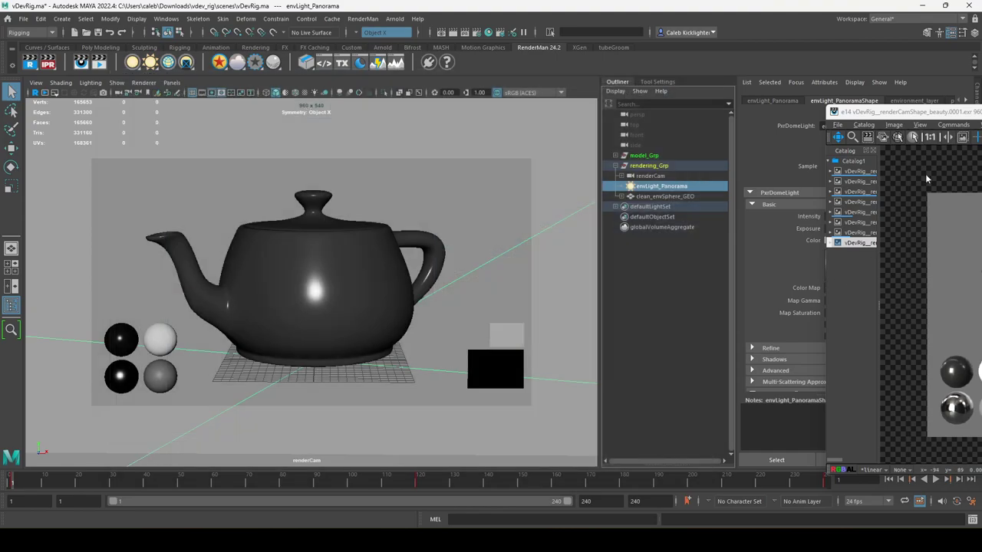
drag(932, 112, 161, 95)
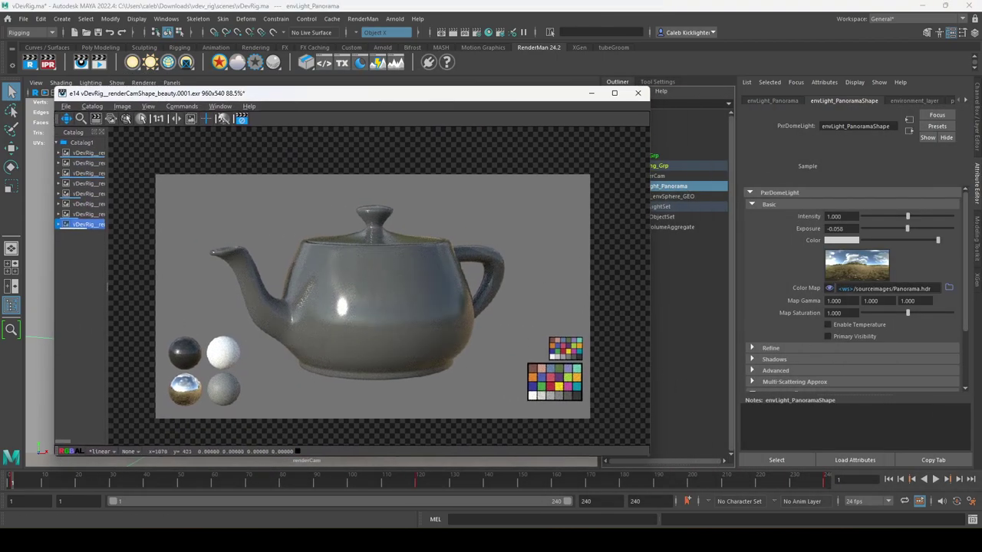
Step: Hide the flat_backdrop layer and show the clean_HDRI_preview layer in the running render
click(973, 134)
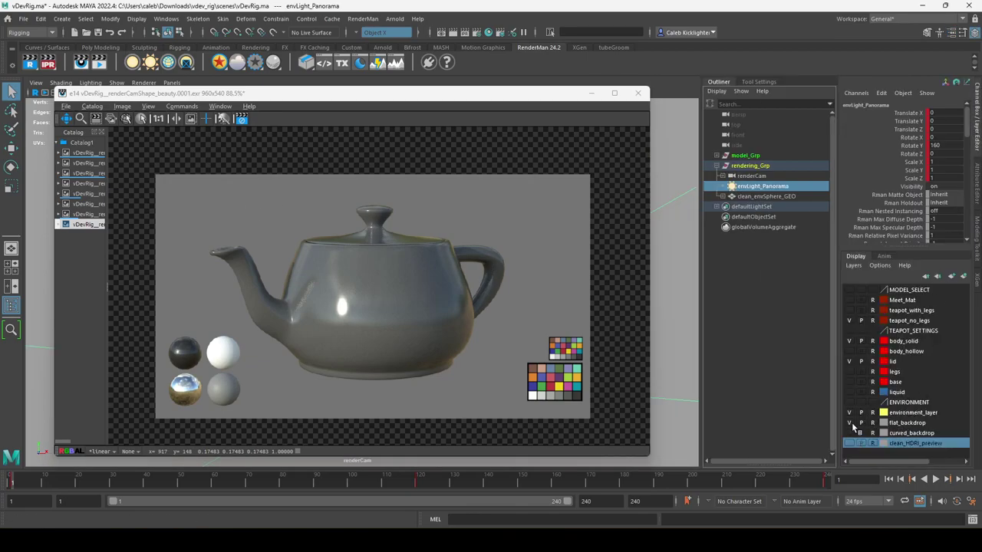
click(849, 422)
click(849, 443)
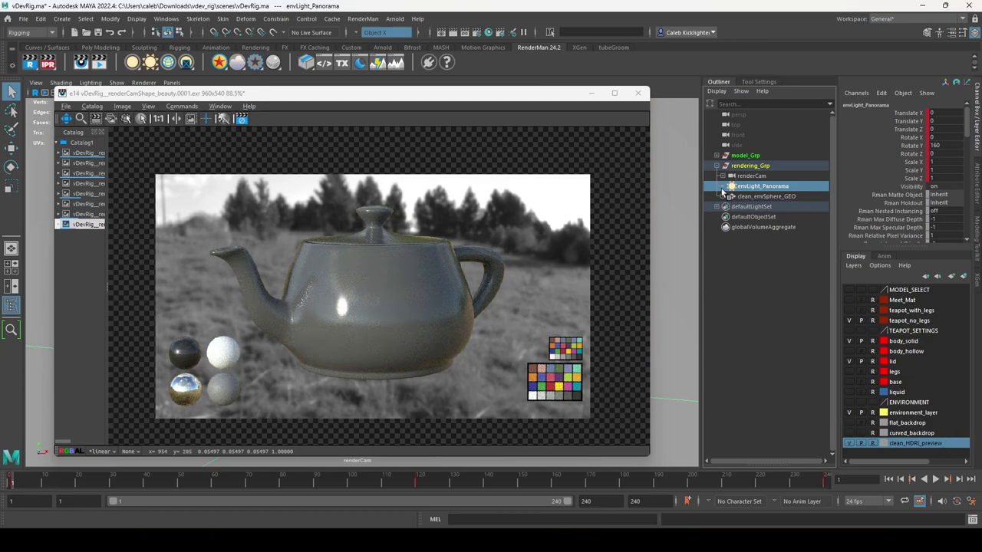
Step: Set the Saturation of the clean_env_txr texture on clean_envSphere_GEO to 1
click(684, 305)
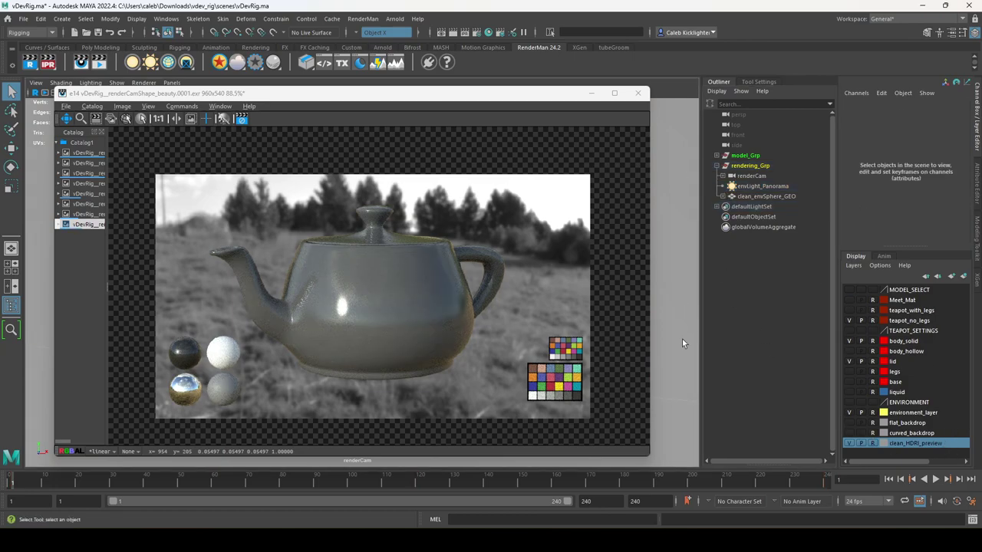
right_click(873, 432)
click(911, 367)
click(767, 196)
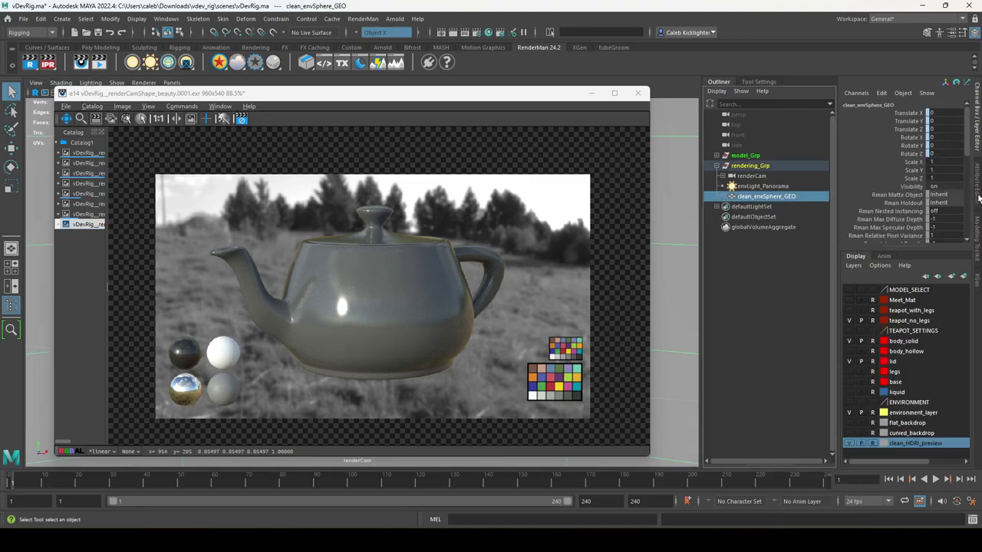
click(978, 193)
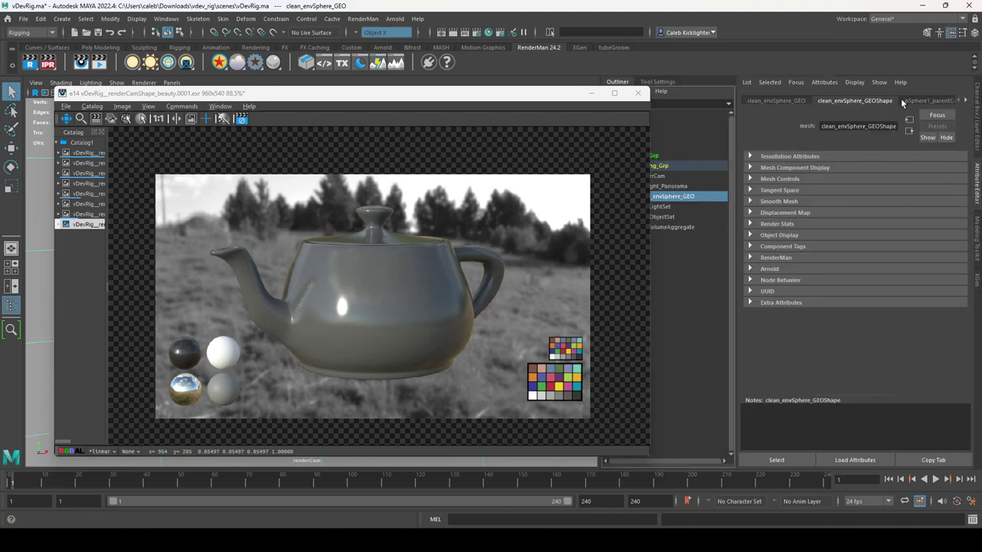
click(903, 101)
click(955, 204)
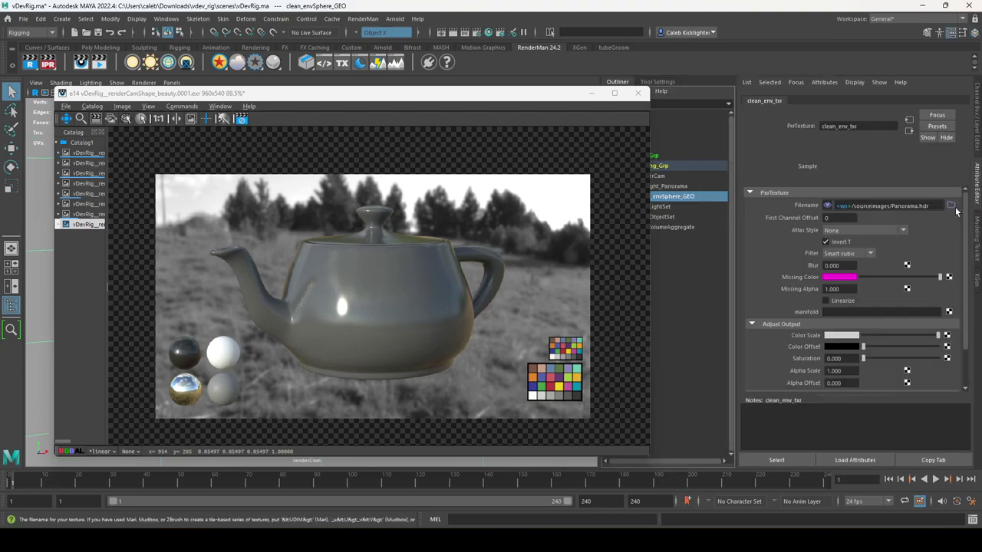
scroll(824, 323, down, 3)
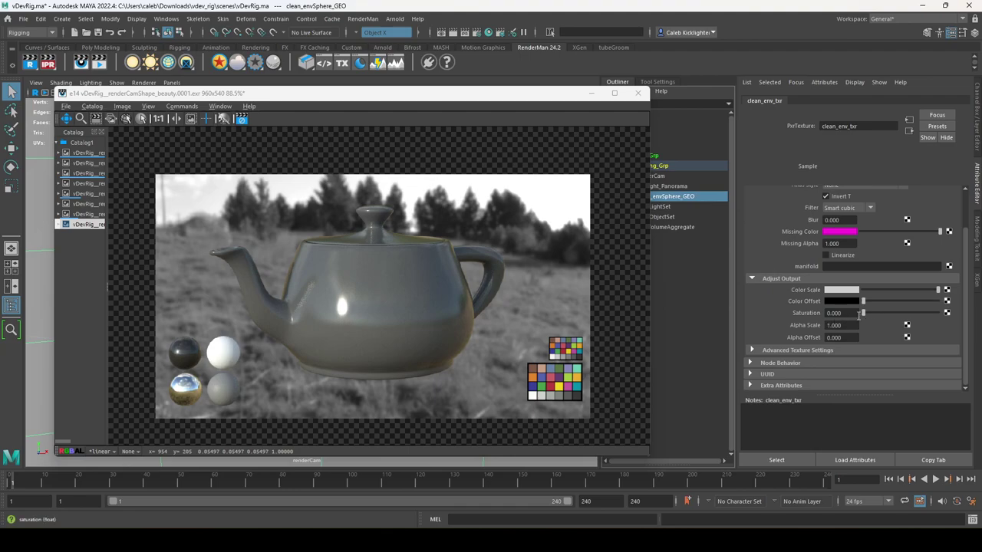
double_click(858, 315)
text(1)
key(Return)
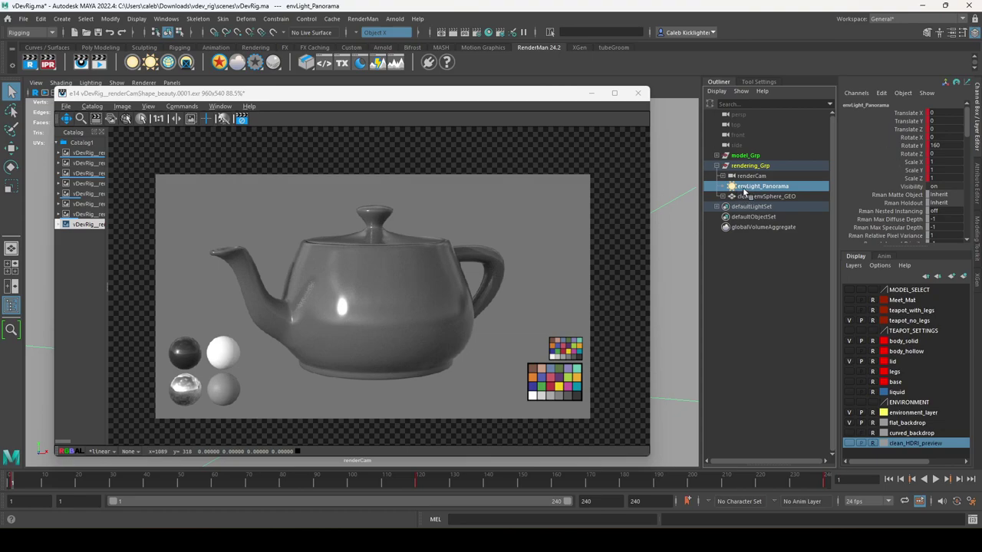
Step: Show the teapot_with_legs layer instead of teapot_no_legs and turn on the legs layer in the running render
click(849, 320)
click(849, 309)
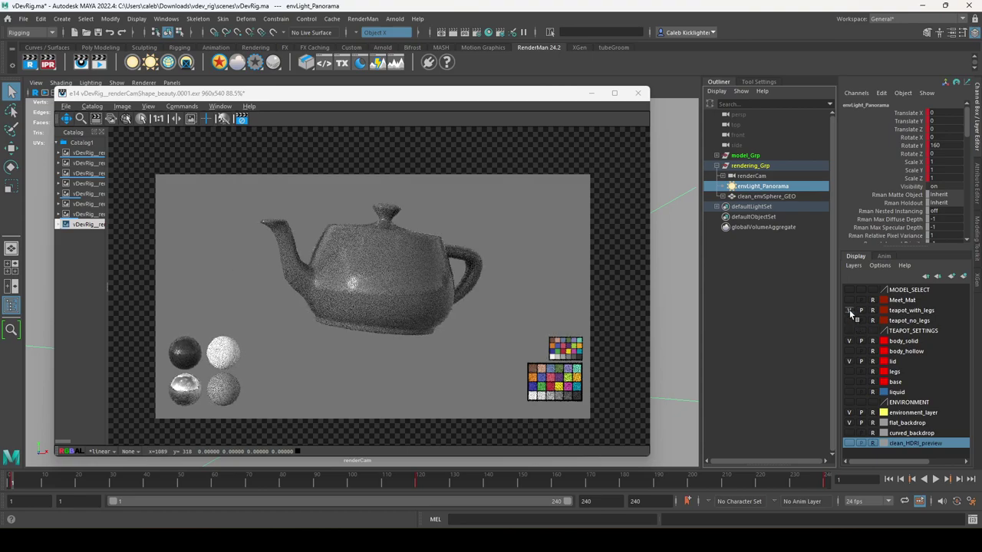
click(850, 372)
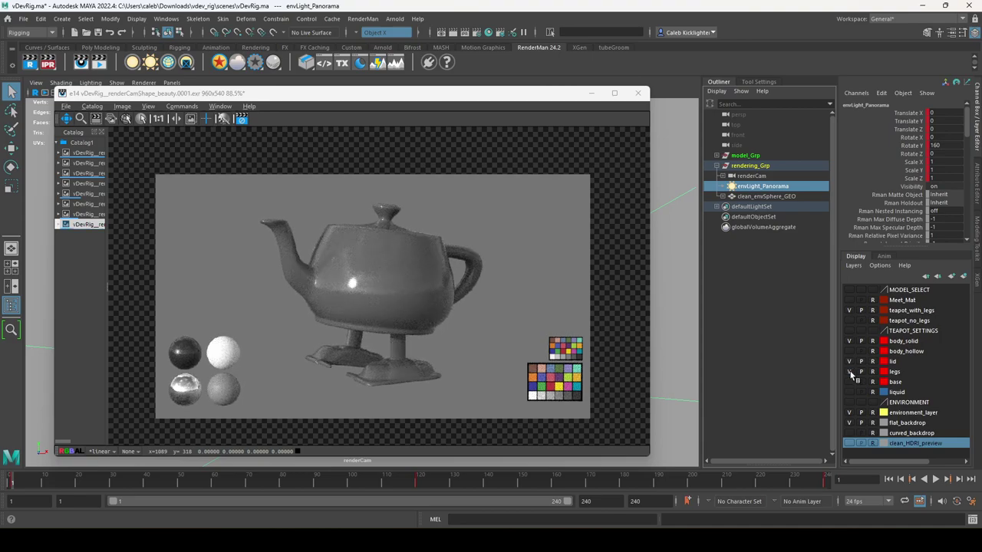
Step: Hide the legs layer and switch the render back from teapot_with_legs to teapot_no_legs
click(849, 371)
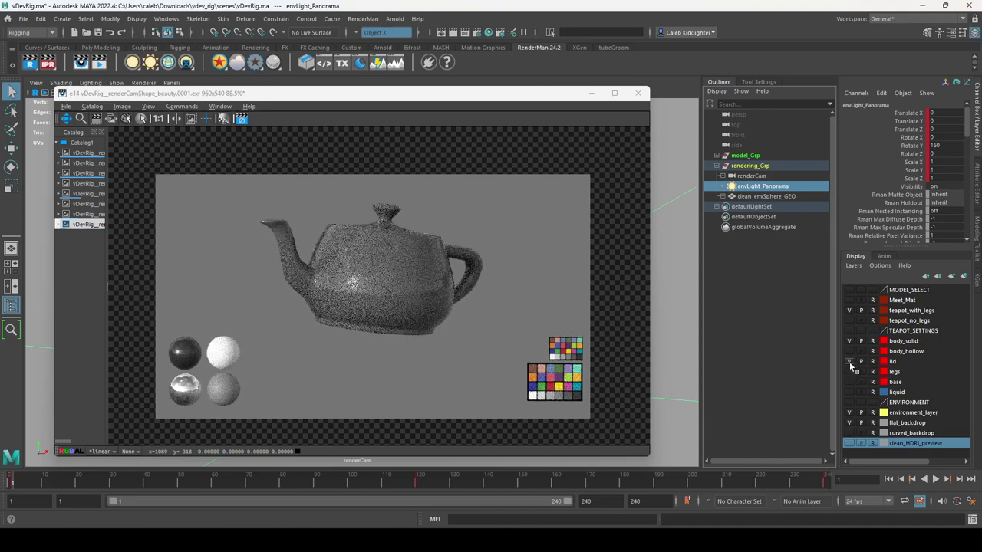
click(849, 320)
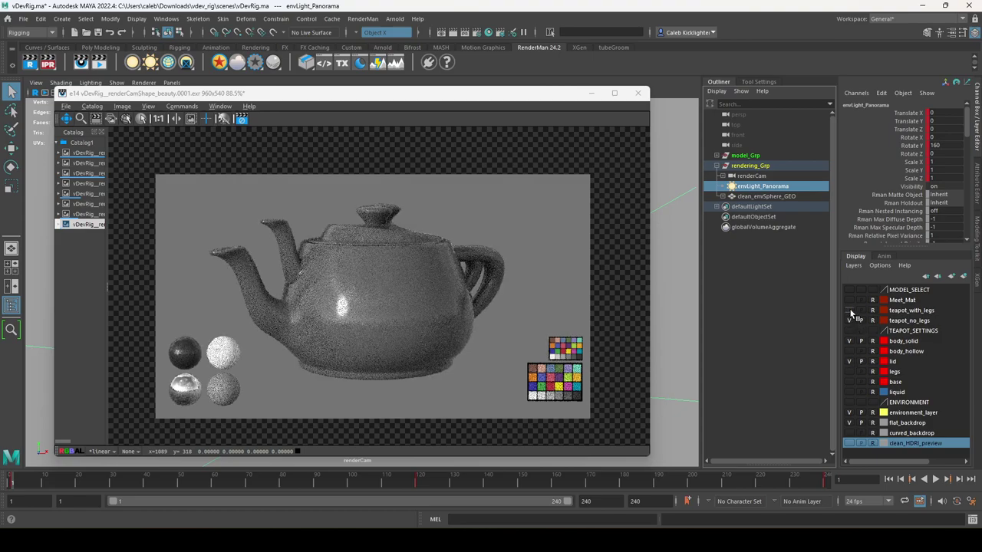
click(849, 310)
click(849, 360)
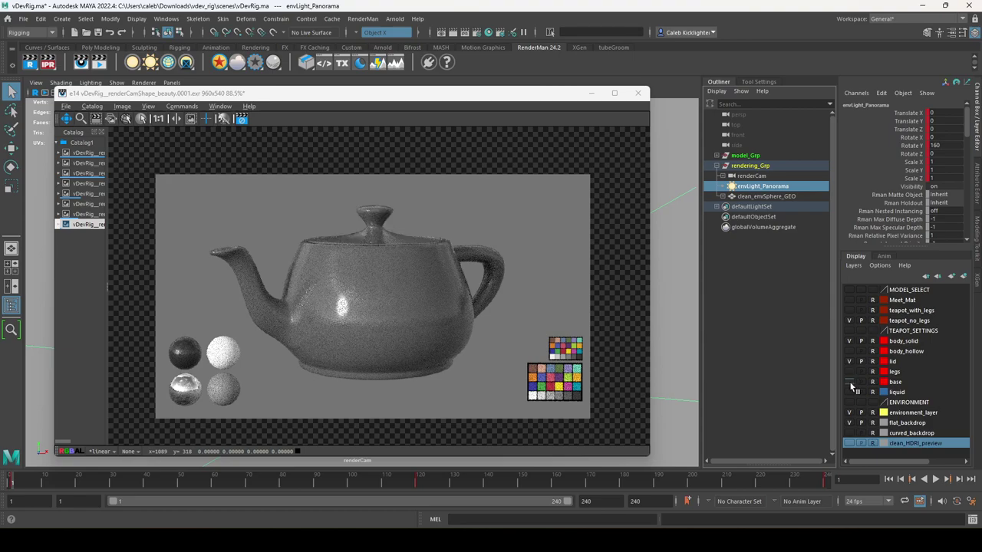
Step: Show the base and legs layers together with teapot_with_legs in place of teapot_no_legs
click(850, 381)
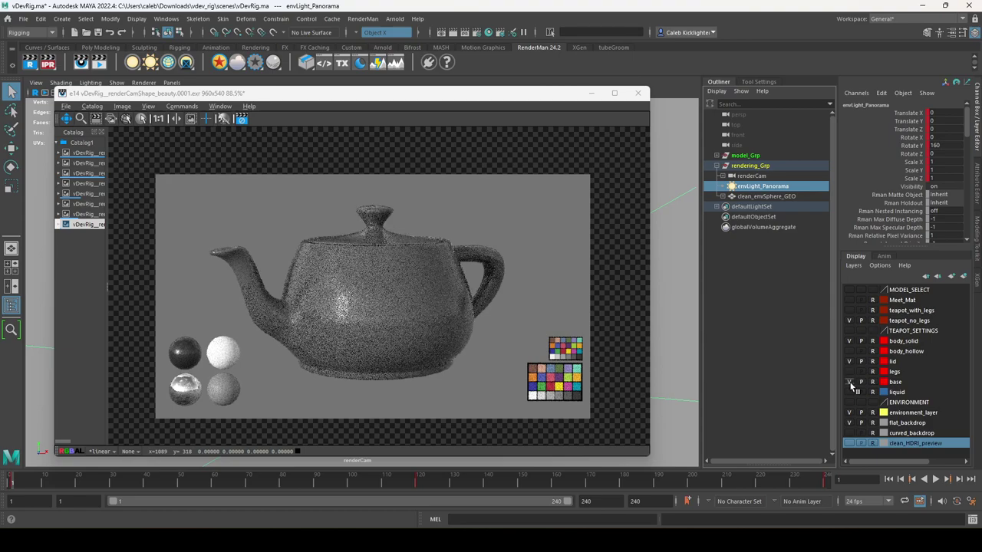
click(850, 310)
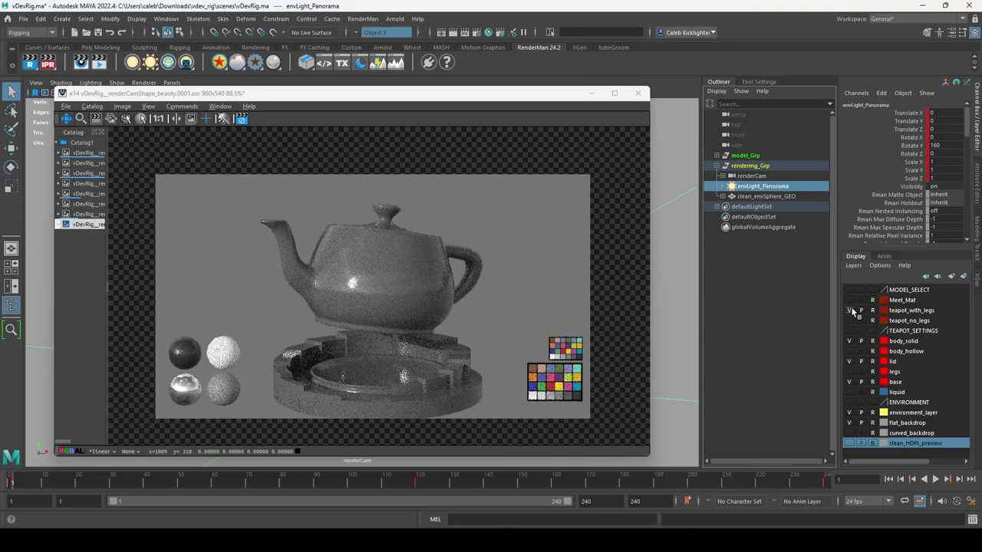
click(849, 372)
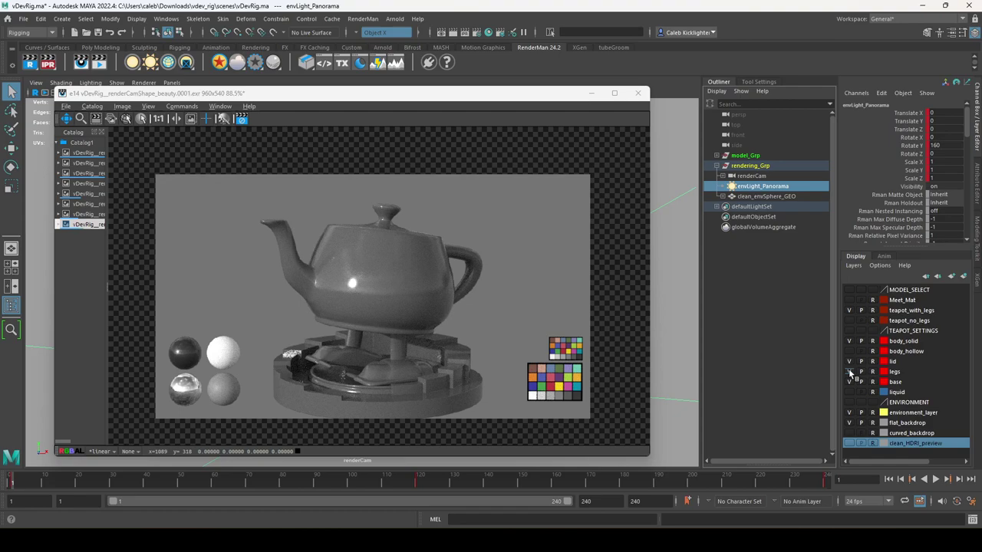
Step: Hide the legs, base, lid and body_solid layers and show only the liquid layer of teapot_with_legs
click(849, 371)
click(849, 381)
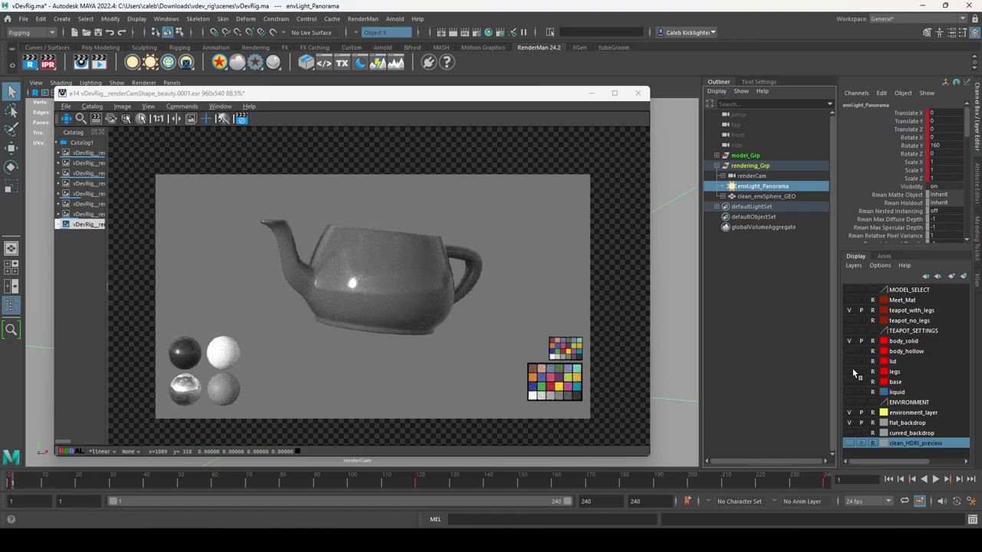
click(850, 310)
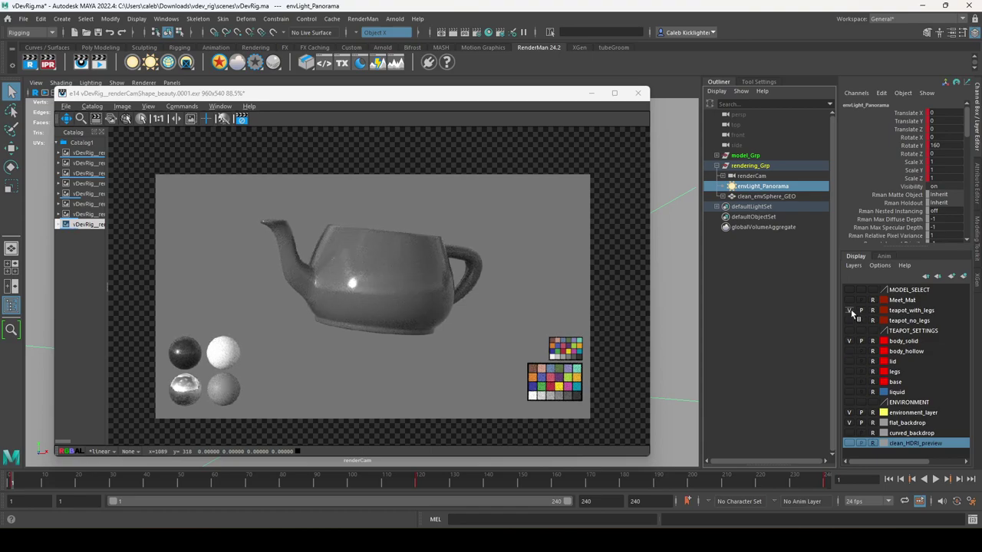
click(849, 392)
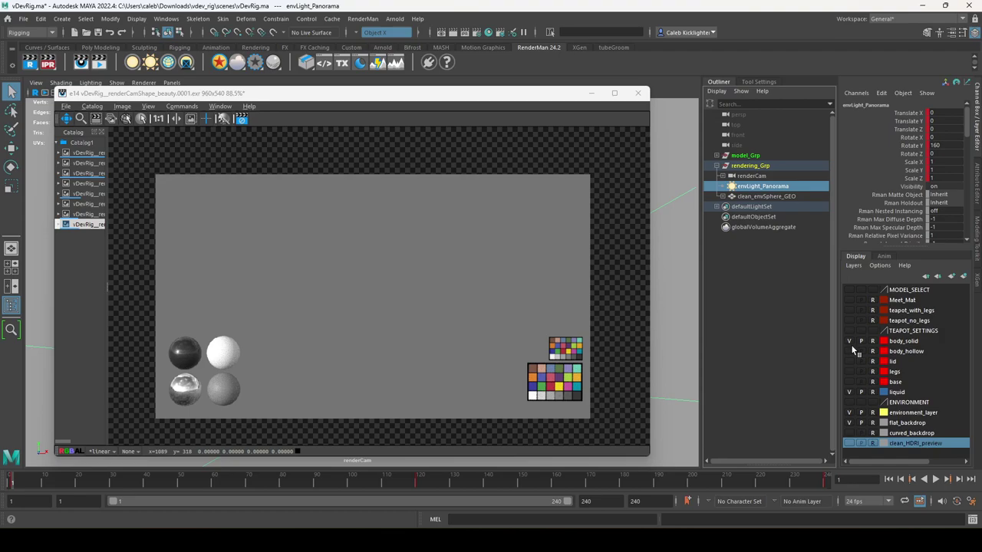
click(849, 310)
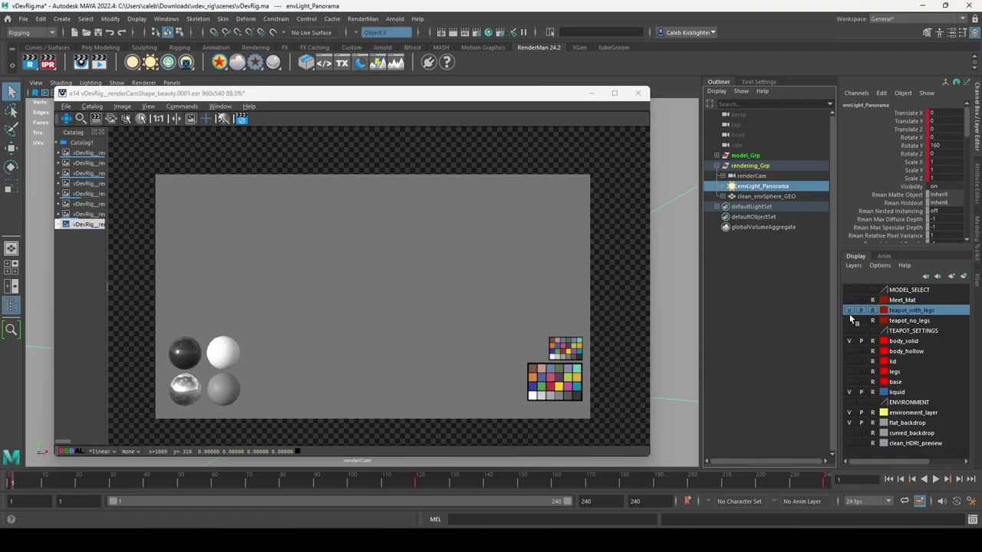
click(849, 340)
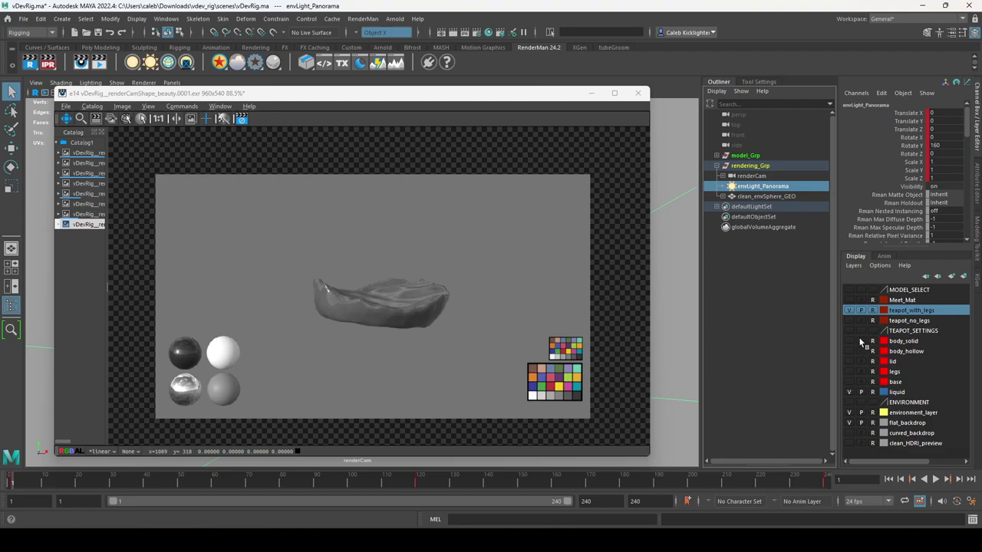
Step: Switch the render to teapot_no_legs with the lid shown and swap the body_solid layer for body_hollow
click(849, 341)
click(849, 310)
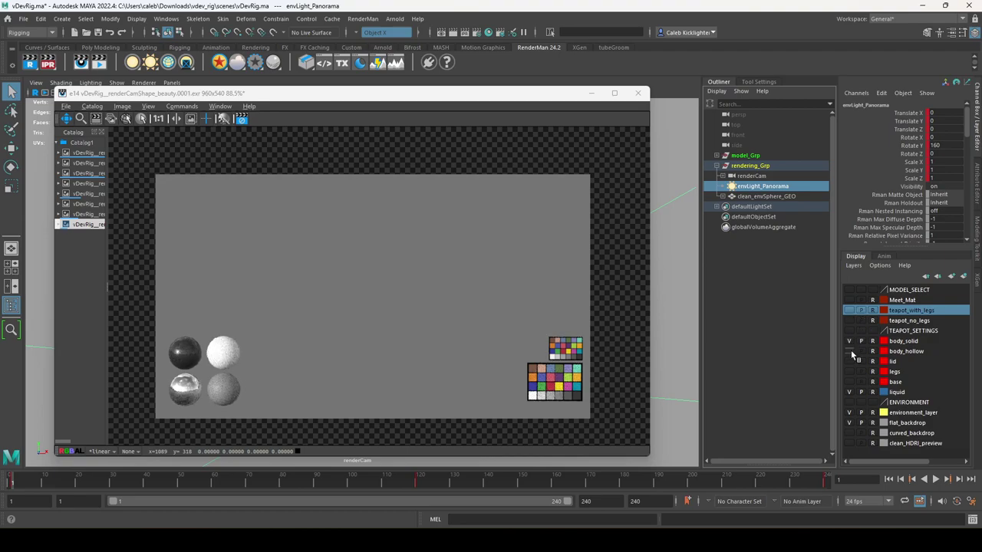
click(848, 319)
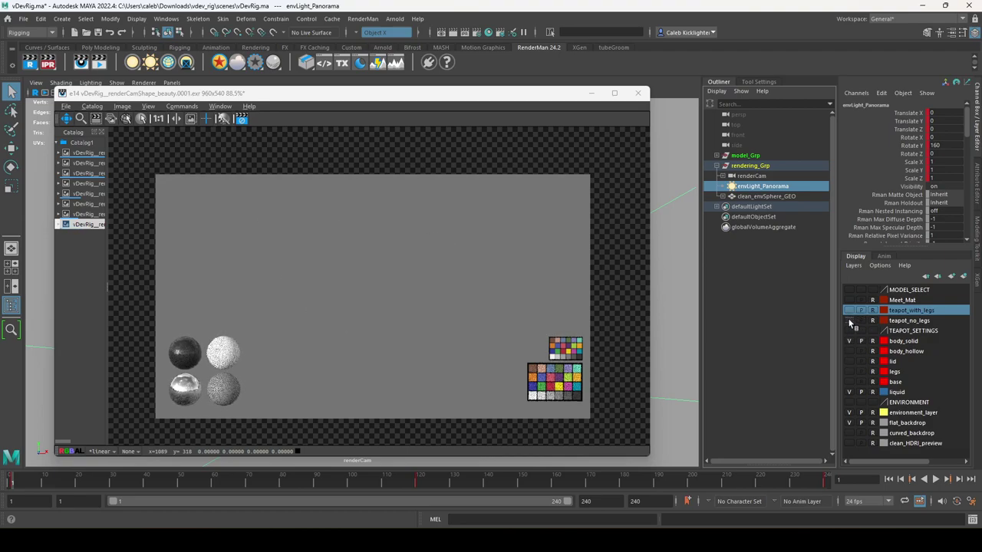
click(849, 361)
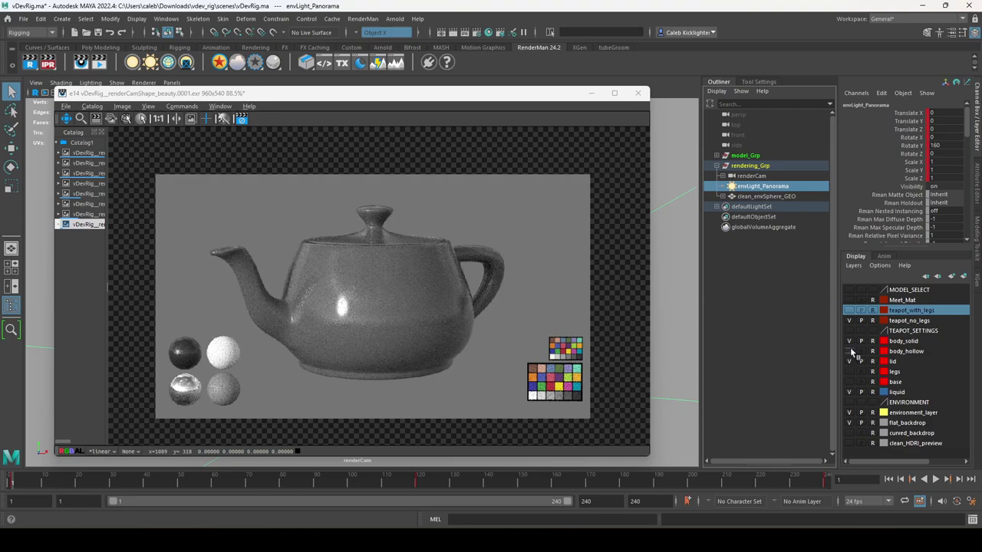
click(848, 341)
click(848, 351)
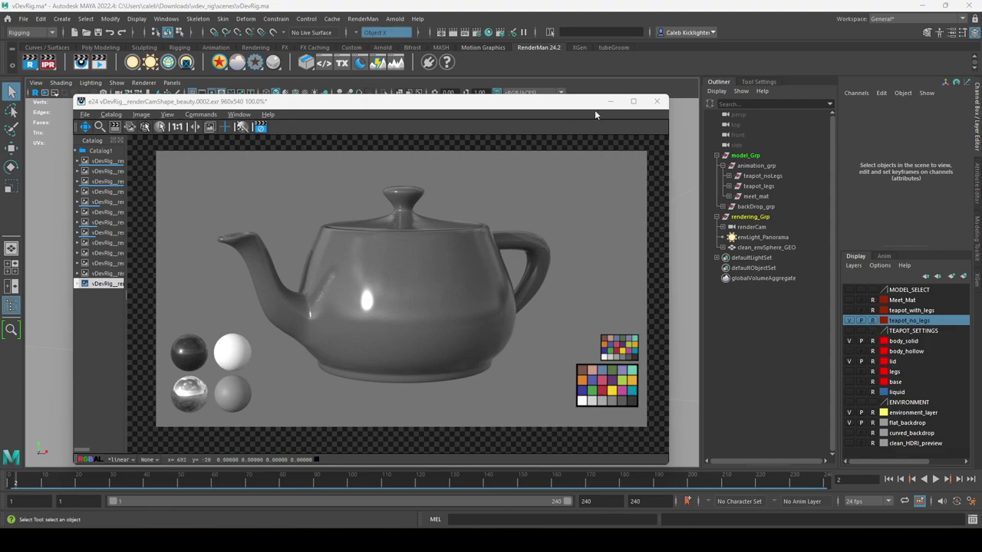
Step: Close the render window and take the teapot_no_legs and body_solid layers out of reference mode
click(657, 100)
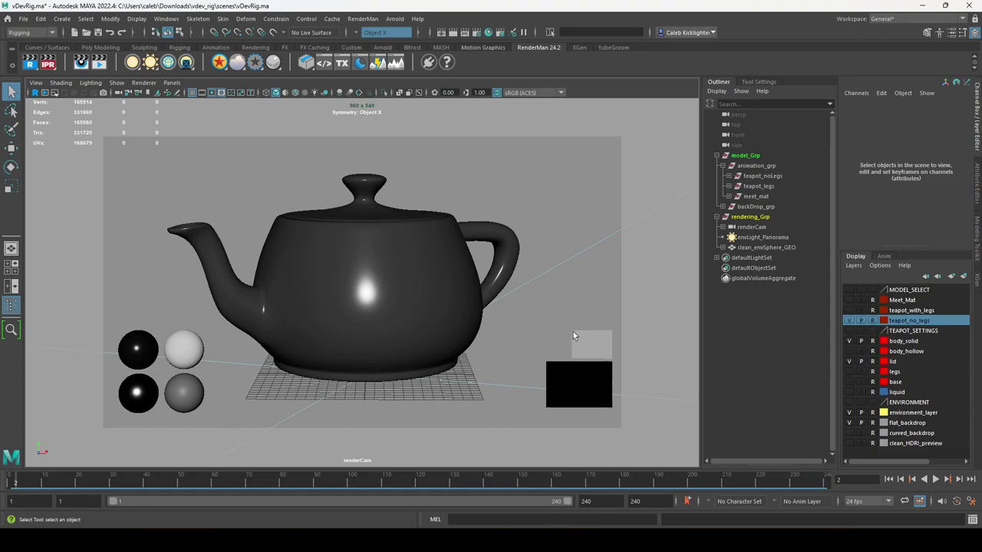
click(873, 321)
click(872, 341)
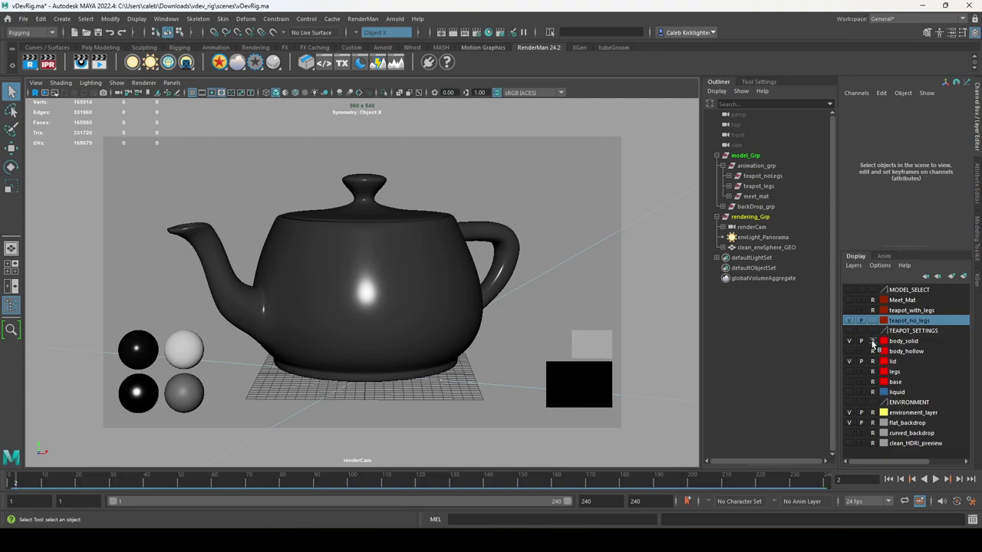
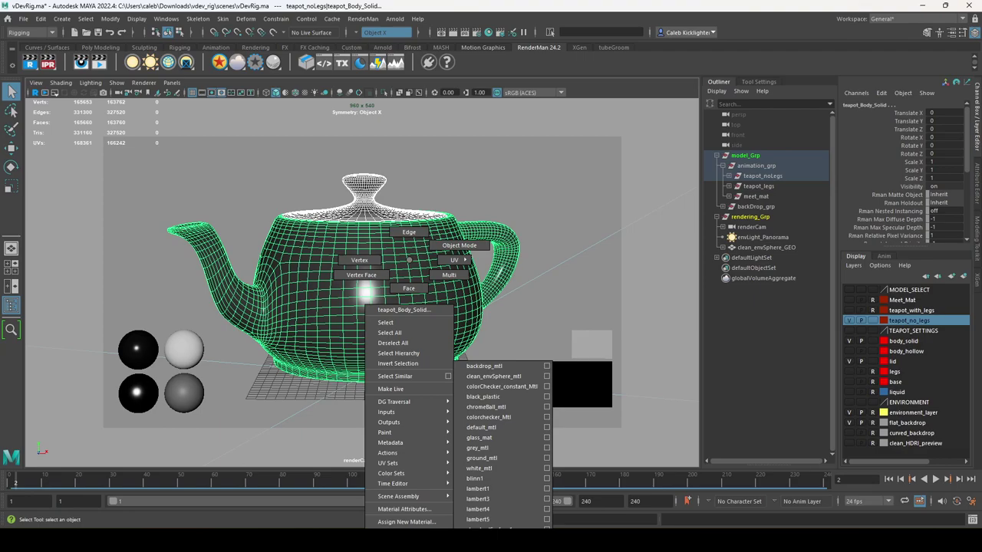
Step: Assign glass_mat to the solid teapot body and lid, and render the body with the lid layer hidden
click(503, 438)
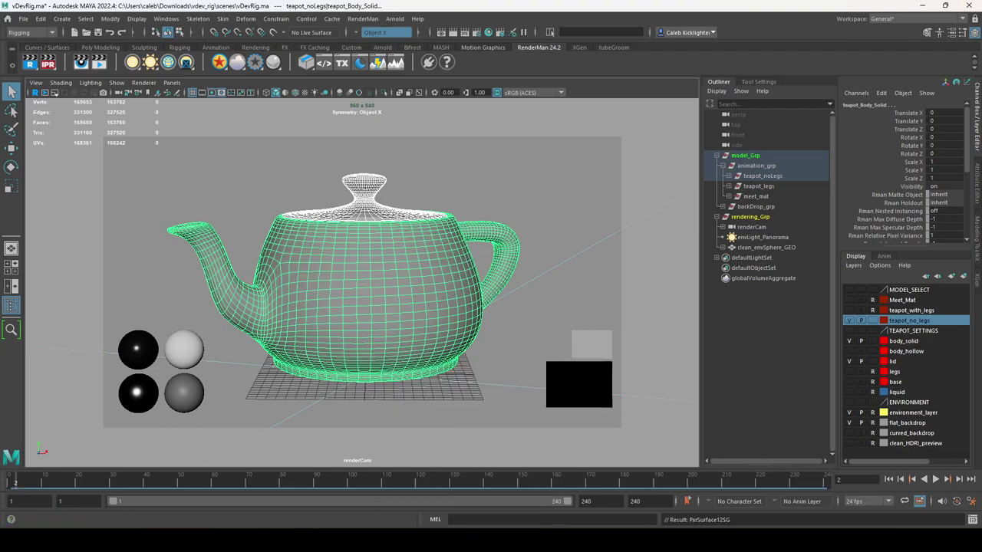
key(alt+Tab)
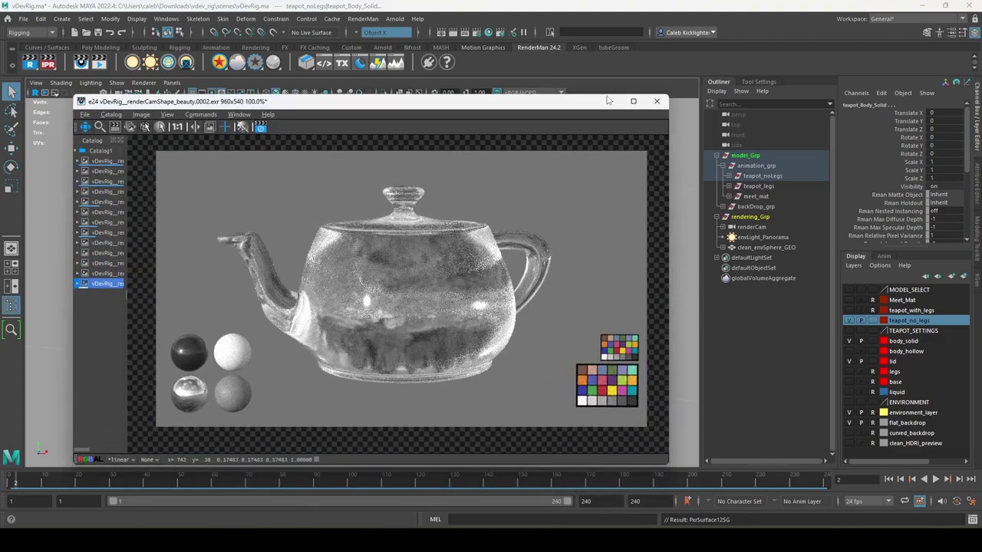
click(850, 362)
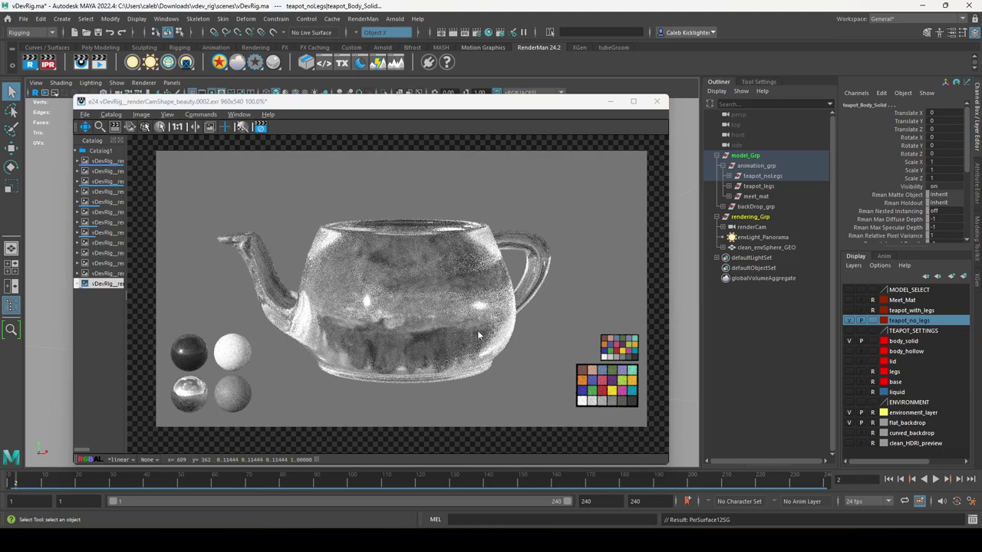
click(262, 129)
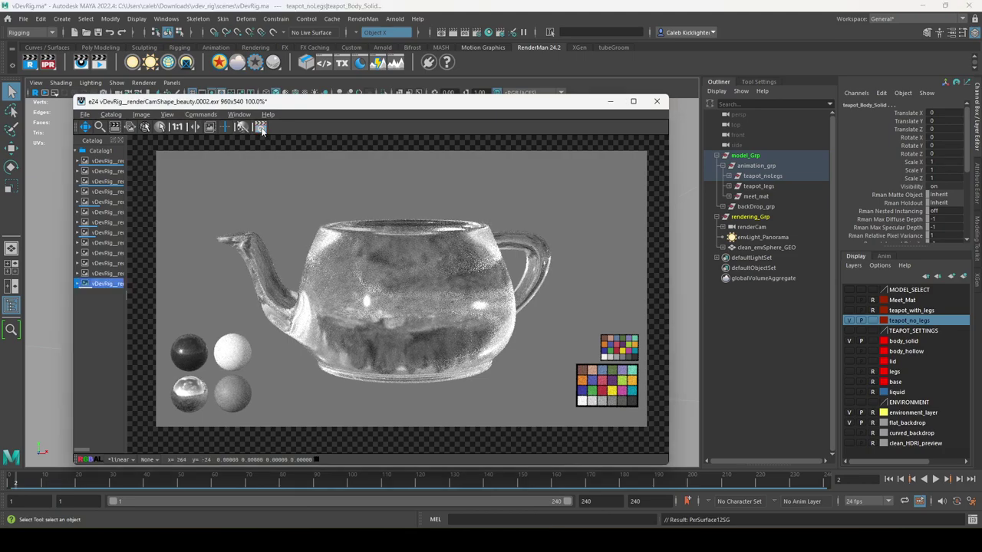
Step: Show the body_hollow layer instead of body_solid and assign glass_mat to the hollow teapot body
click(849, 340)
click(849, 350)
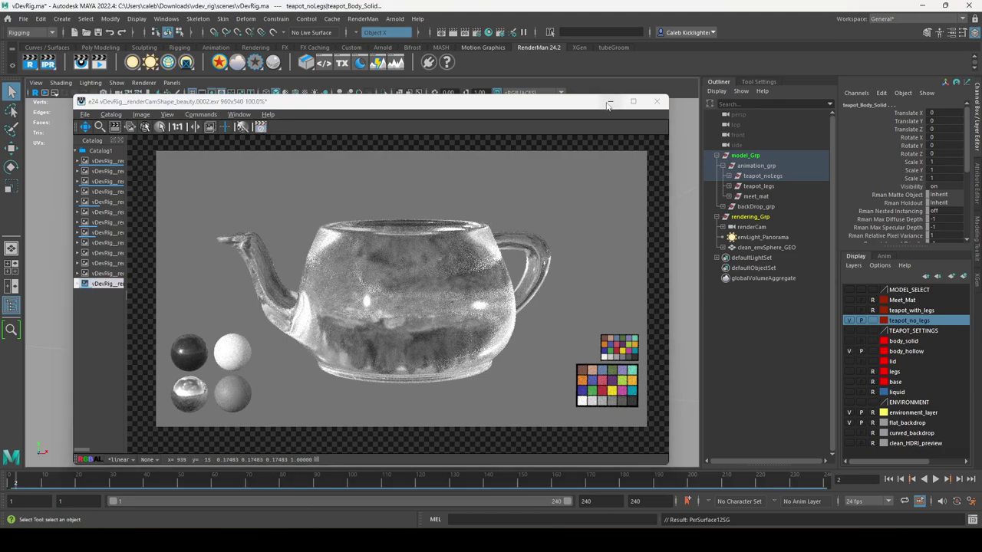
click(657, 100)
click(423, 248)
right_drag(422, 249, 526, 436)
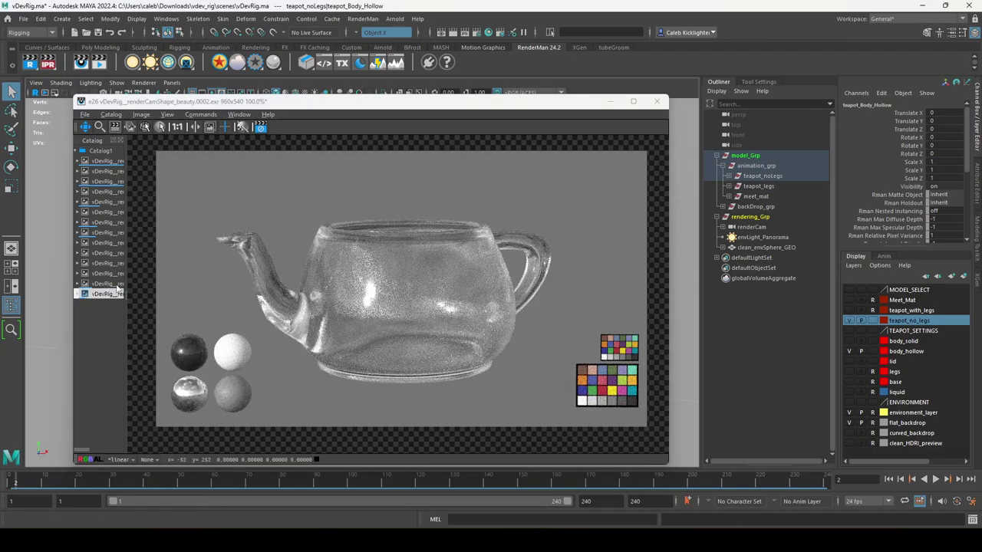
Step: Compare the glass renders of the solid and hollow teapot bodies in the render catalog
click(116, 285)
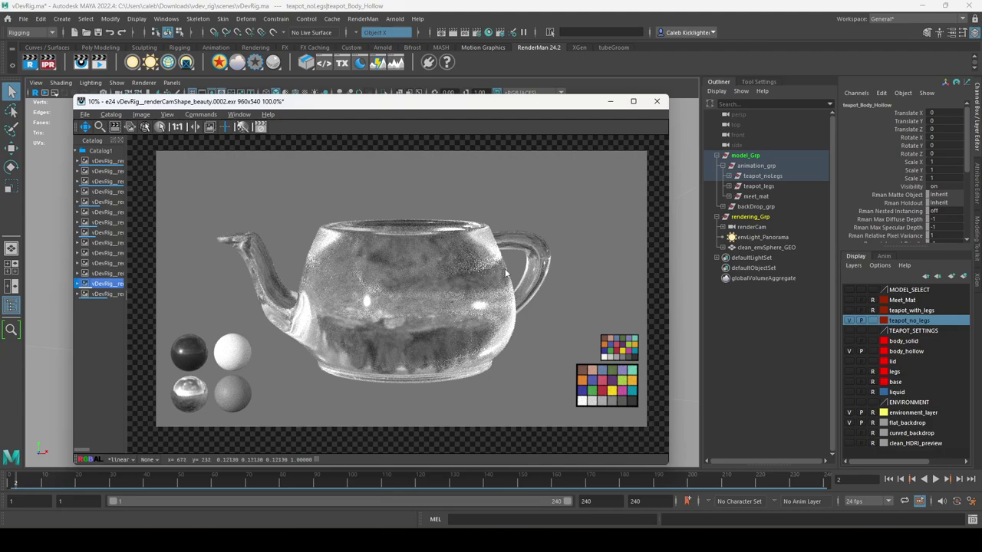
click(108, 294)
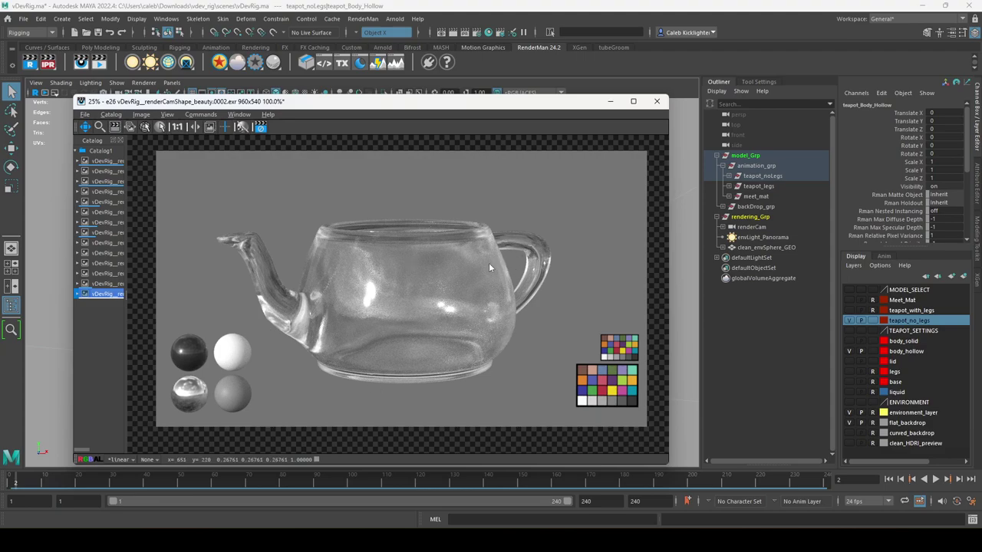
click(107, 284)
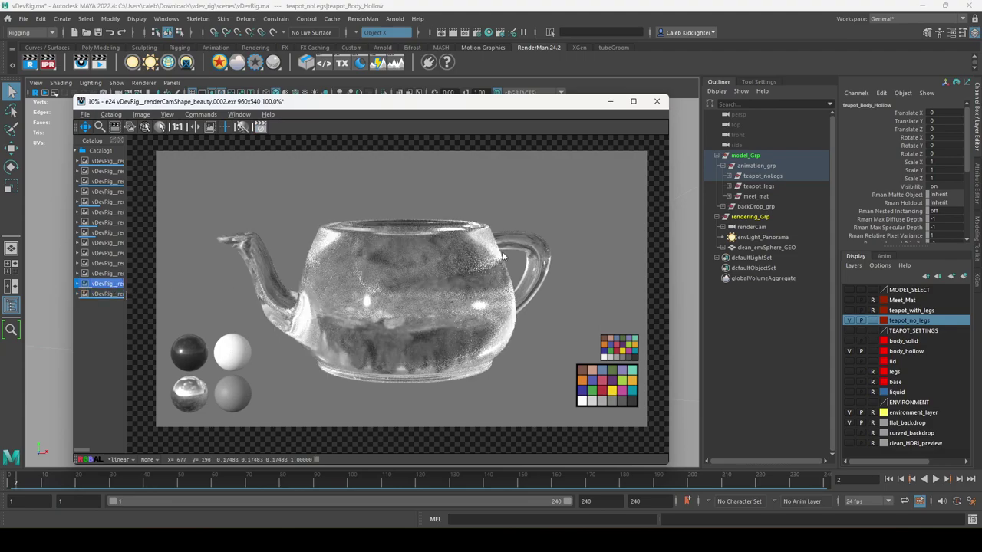
Step: Show the body_solid layer instead of body_hollow and look at the teapot's opening from above
click(113, 294)
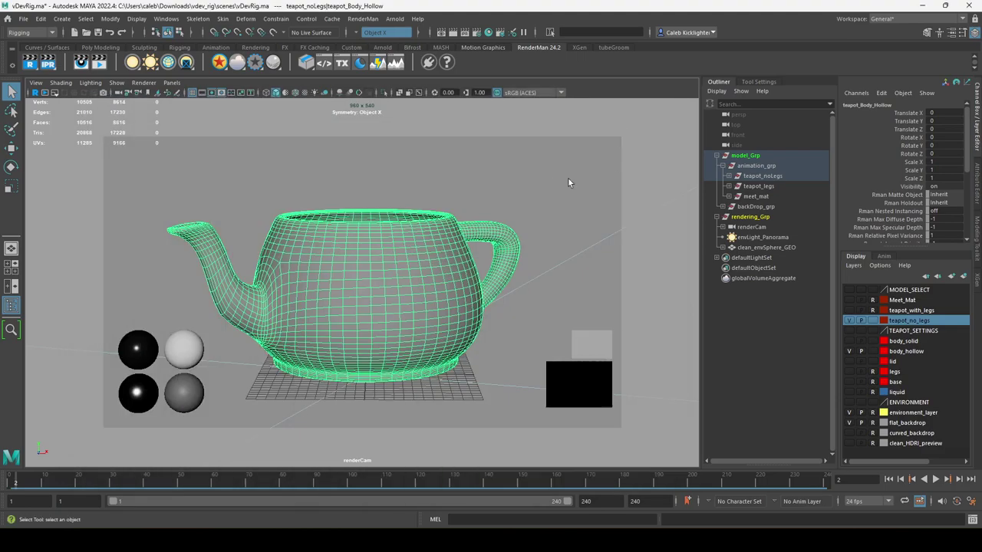
alt+drag(567, 177, 441, 338)
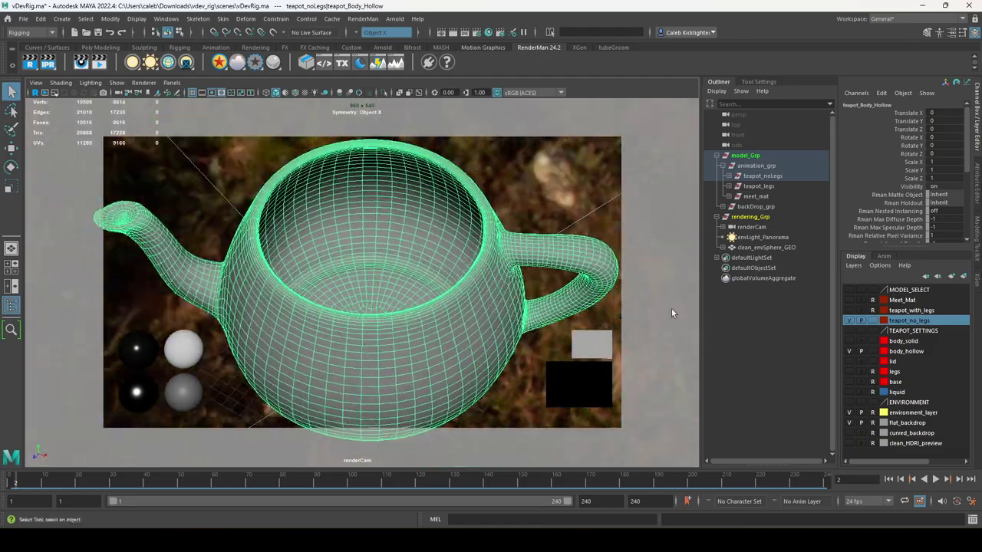
click(848, 351)
click(848, 340)
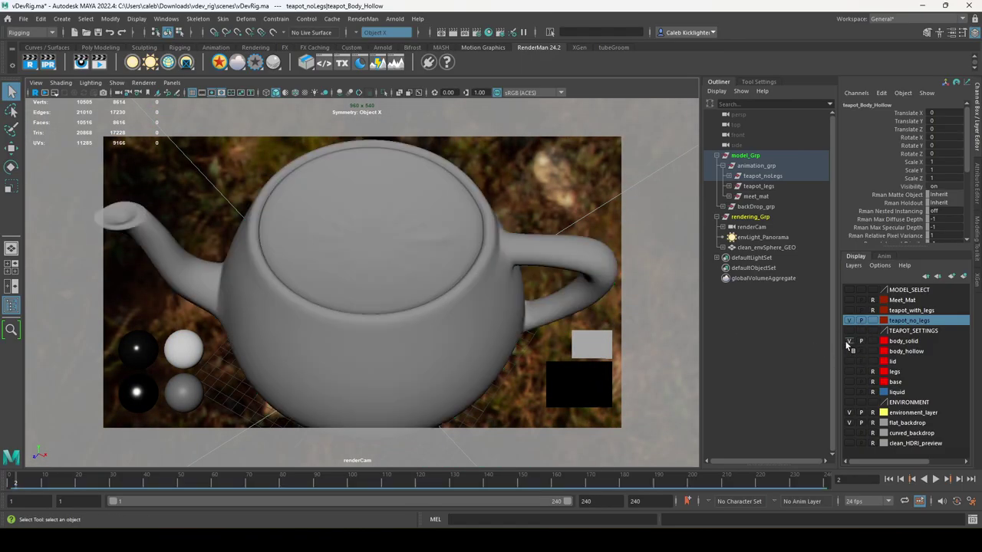
click(388, 265)
alt+drag(388, 266, 418, 296)
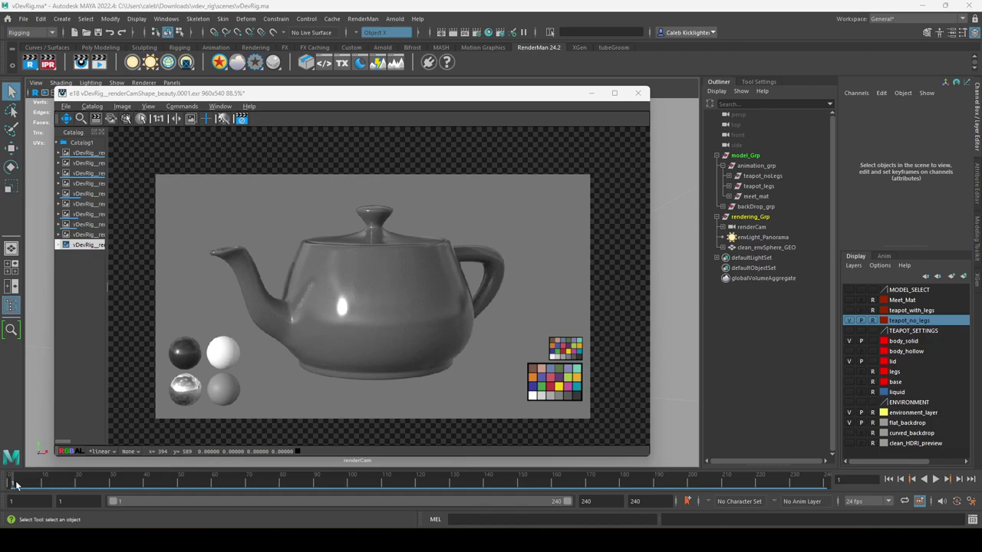
Step: Preview the turntable animation in the live teapot render and return to frame 1
key(alt+v)
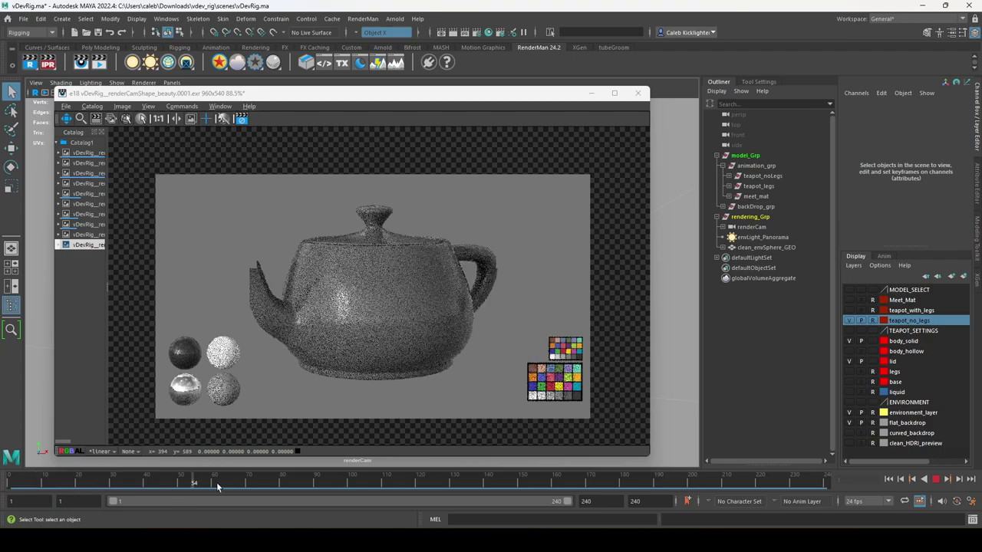
mouse_move(414, 484)
mouse_down()
mouse_move(183, 482)
mouse_move(851, 489)
mouse_up()
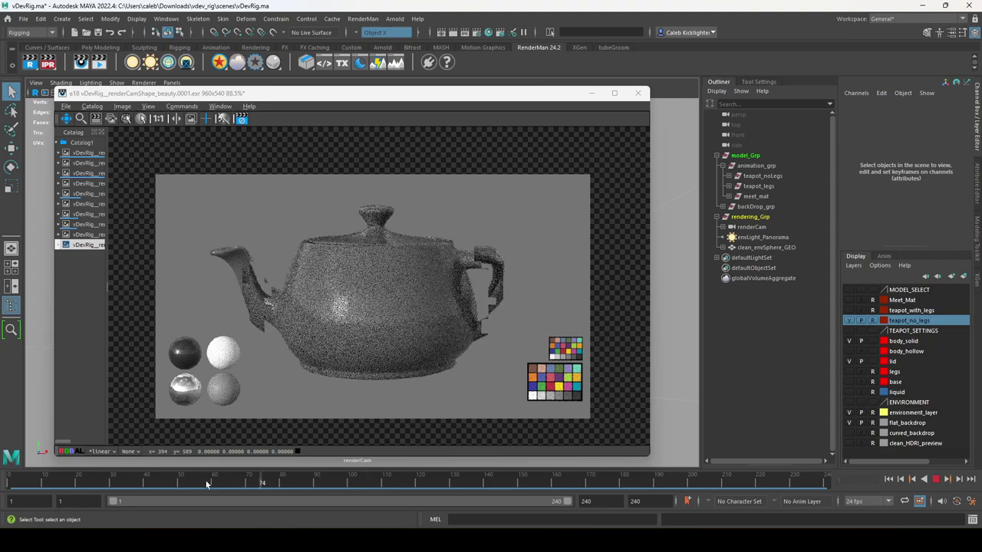
click(31, 479)
key(Escape)
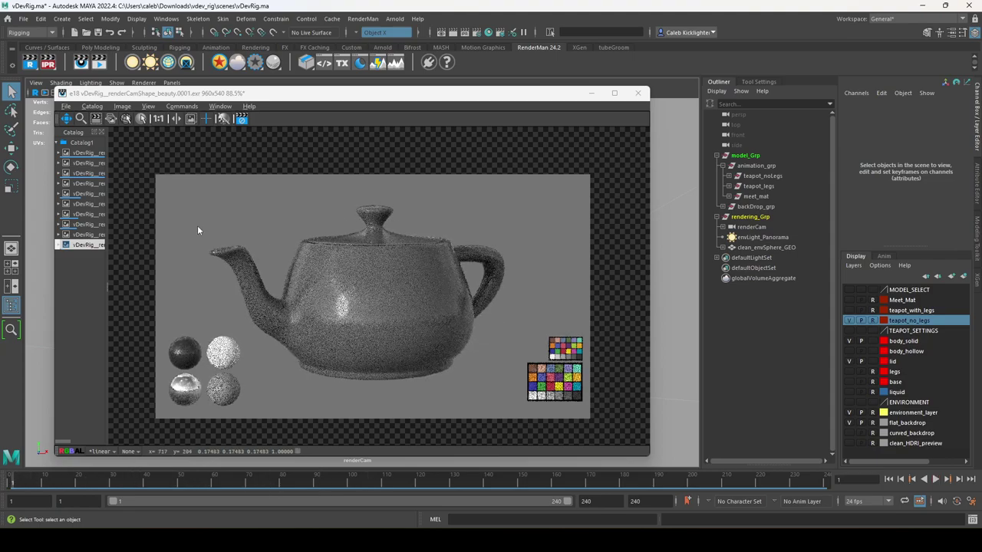
Step: Select animation_grp and scrub the beginning of its animation back to frame 1
click(746, 166)
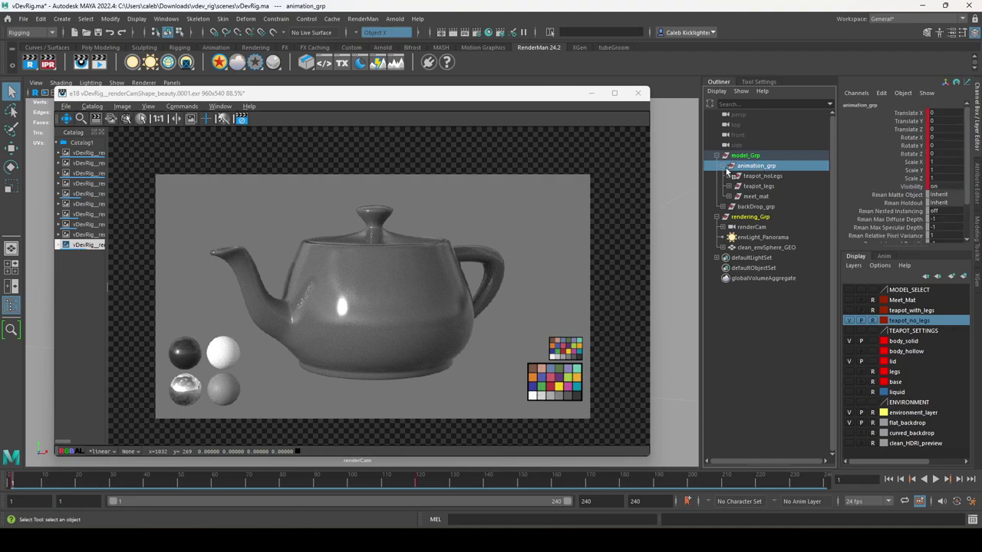
click(759, 176)
drag(765, 165, 787, 170)
drag(70, 485, 9, 485)
Step: Hide the body_solid and lid layers, show Meet_Mat, and scrub through its rotation in the live render
click(849, 341)
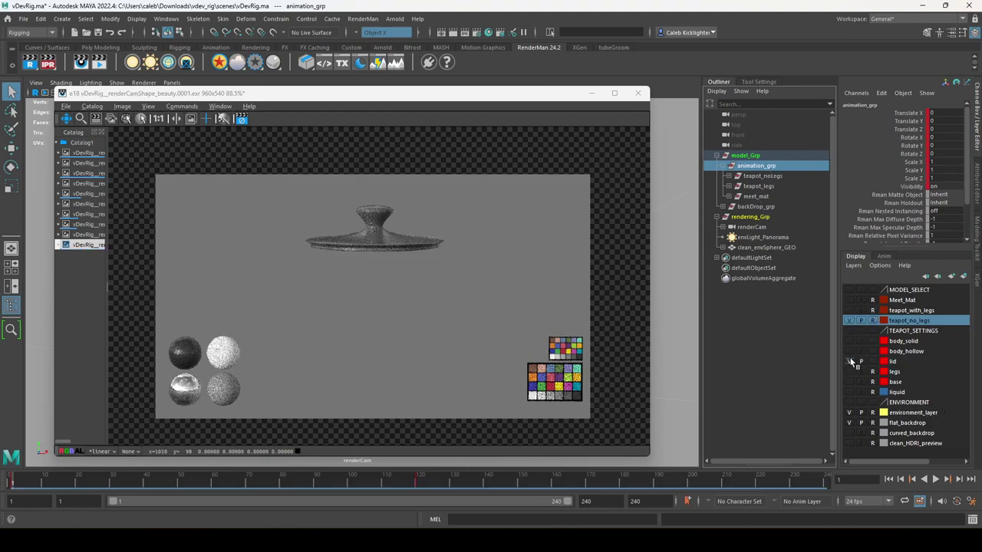
click(848, 361)
click(849, 300)
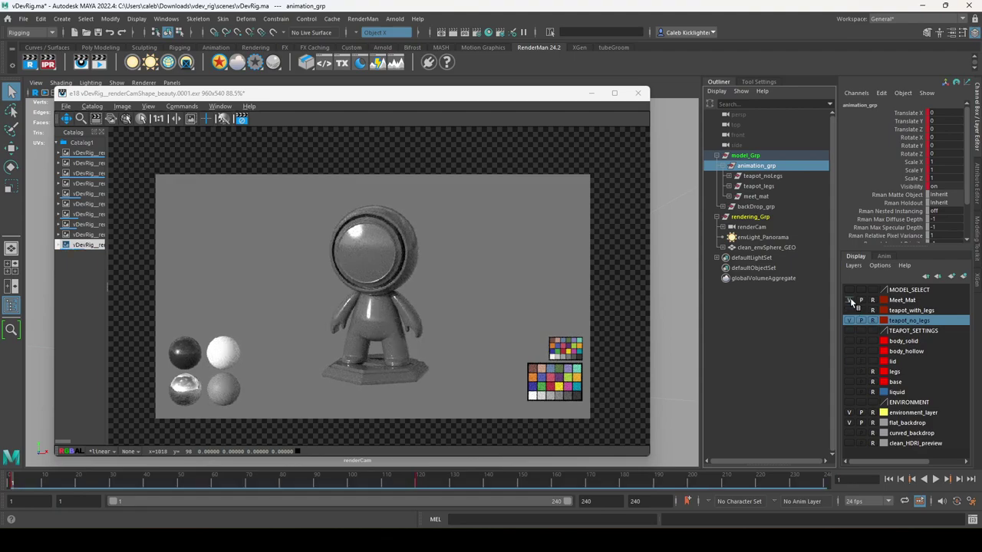
drag(46, 479, 478, 480)
key(alt+shift+v)
Step: Hide the Meet_Mat layer and show the body_solid and lid layers again
click(849, 300)
click(848, 340)
click(849, 362)
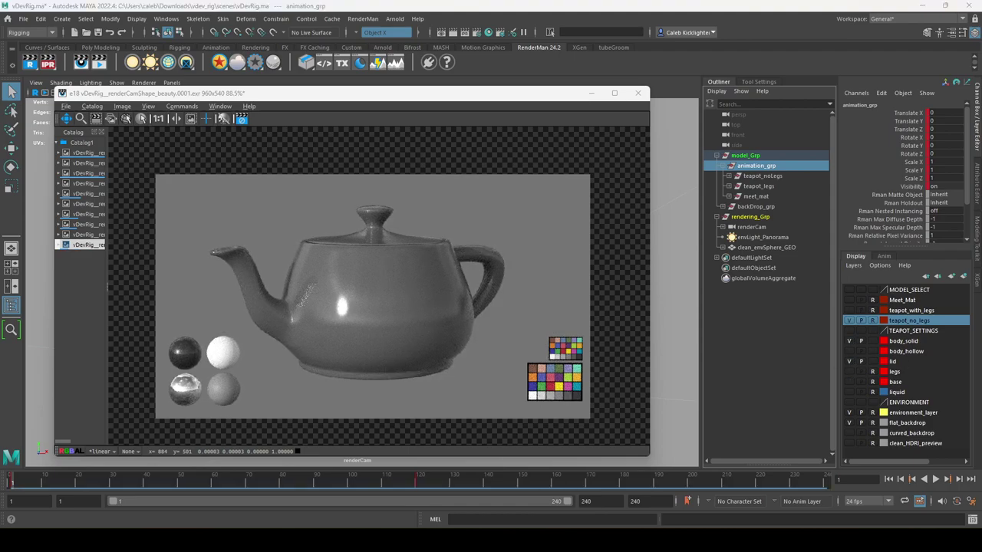
Step: Play and scrub the second half of the timeline to examine how the environment lighting moves across the teapot
drag(376, 484, 667, 501)
click(648, 500)
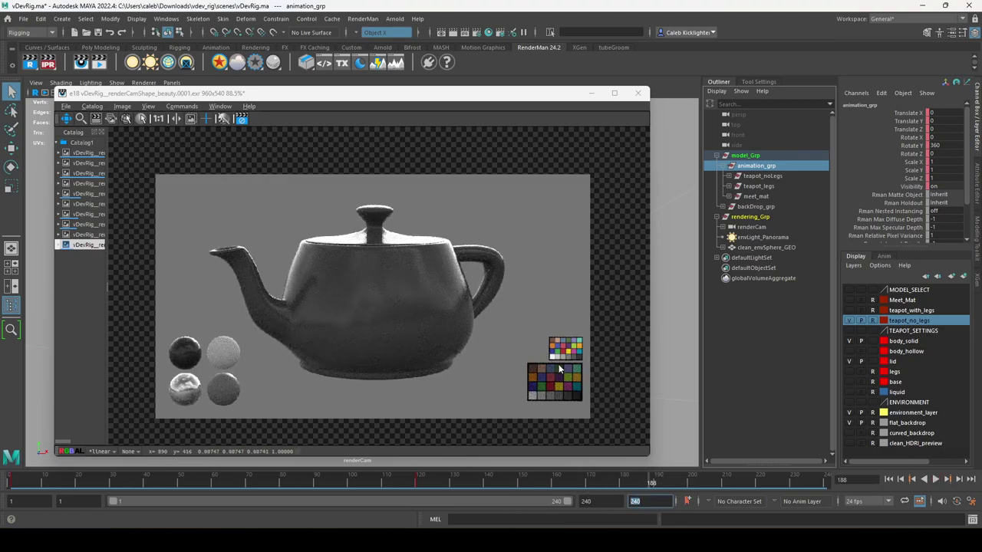
key(alt+v)
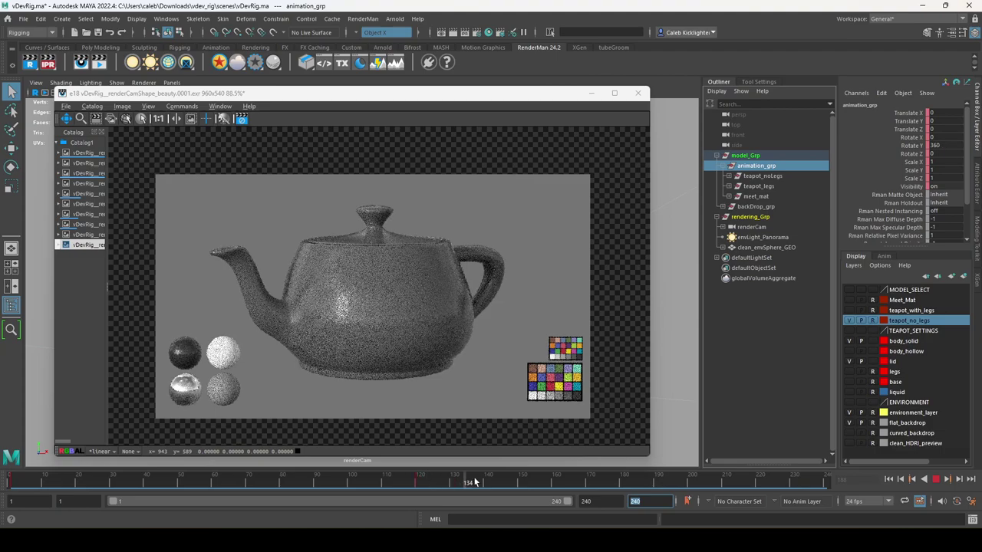
click(507, 484)
drag(507, 483, 736, 484)
key(alt+v)
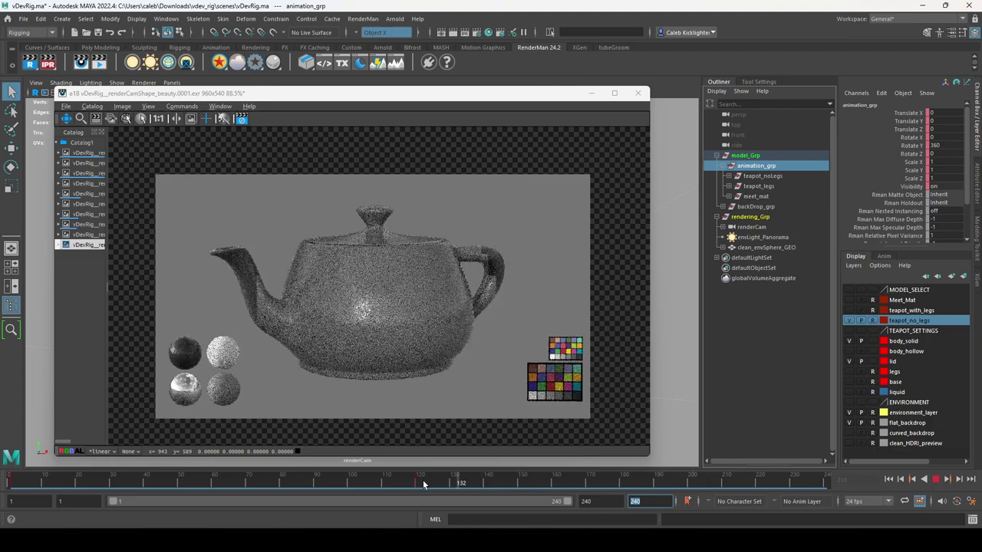
Step: Scrub around frames 160 to 170 to compare the lighting on the two color charts
click(554, 484)
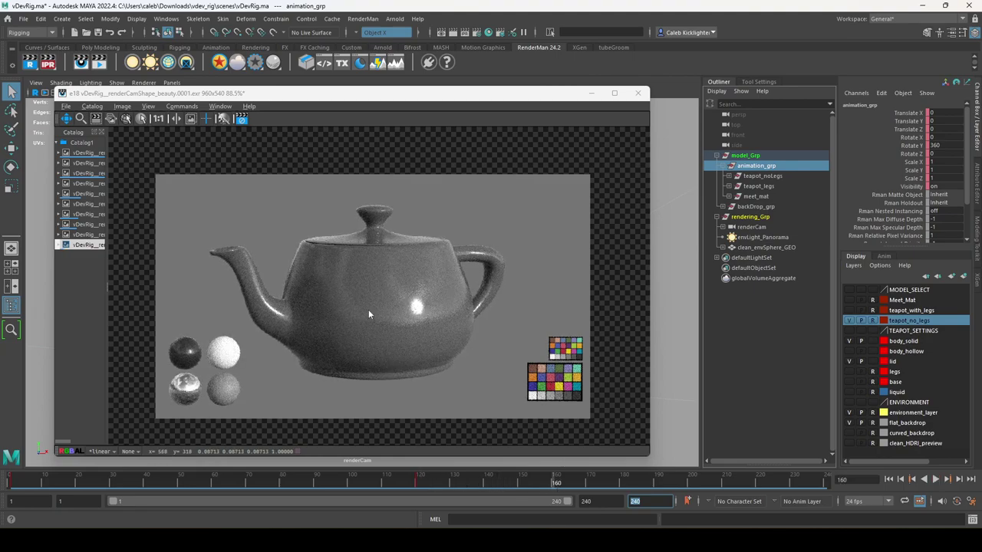
drag(553, 484, 587, 482)
key(alt+v)
key(alt+v)
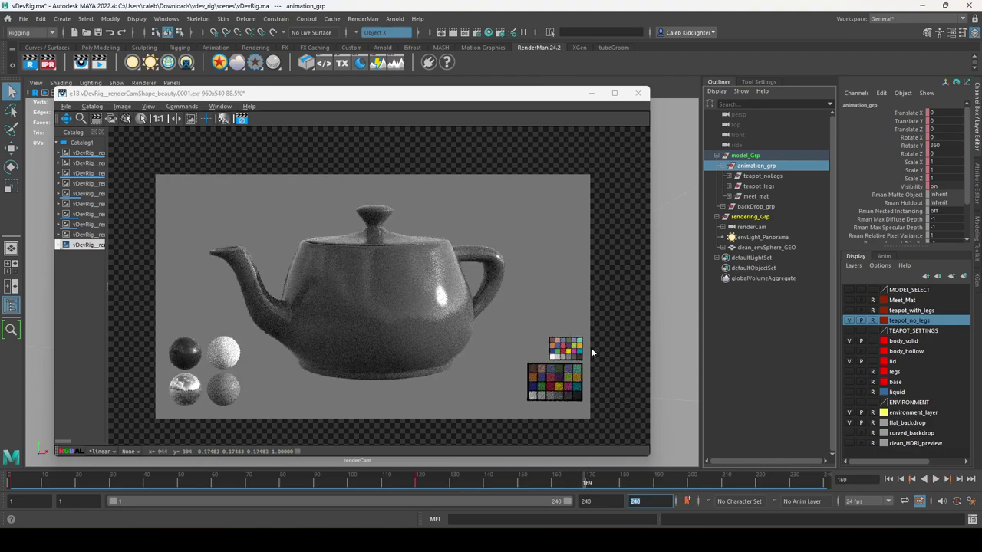
drag(680, 483, 581, 482)
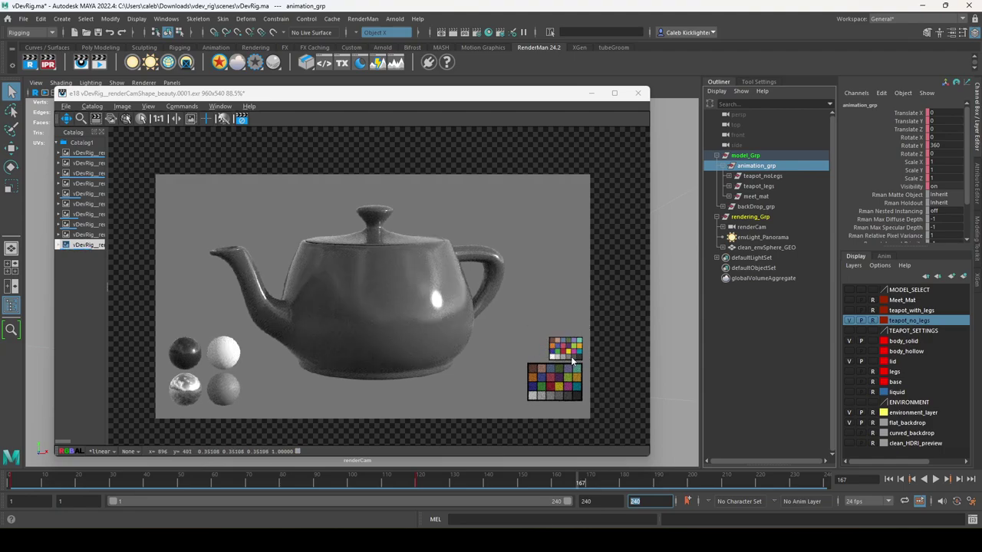
Step: Go back through frame 119 to frame 1 and examine the two color charts in the render up close
click(415, 482)
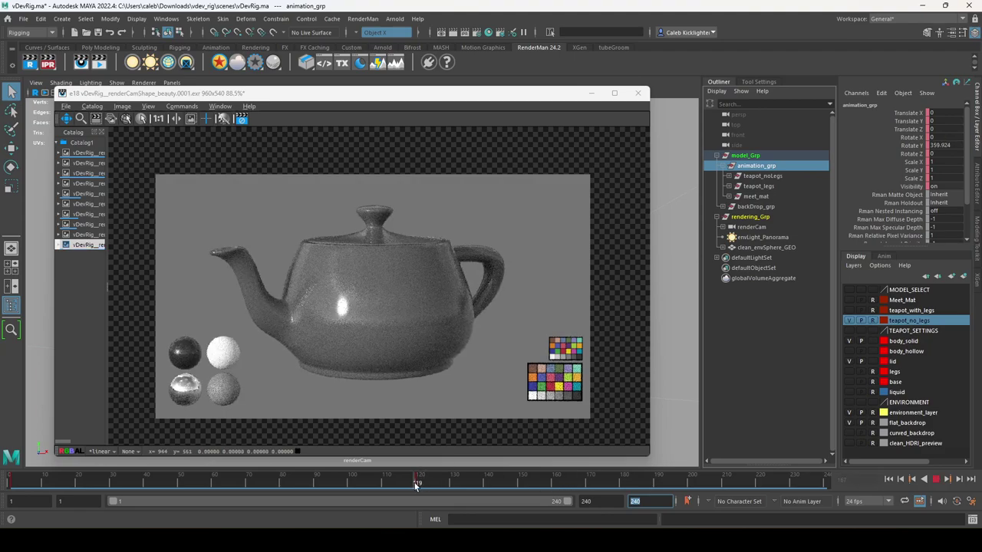
click(412, 482)
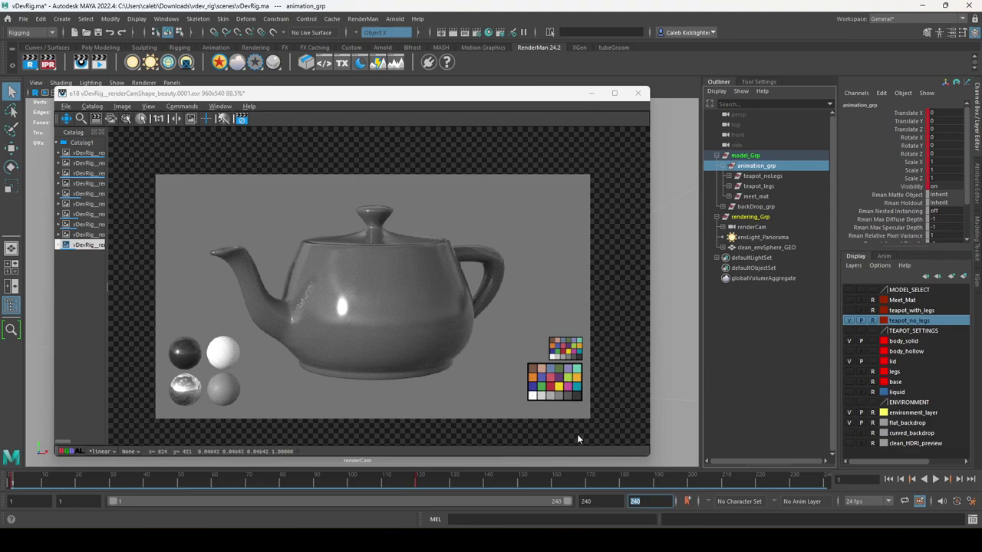
scroll(575, 391, up, 1)
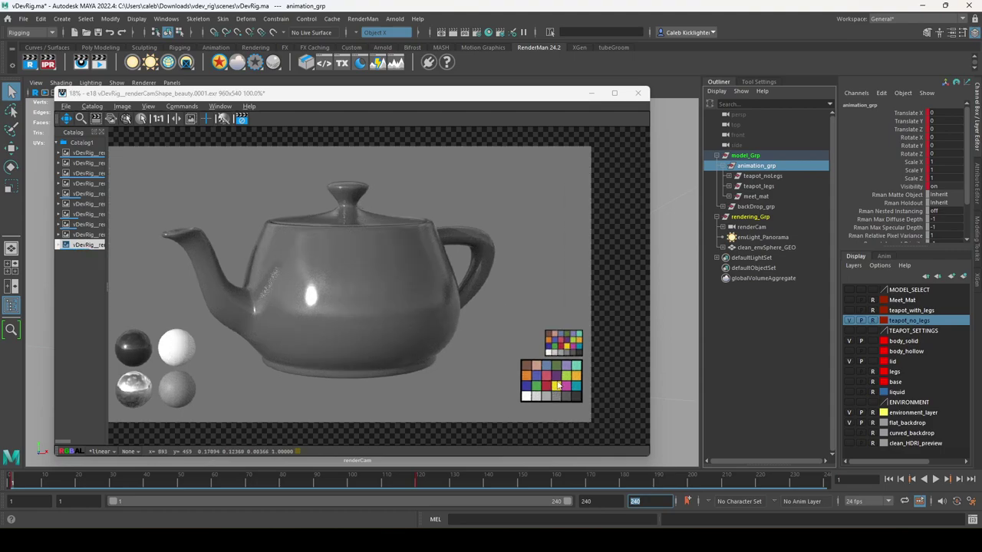
scroll(556, 382, down, 2)
scroll(591, 386, up, 2)
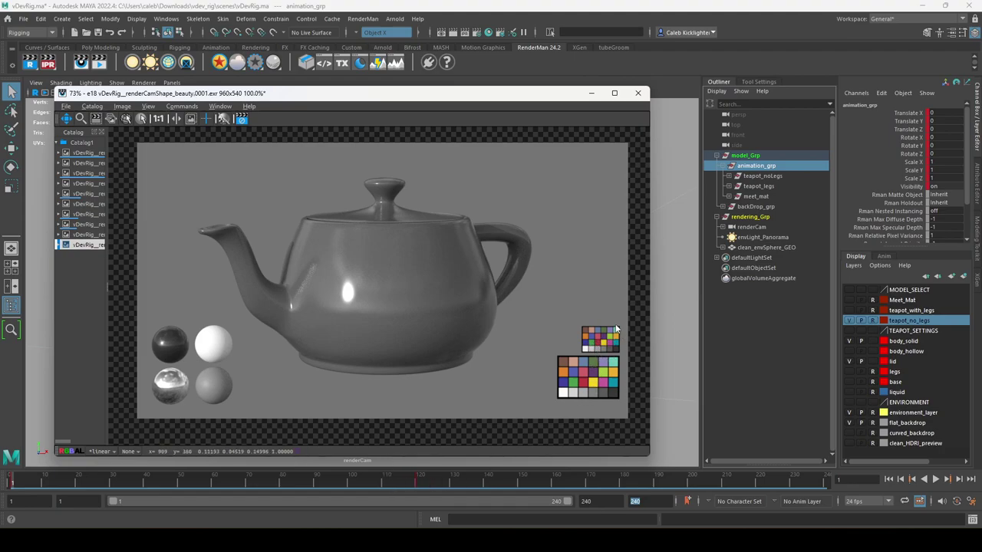
Step: Scrub between frames 159 and 201 to recheck the color charts under rotating light, and return to frame 2
drag(439, 478, 553, 479)
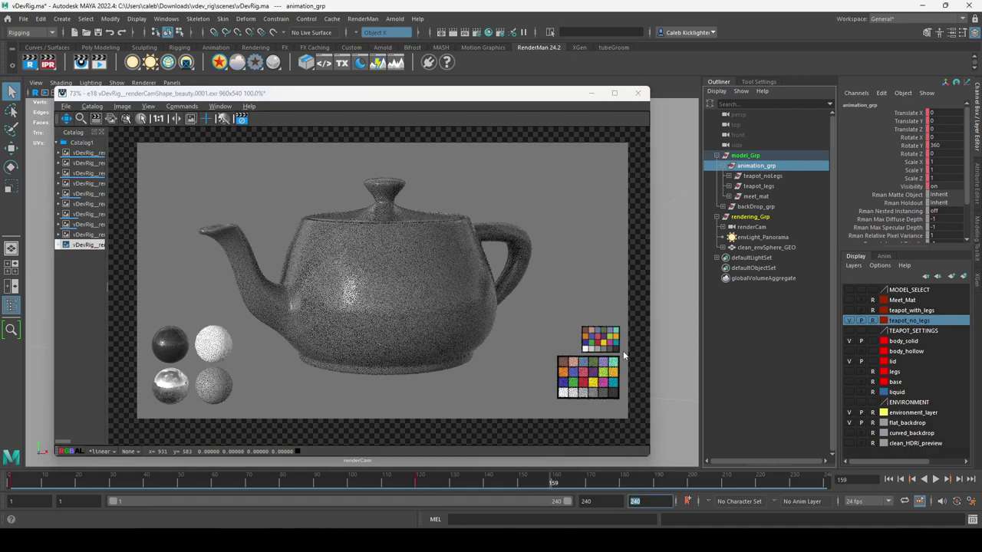
click(694, 480)
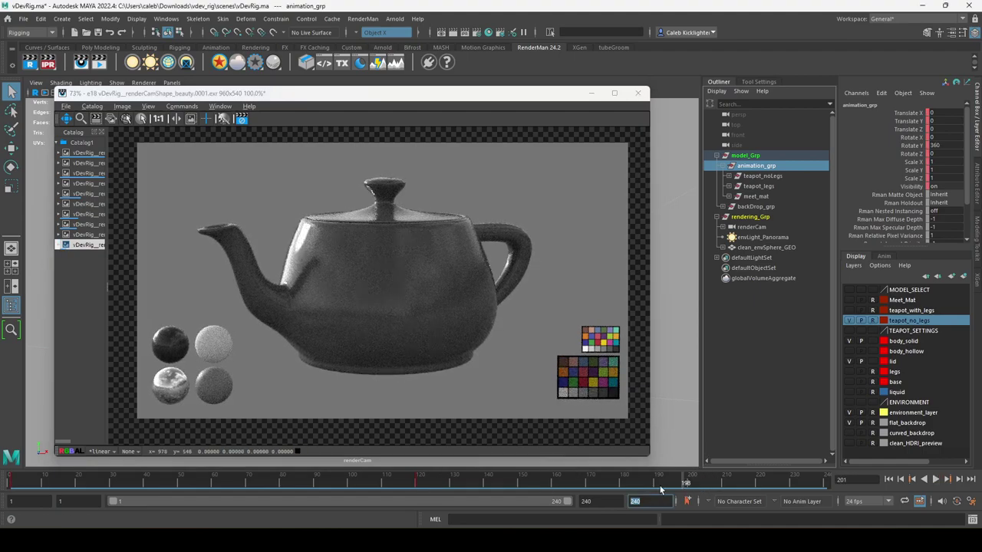
click(632, 484)
key(alt+shift+v)
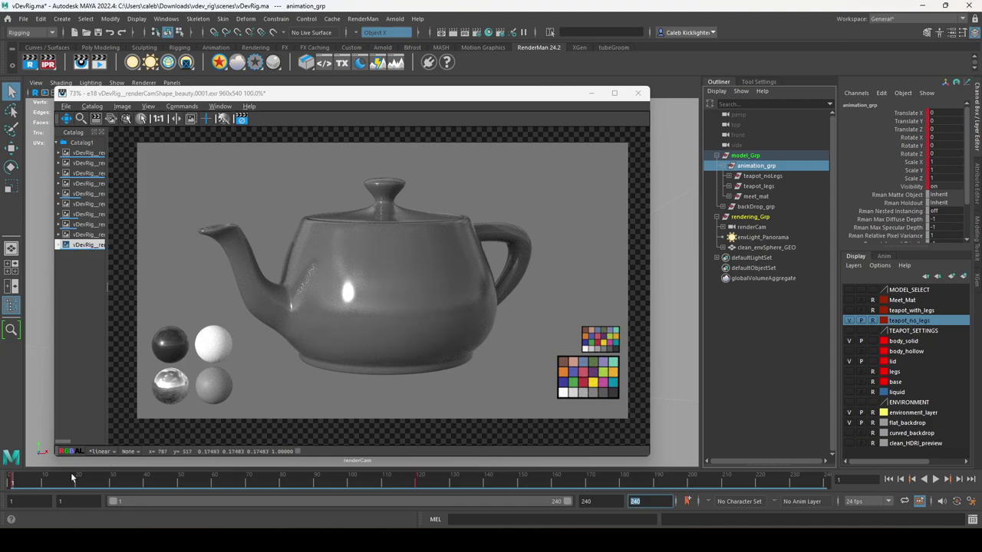
drag(72, 477, 15, 491)
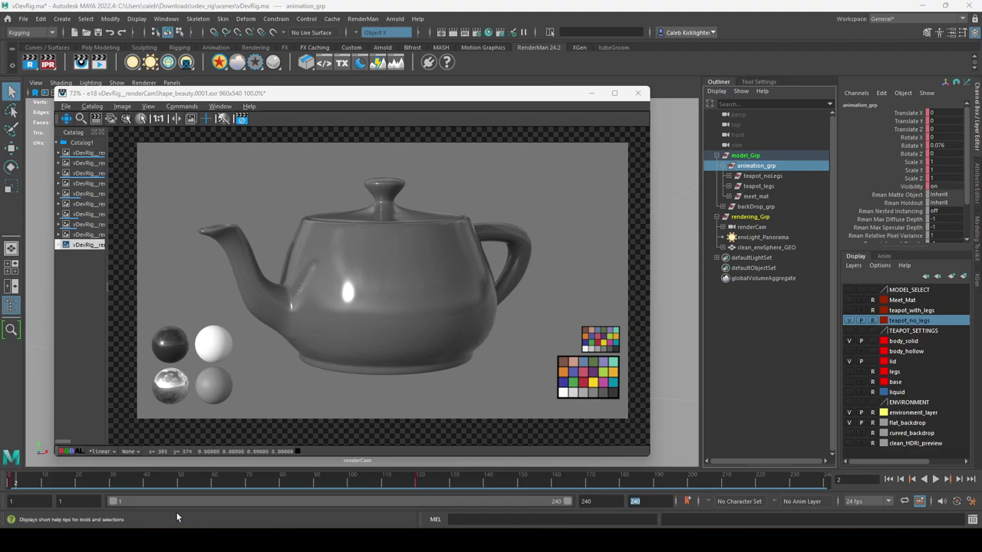
Step: Review the render window's image color space options and set its display view to sRGB
click(110, 452)
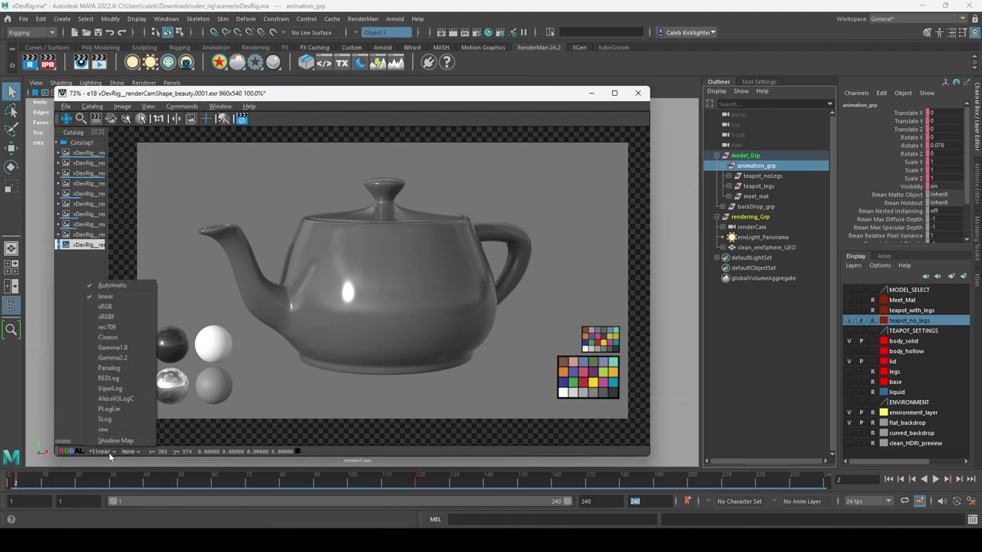
click(122, 106)
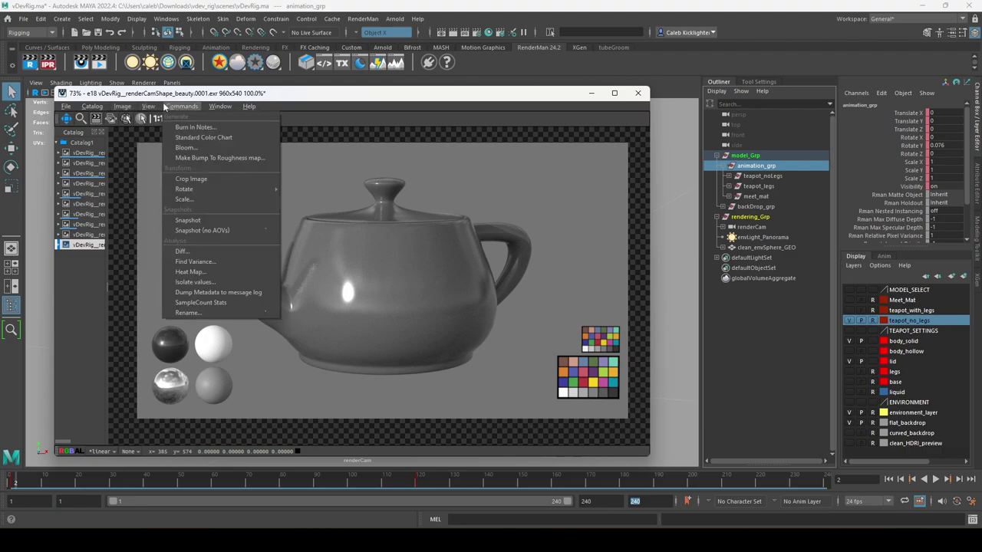
mouse_move(148, 106)
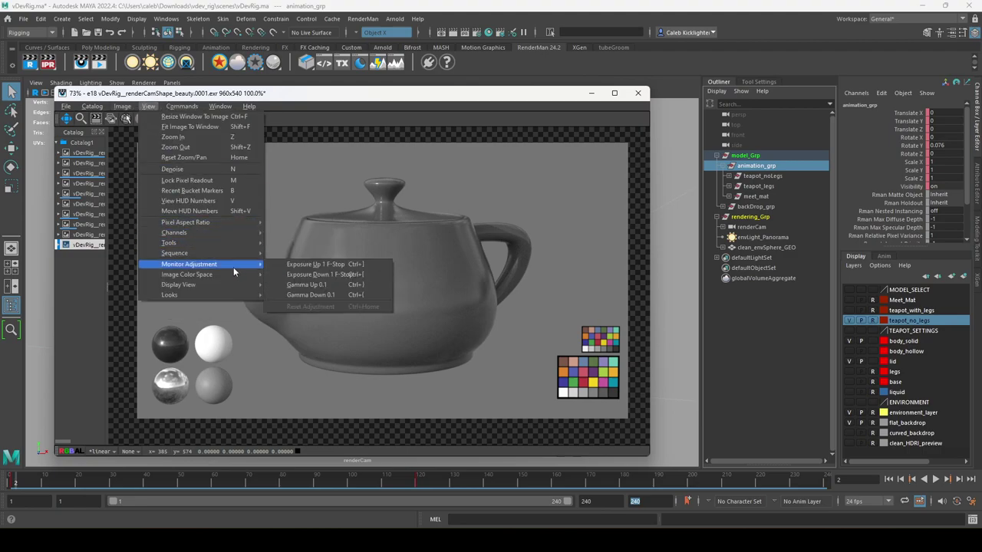
mouse_move(219, 275)
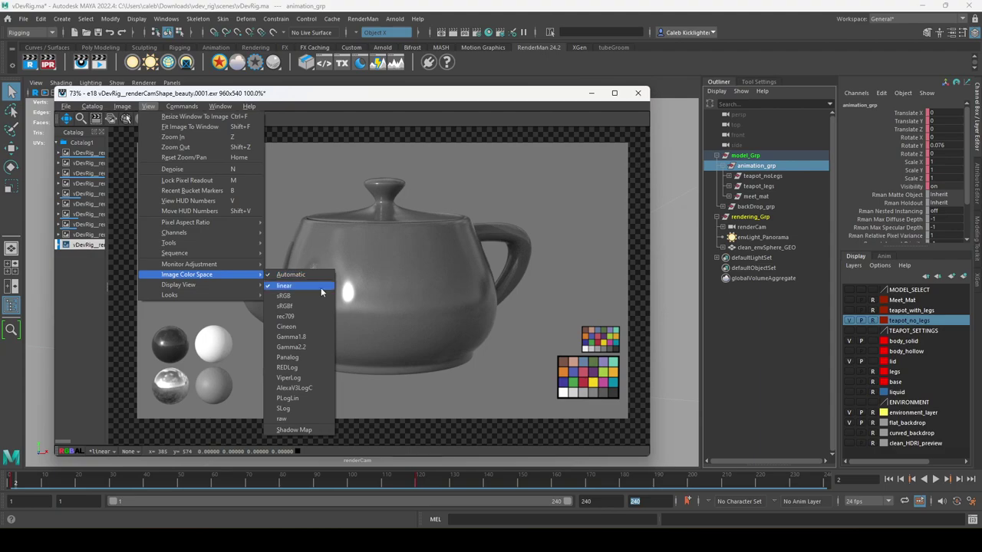
mouse_move(232, 290)
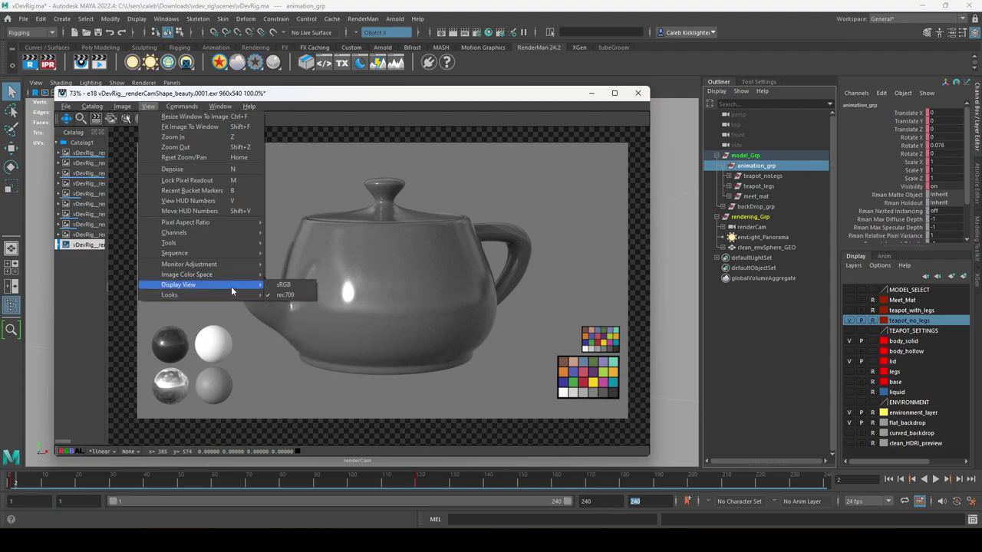
click(284, 285)
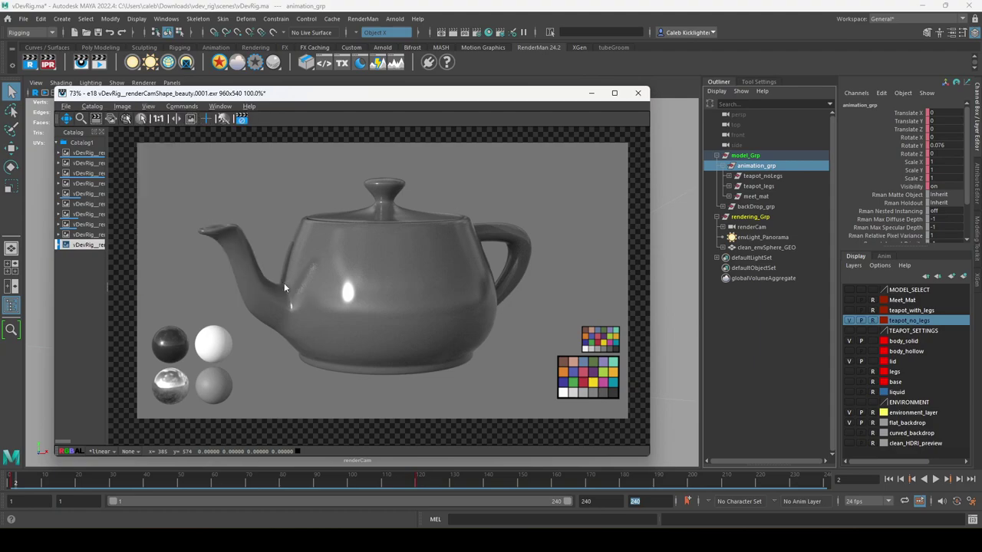
Step: Set the render window's display view to rec709
click(131, 108)
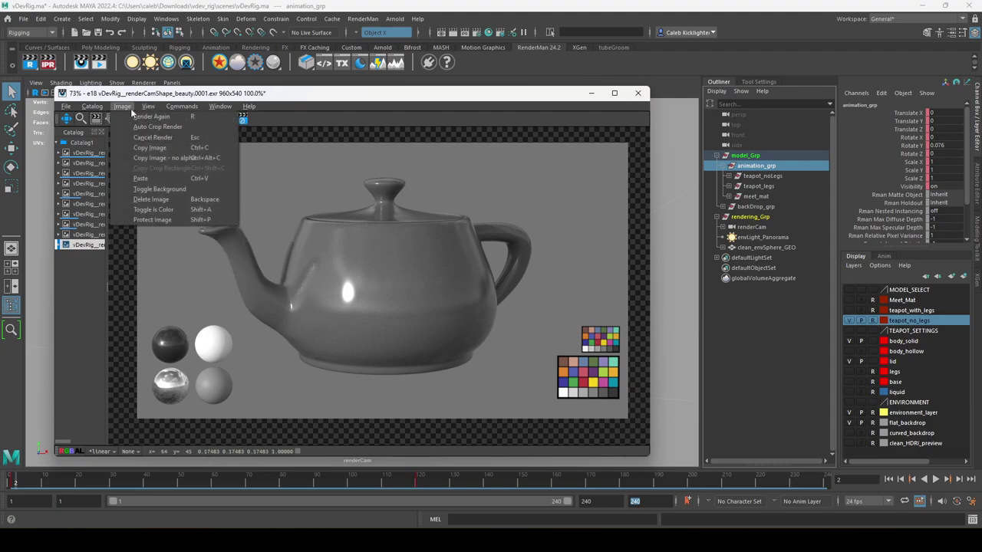
mouse_move(152, 109)
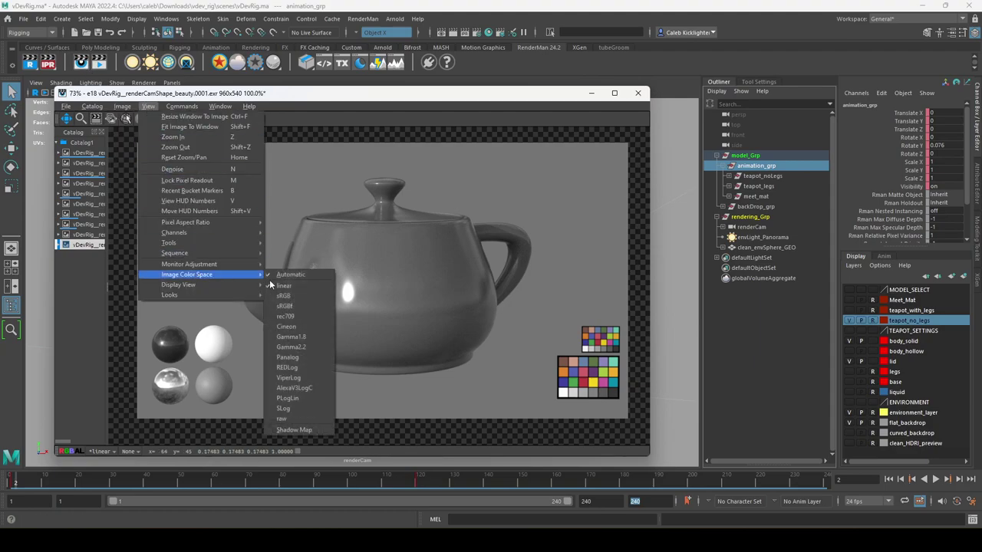
mouse_move(230, 284)
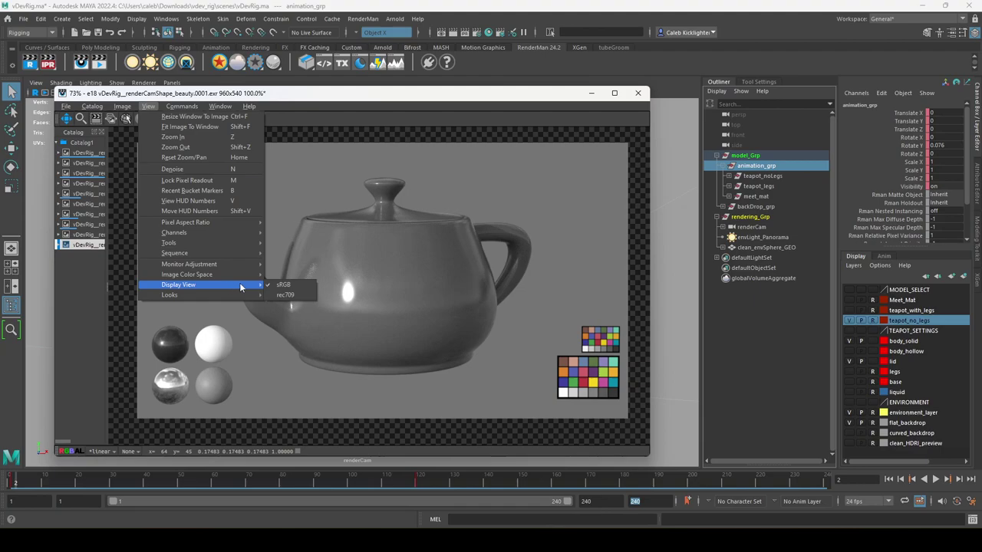
click(293, 295)
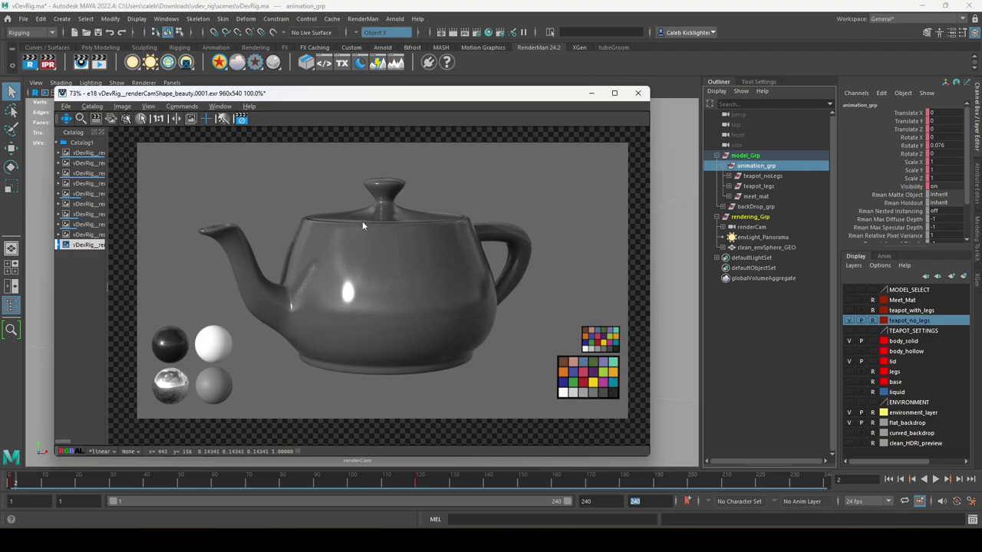
Step: Set the render window's display view back to sRGB
click(150, 108)
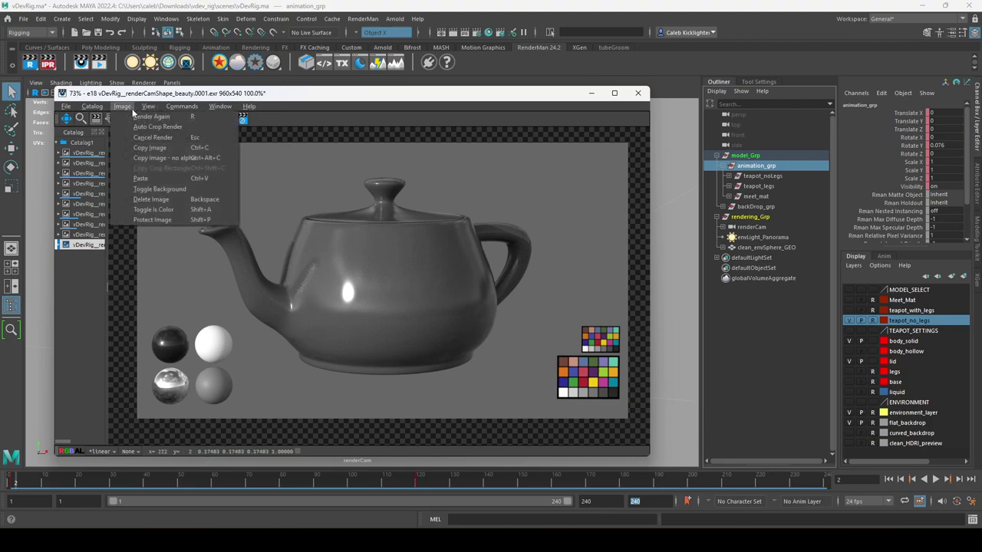
mouse_move(212, 286)
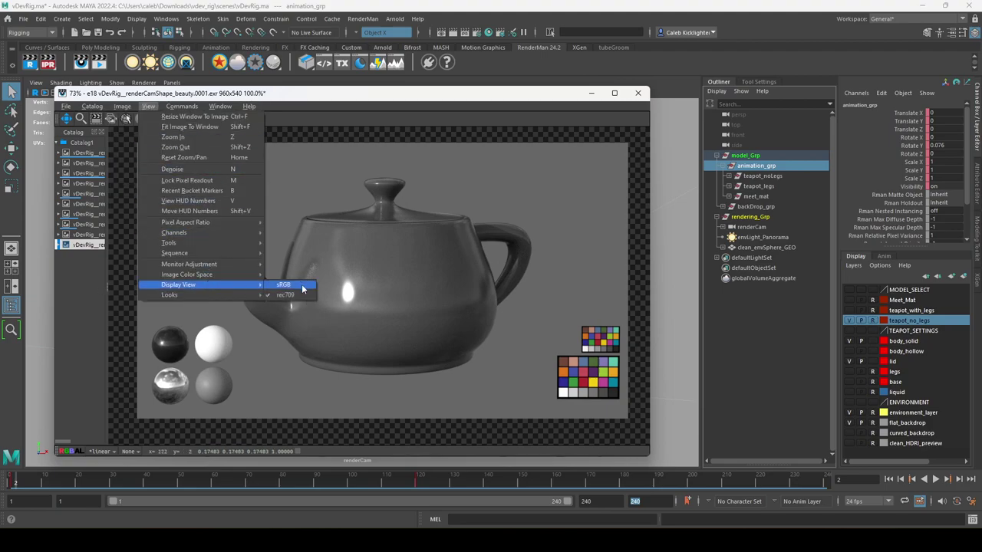
click(302, 287)
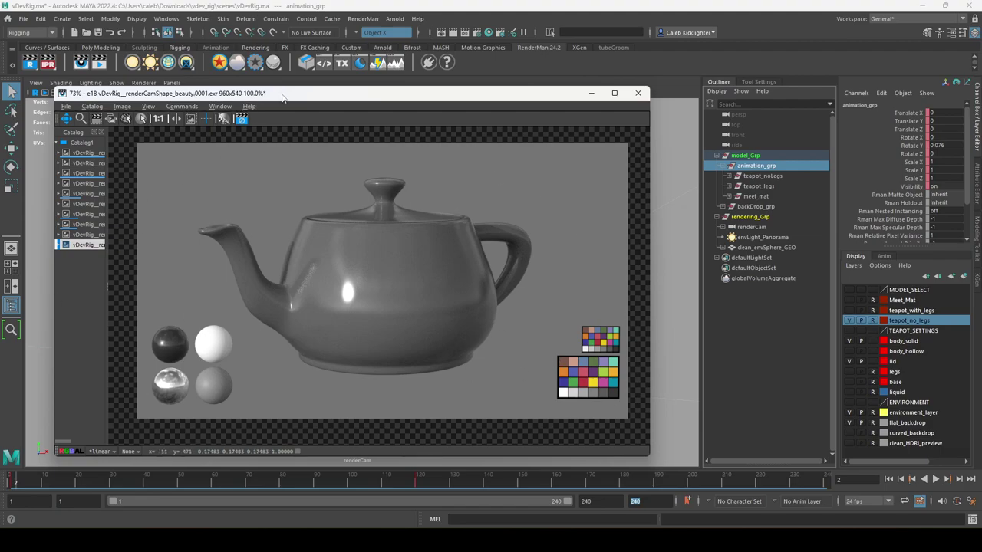
drag(284, 98, 317, 114)
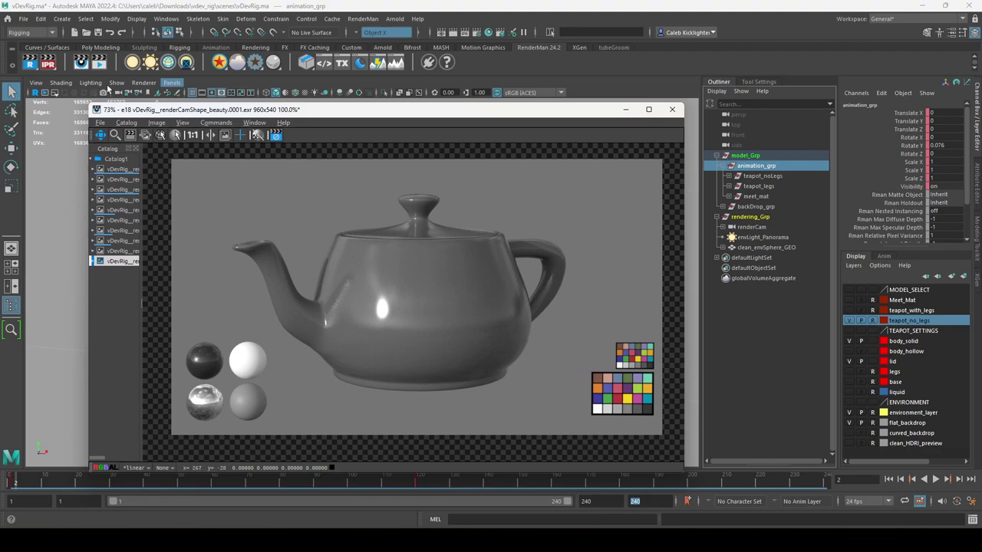
click(100, 124)
click(121, 154)
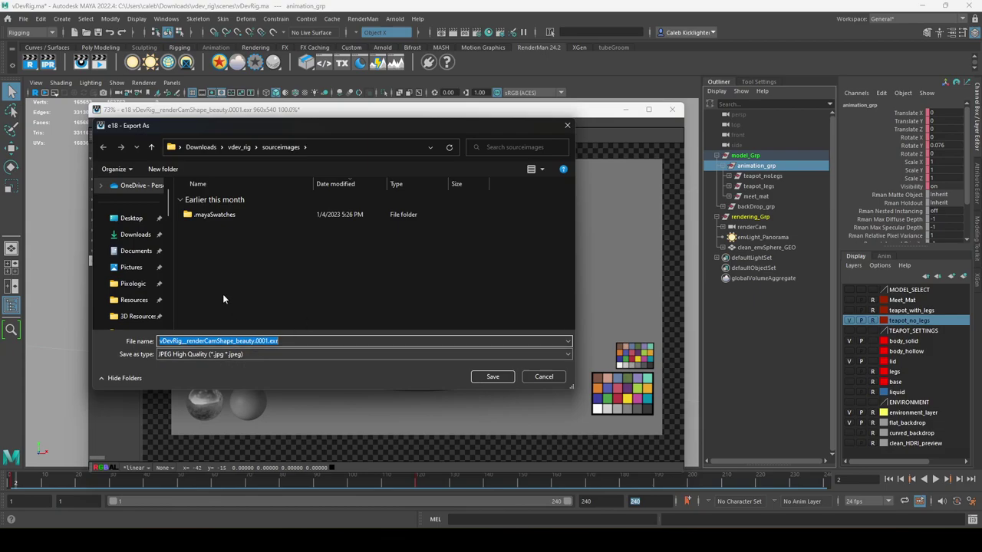
click(135, 234)
click(255, 354)
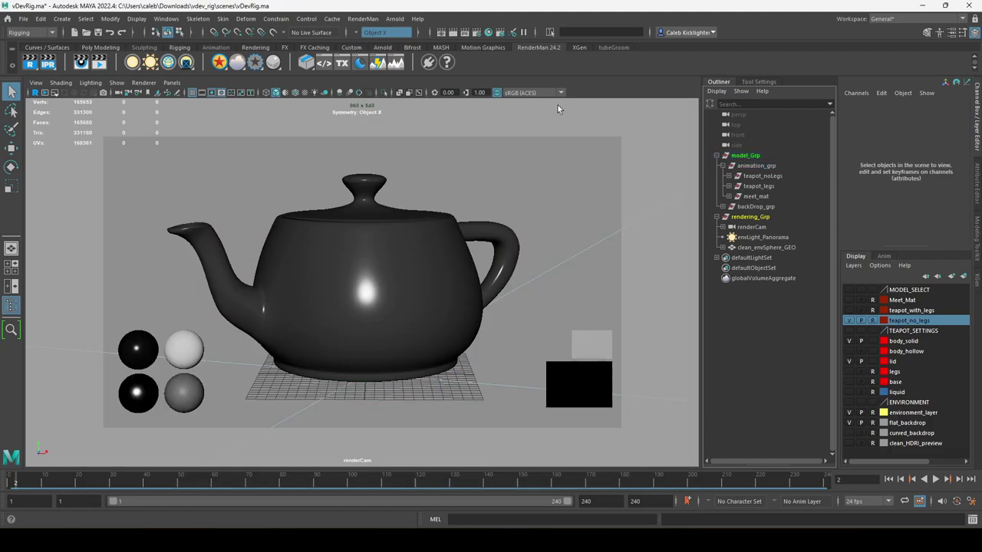
Step: Hide the flat_backdrop layer and open the envLight_Panorama dome light's attributes
click(851, 443)
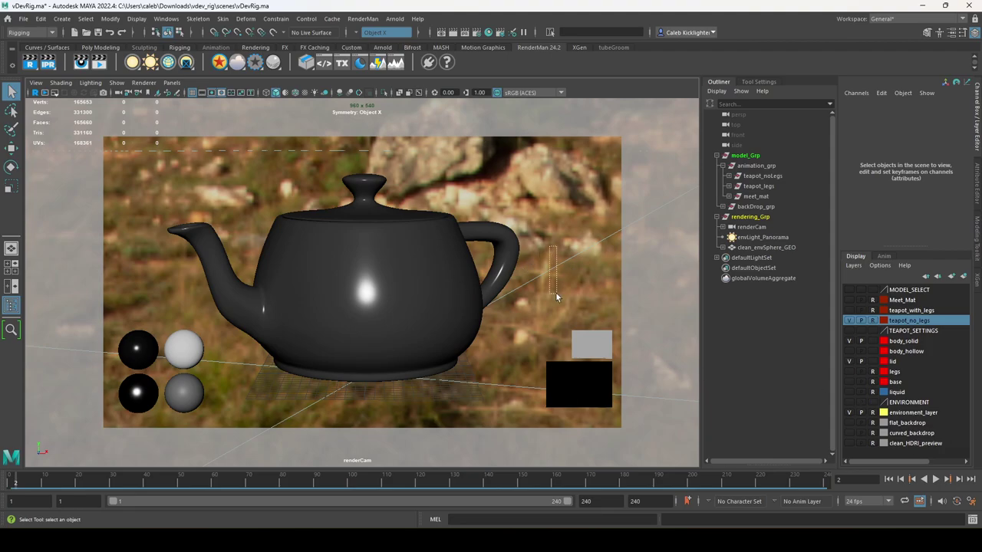
click(765, 241)
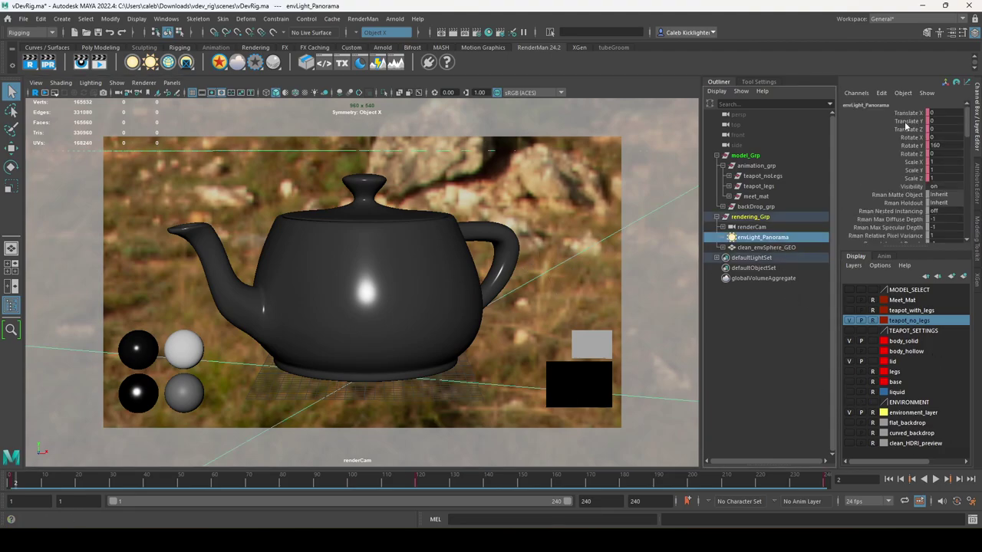
scroll(878, 230, down, 10)
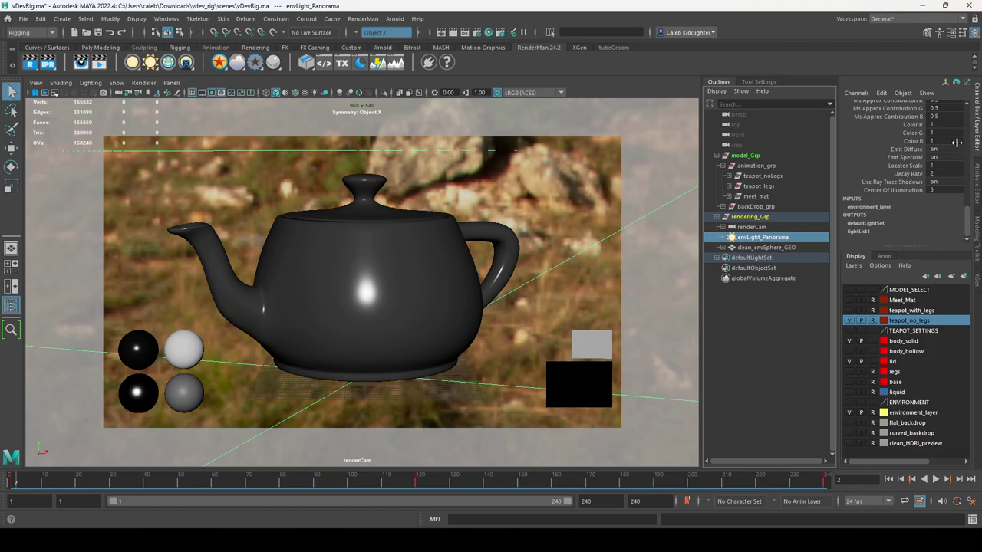
click(972, 179)
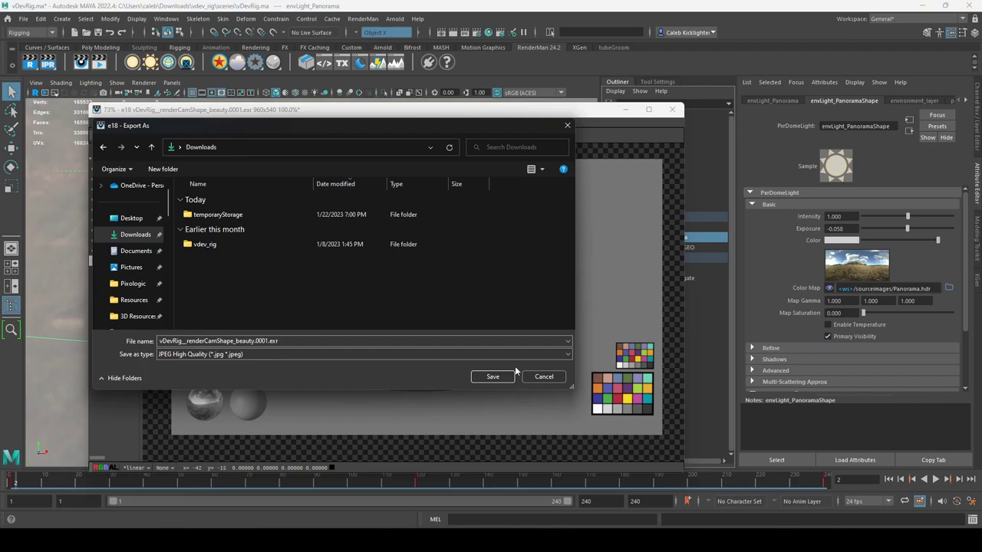
Step: Cancel the pending image export and start a new interactive render against the HDRI panorama
click(542, 380)
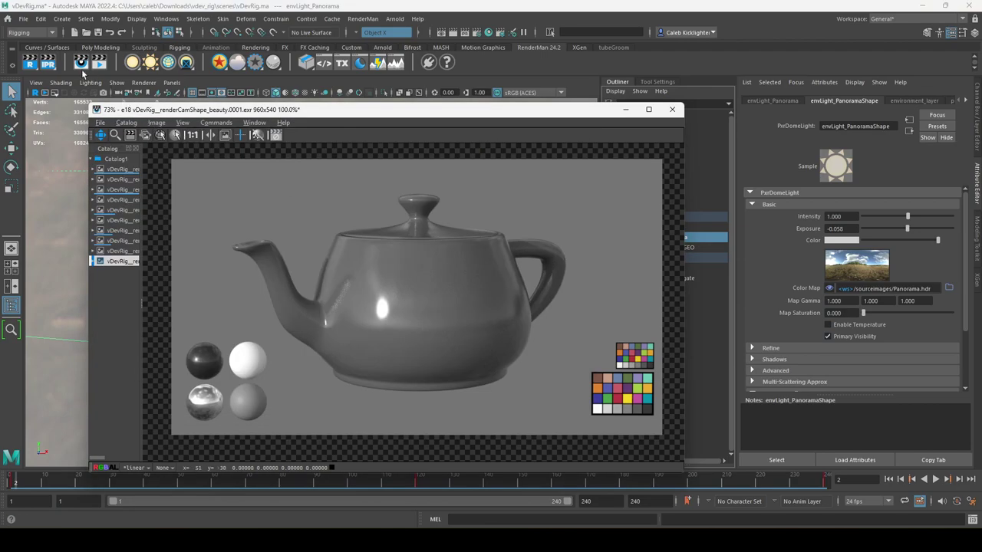
click(48, 62)
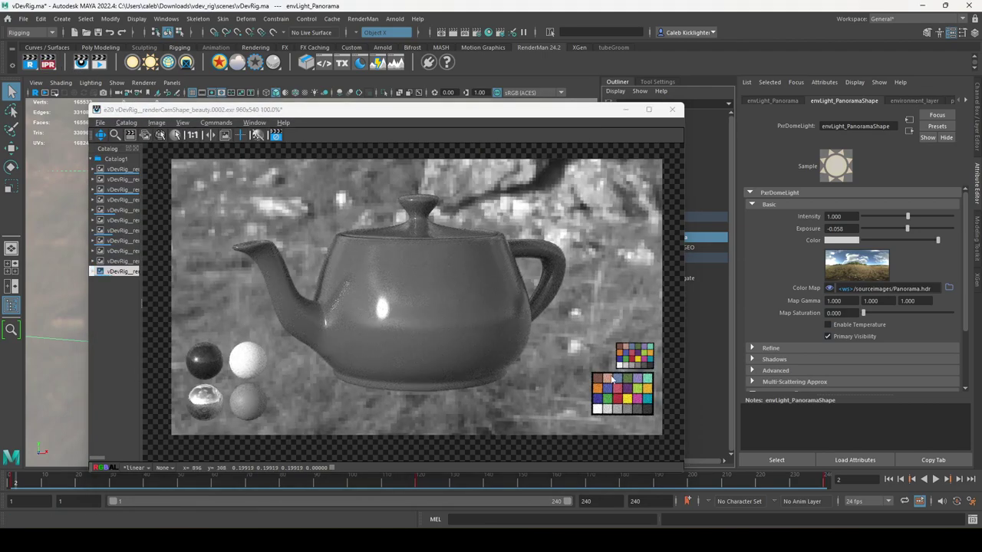
Step: Export the panorama-background render to the Downloads folder as a PNG named background
click(99, 123)
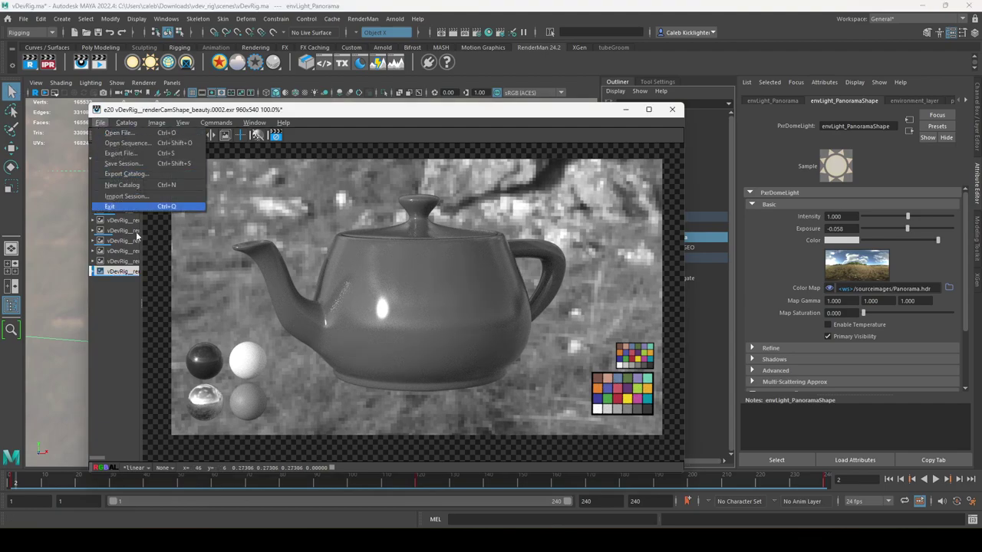
click(121, 152)
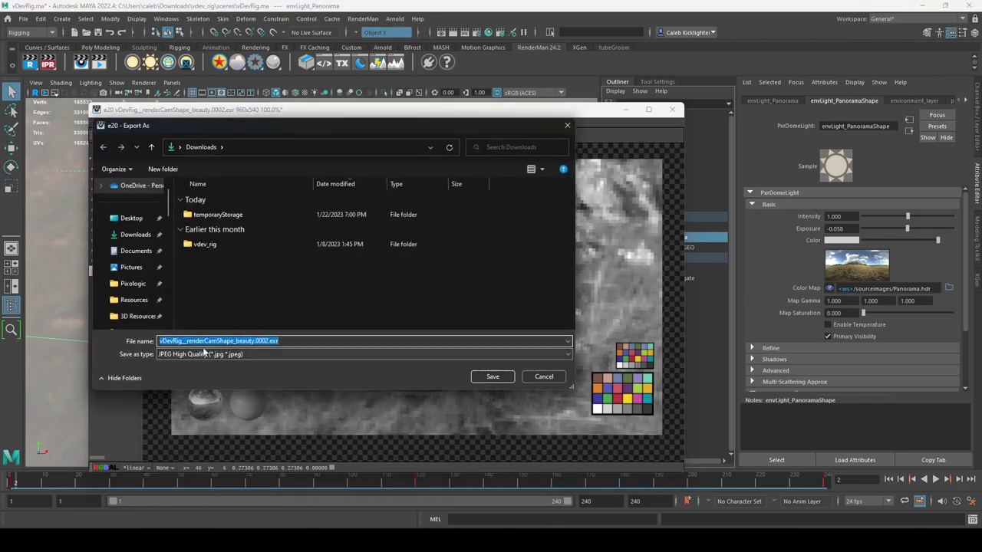
click(204, 353)
click(219, 427)
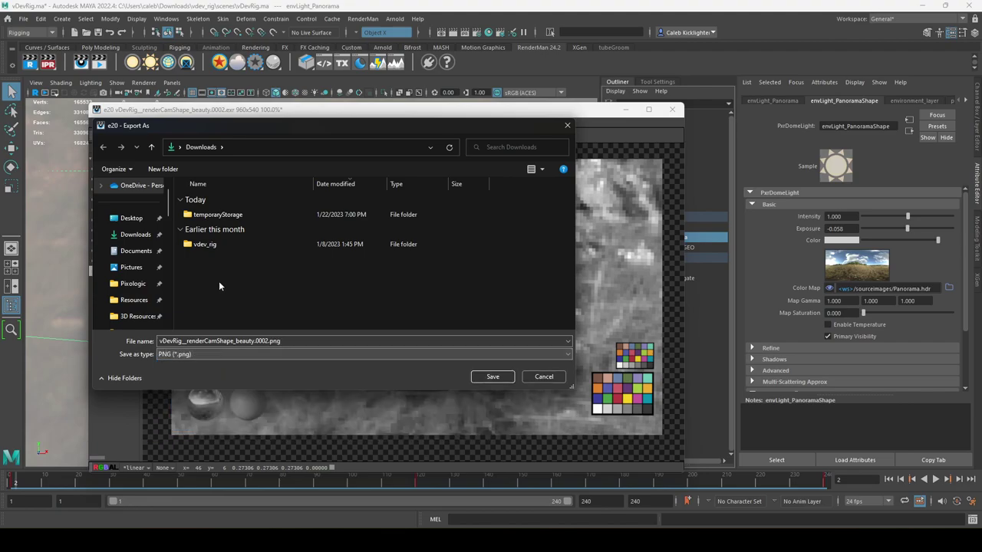
double_click(307, 341)
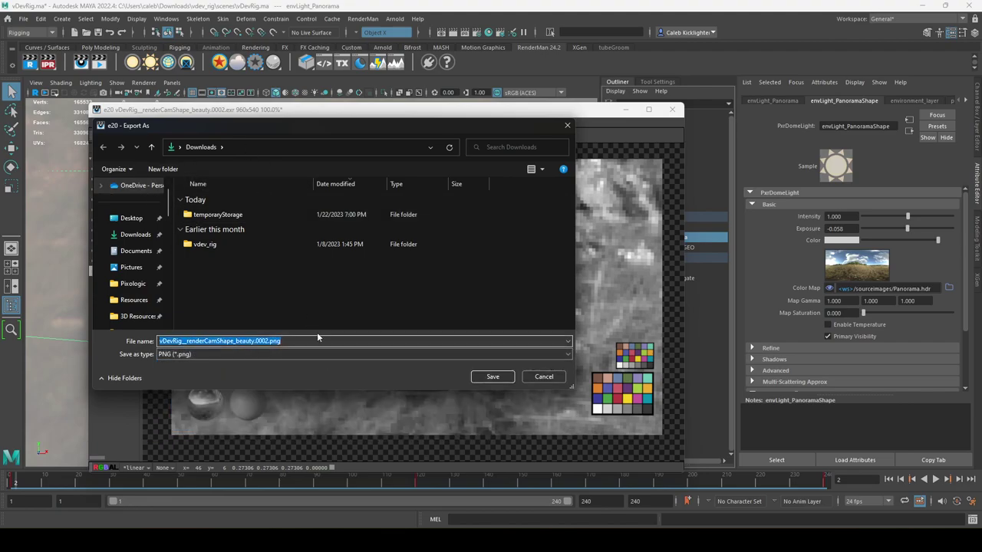
text(background)
key(Return)
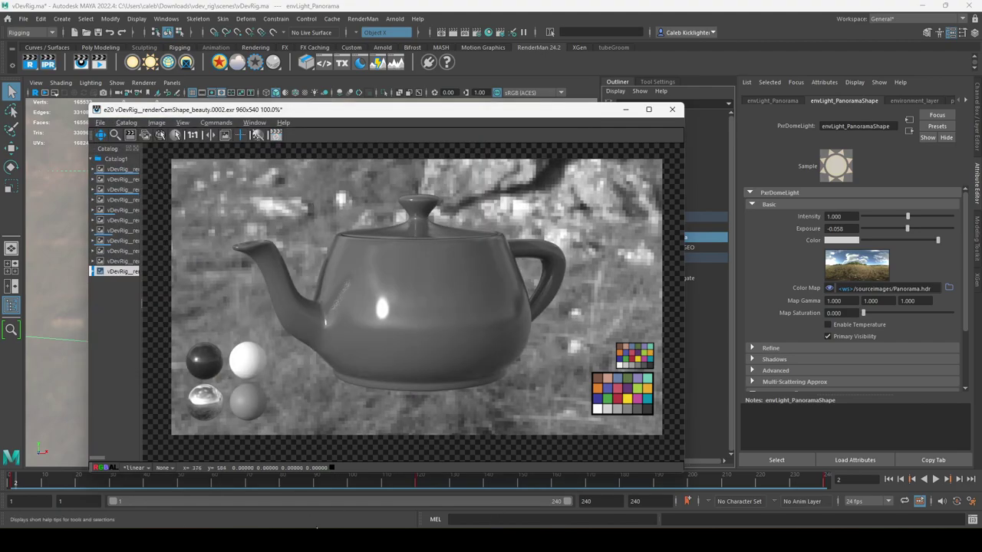
Step: Switch to File Explorer and open background.png from the Downloads folder to check its background
mouse_move(317, 538)
click(249, 487)
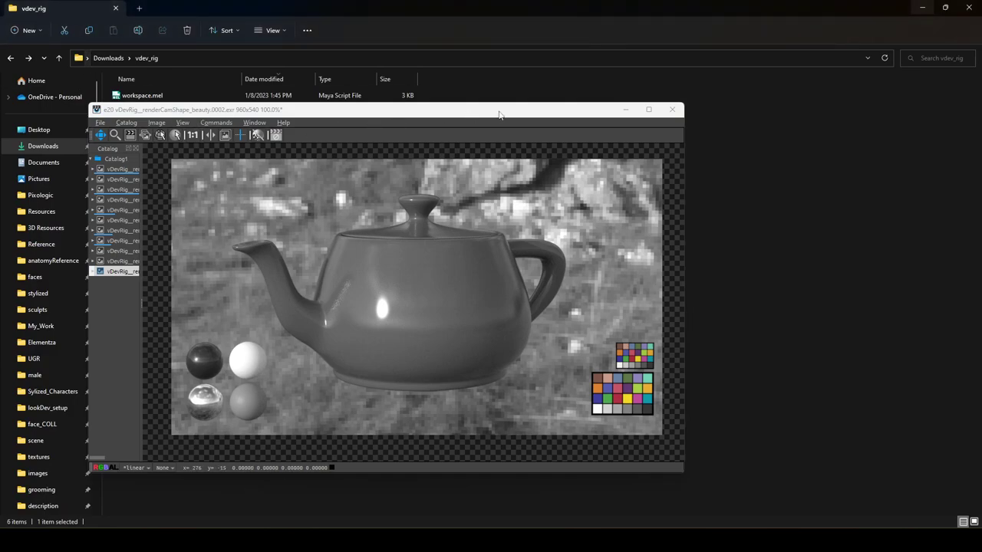
click(625, 109)
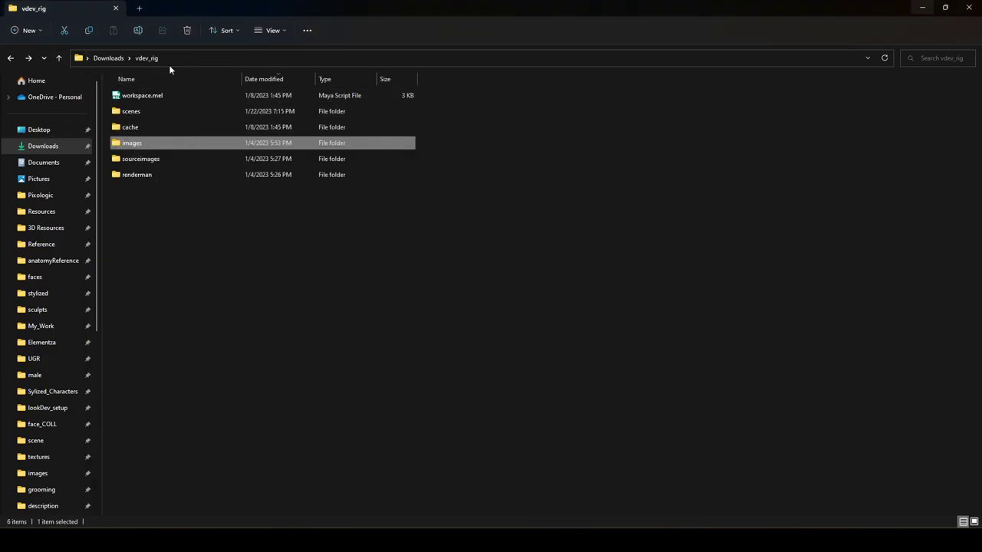
click(108, 58)
double_click(178, 98)
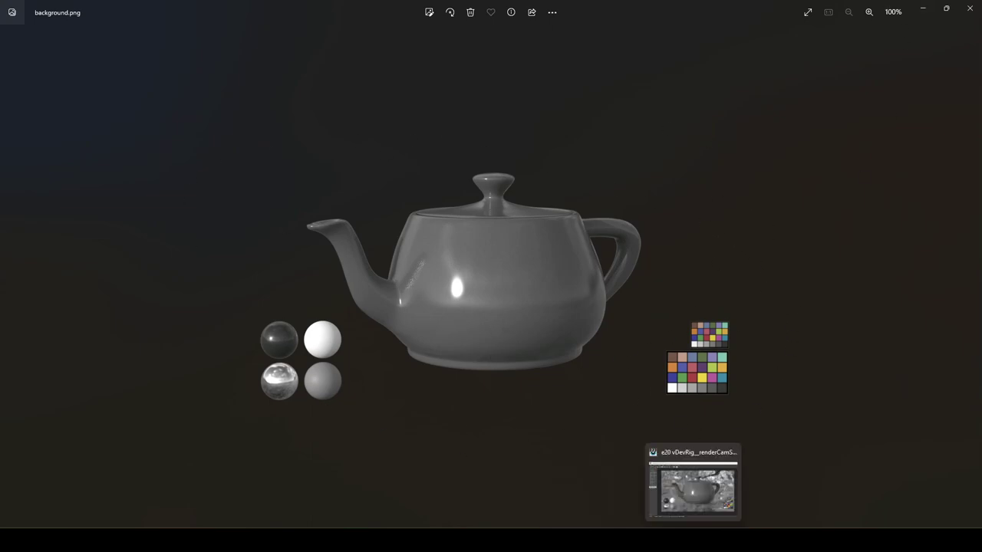
Step: Return to the render window and export the same render to Downloads as a JPEG High Quality file
mouse_move(716, 541)
click(550, 480)
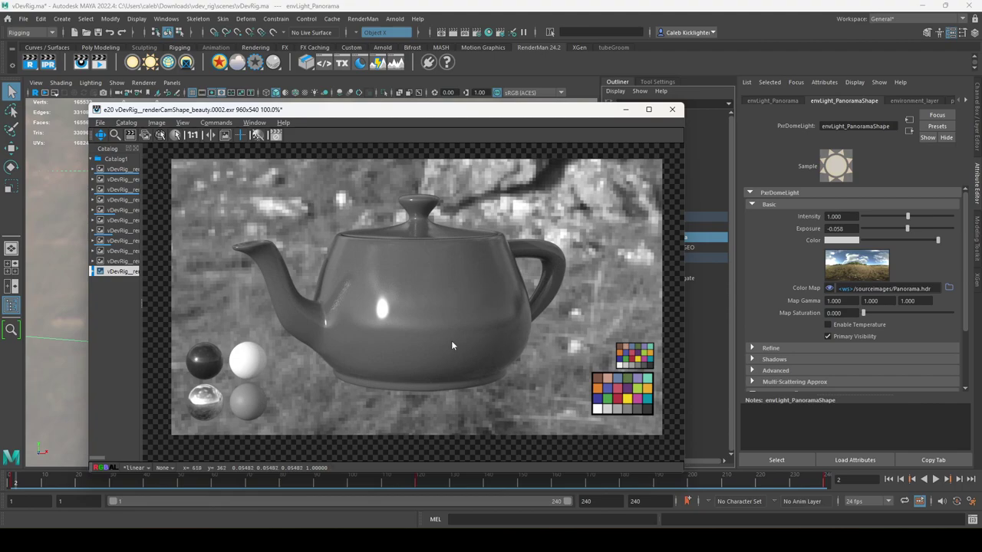
click(100, 122)
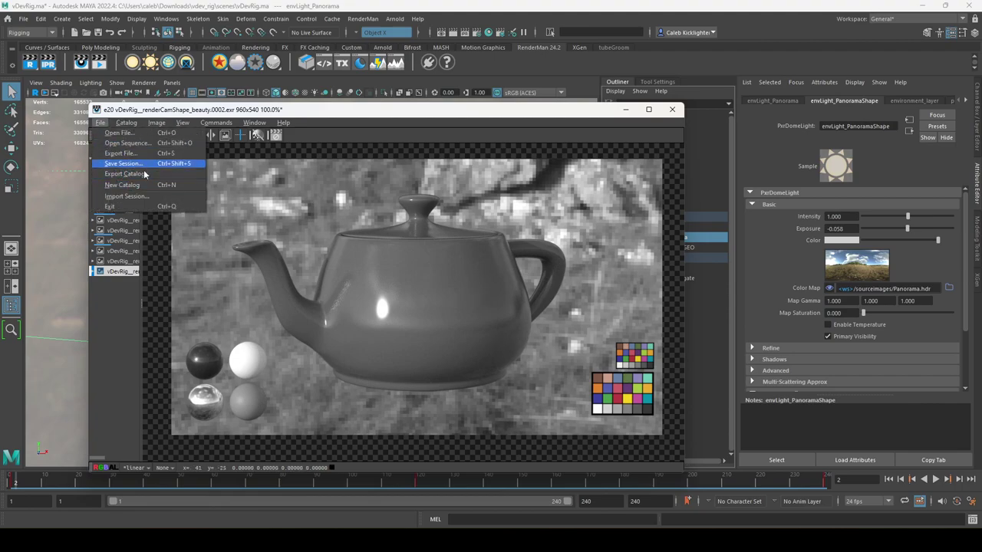
click(120, 152)
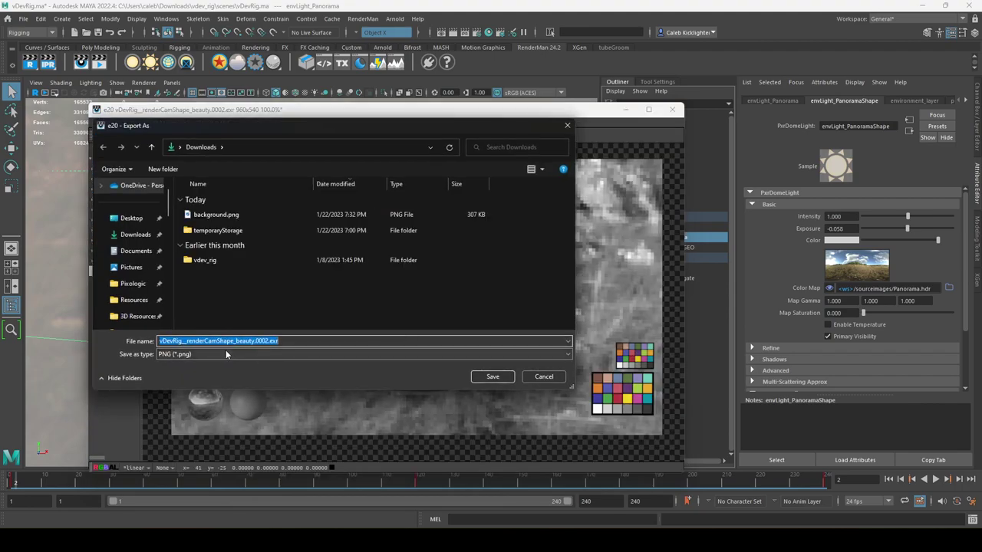
click(230, 355)
click(218, 427)
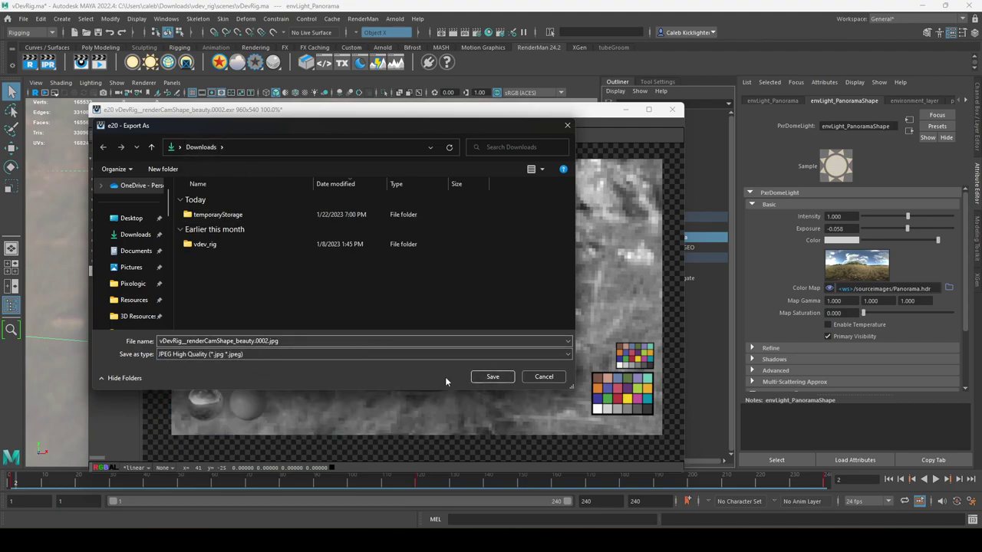
click(492, 377)
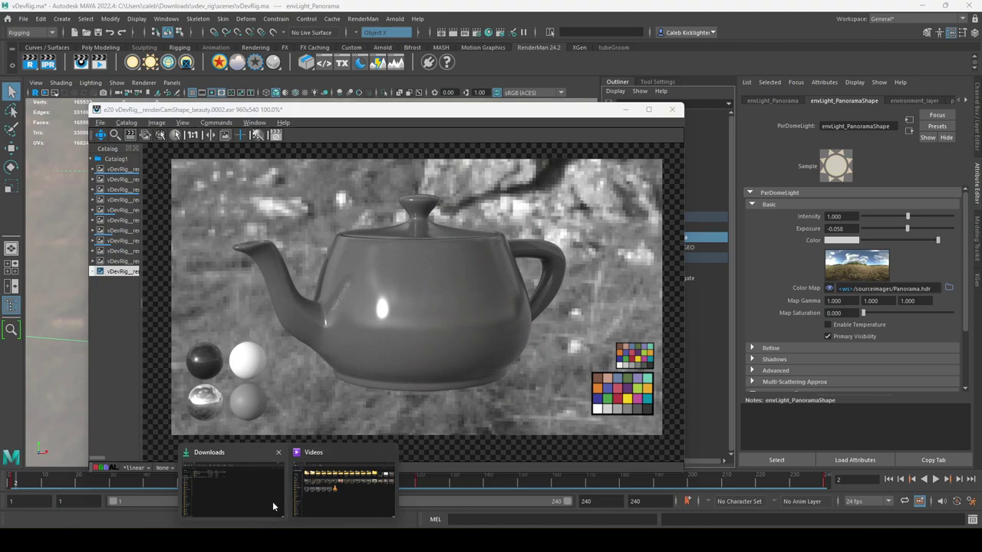
Step: Open the exported JPG in Downloads to compare it with background.png, and return to Maya
click(231, 487)
click(625, 110)
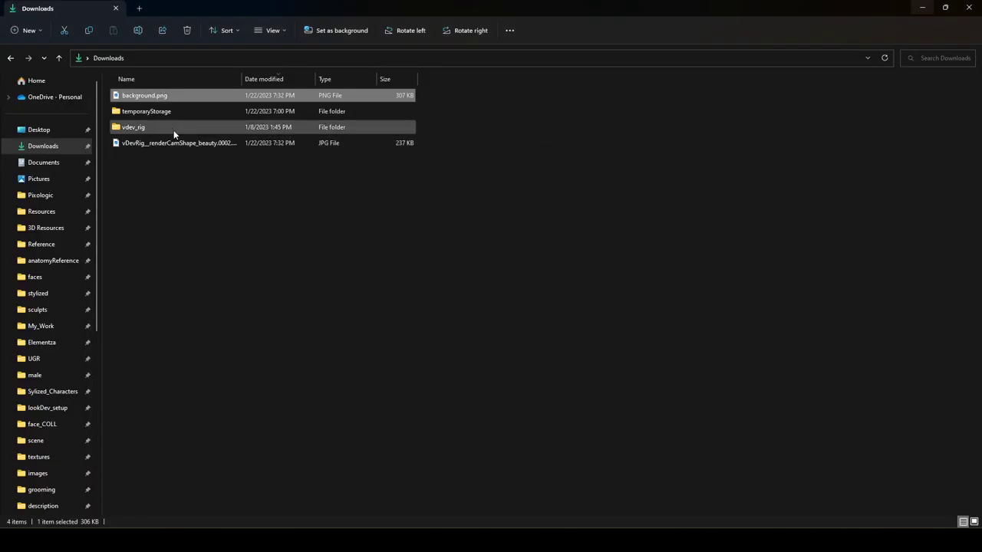
double_click(201, 143)
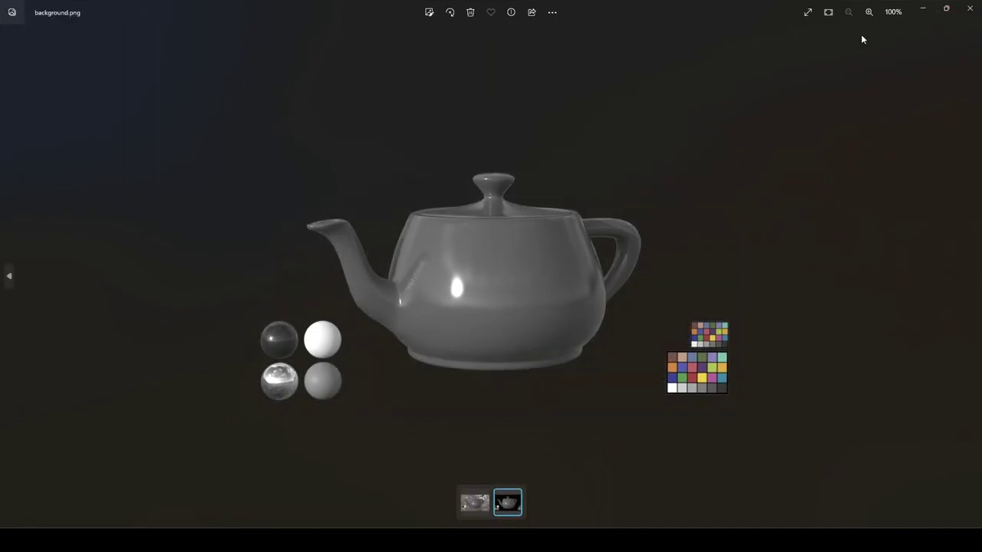
click(965, 8)
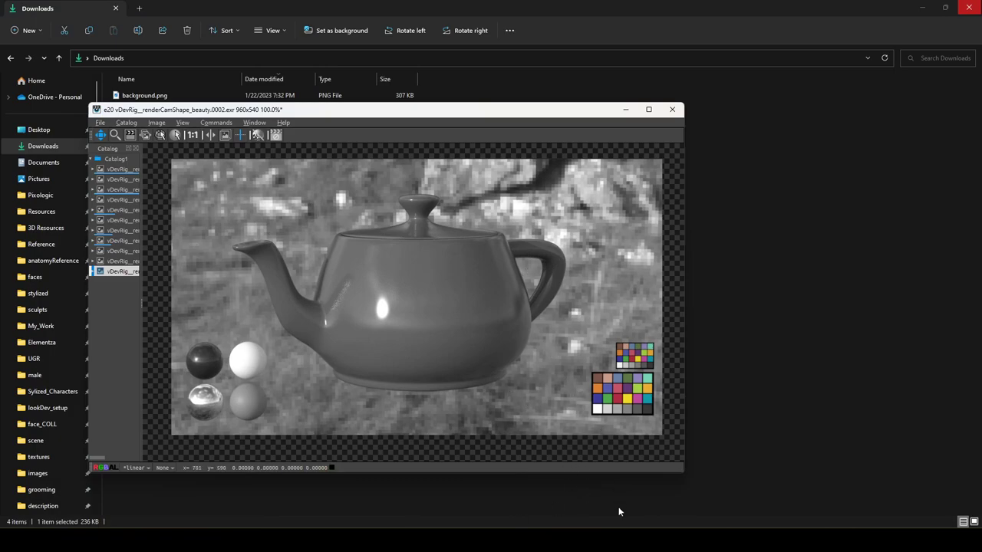
key(alt+Tab)
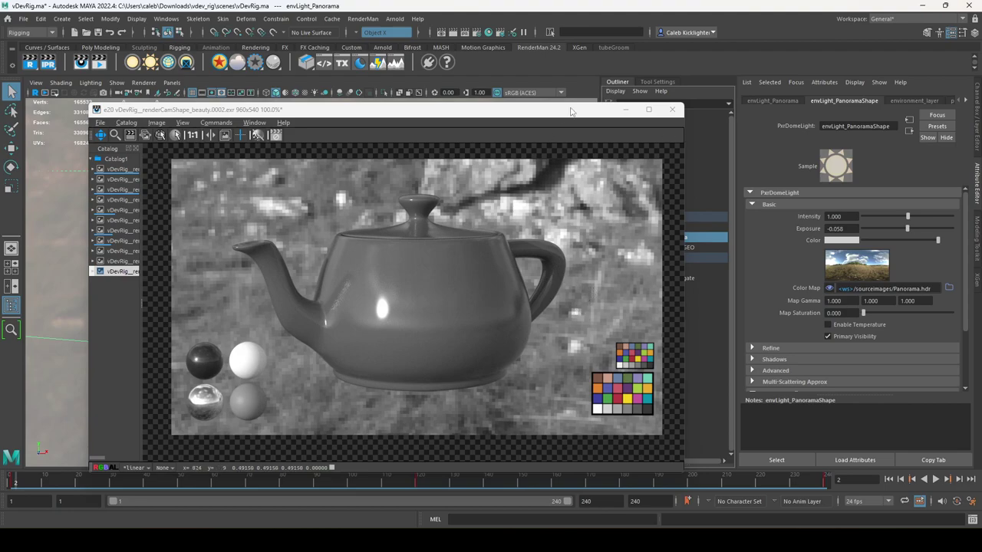
Step: Make the flat_backdrop layer visible and start a new interactive render
drag(571, 112, 488, 109)
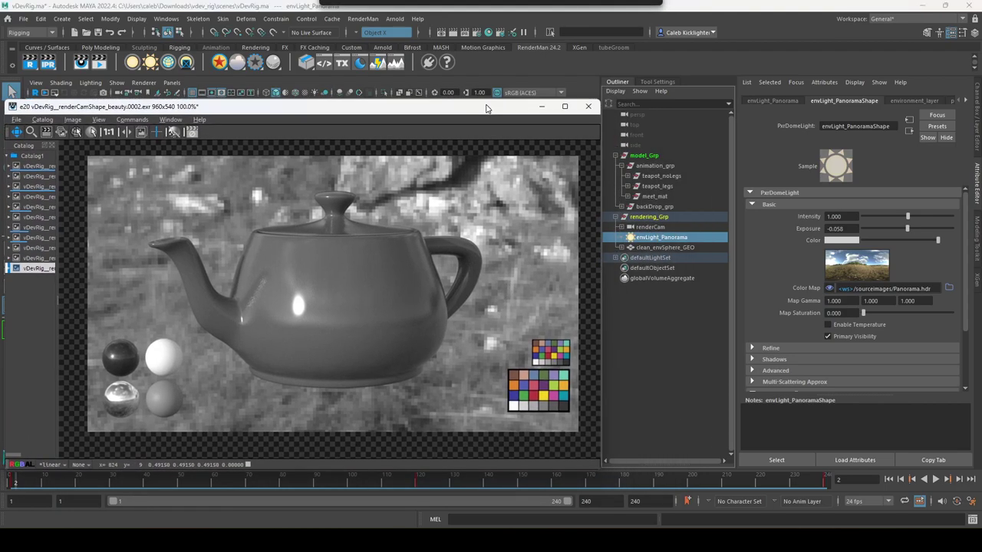
click(973, 135)
click(850, 422)
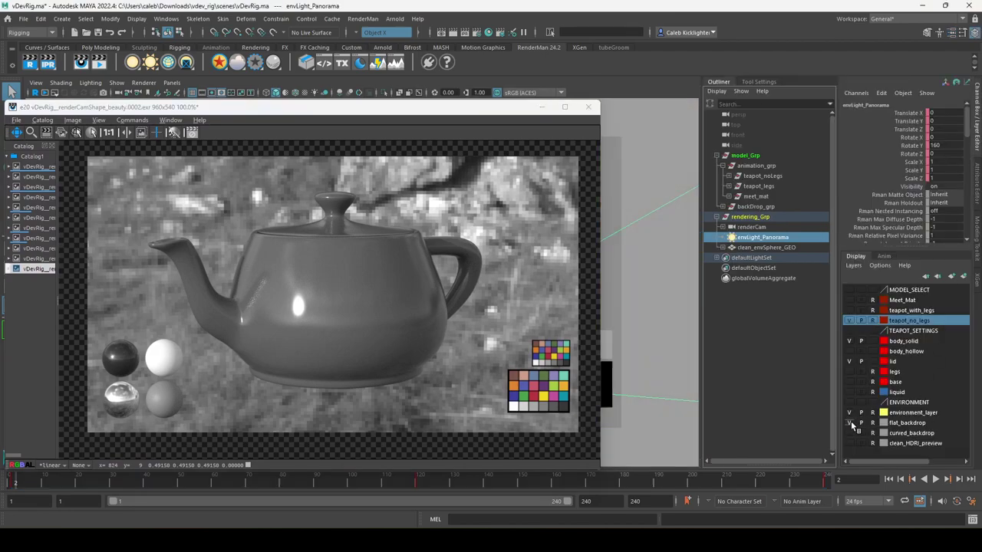
click(48, 62)
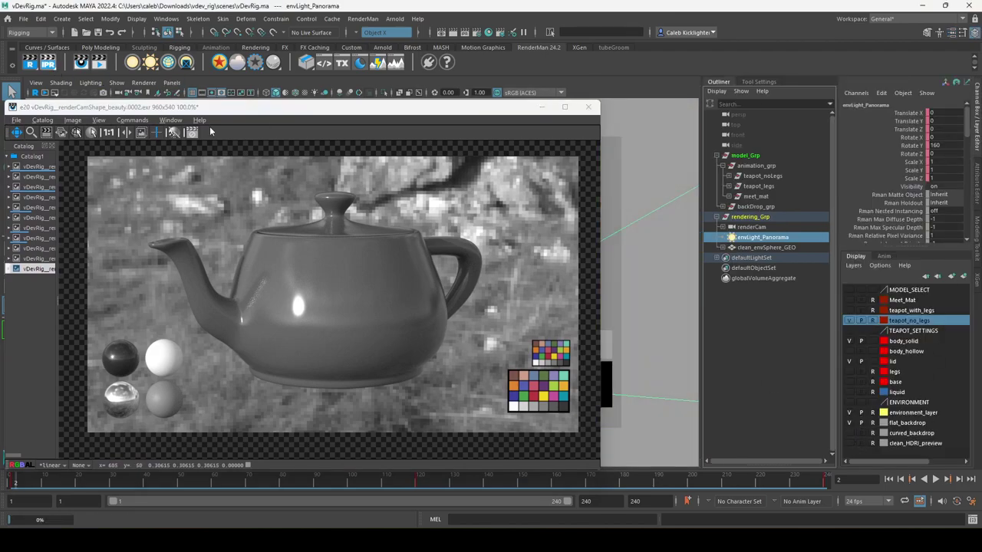
Step: Toggle the flat_backdrop, curved_backdrop and clean_HDRI_preview layers to compare the backdrop options in the live render
click(849, 423)
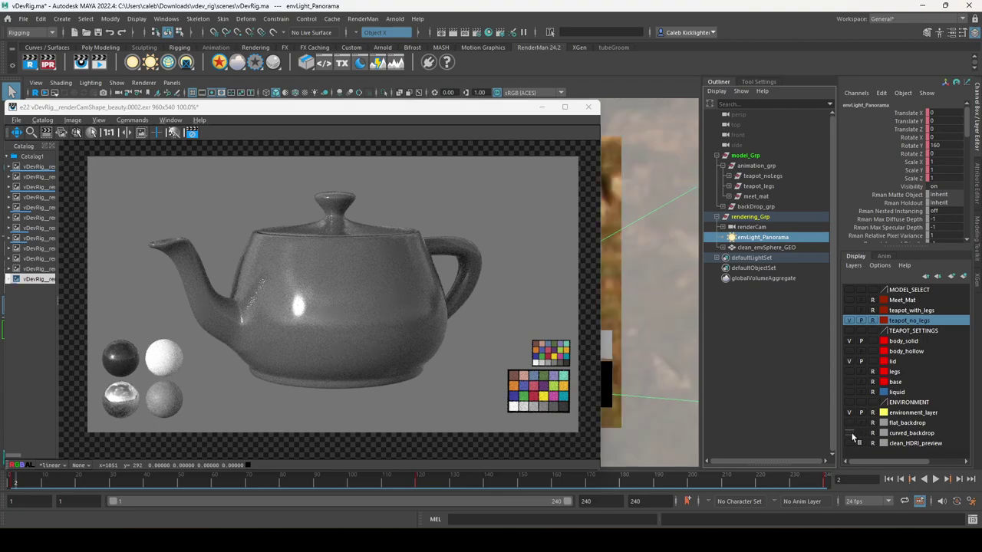
click(848, 433)
click(848, 433)
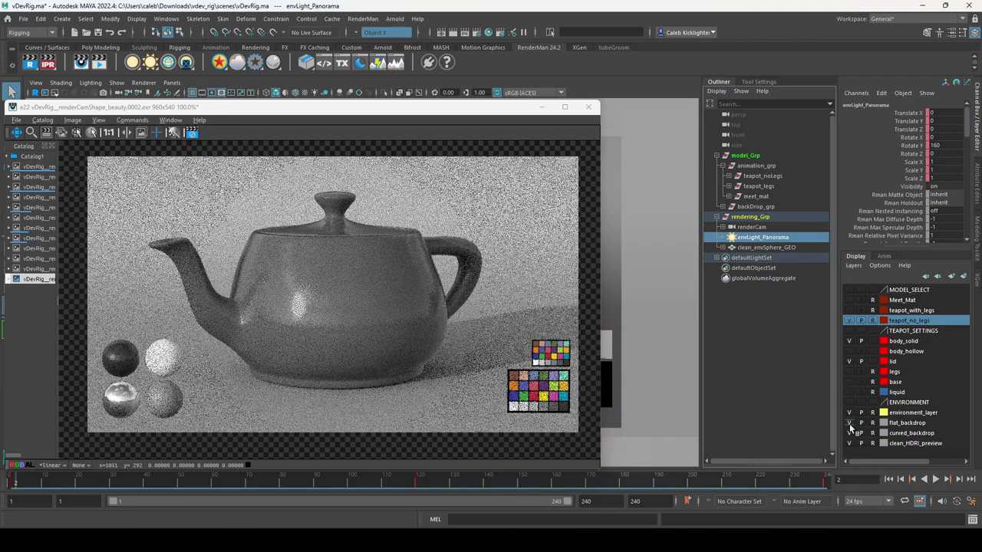
click(849, 444)
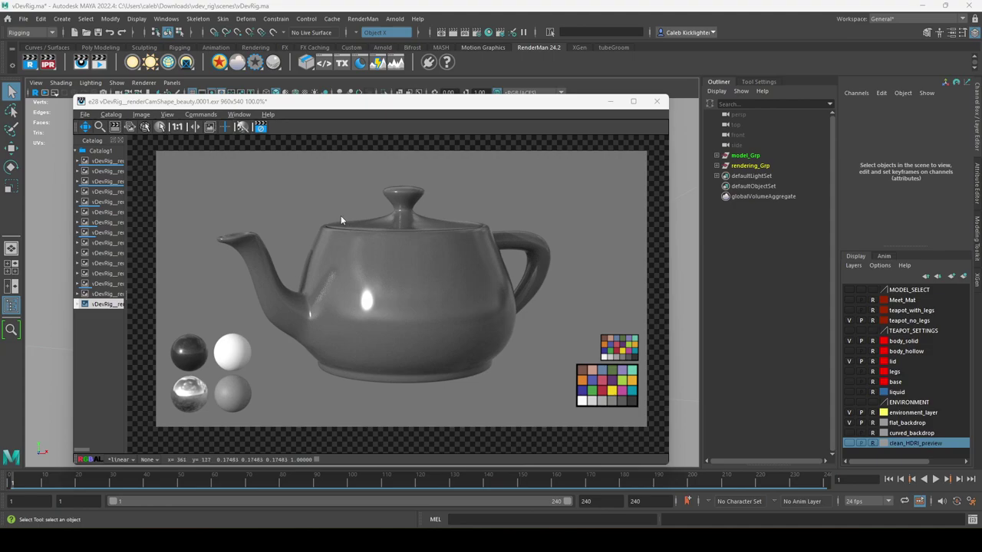
Step: Show the Inspector in the render window, and restore the Catalog view
key(ctrl+i)
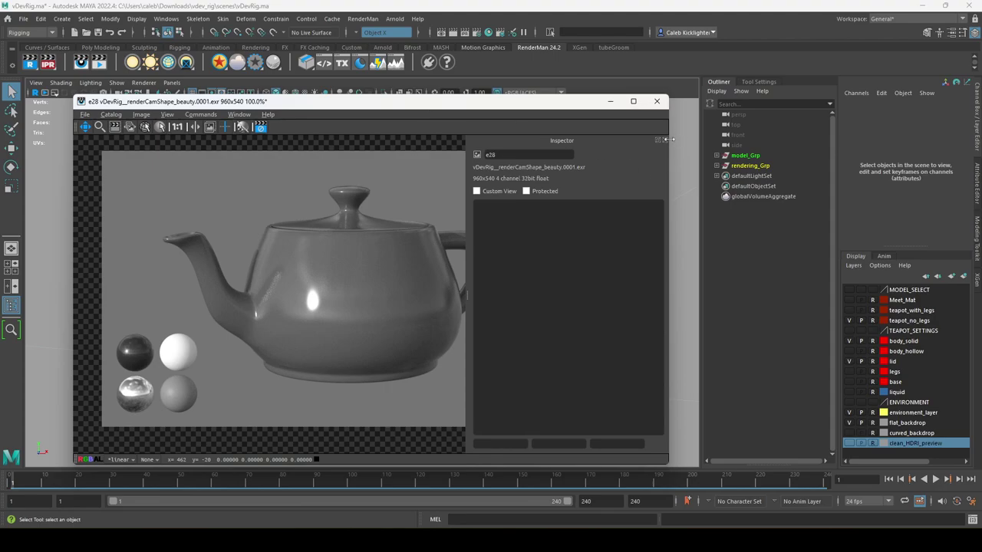
click(164, 117)
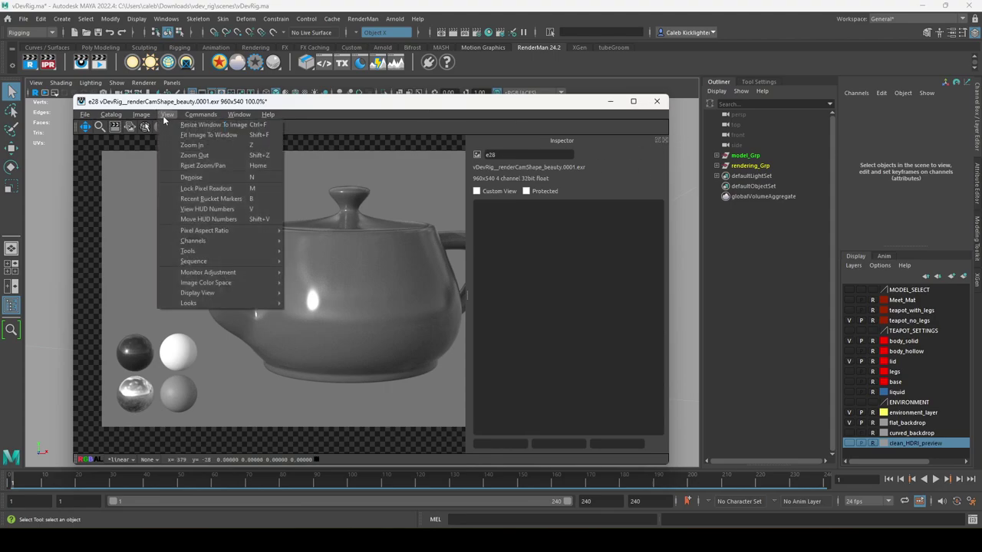
click(240, 126)
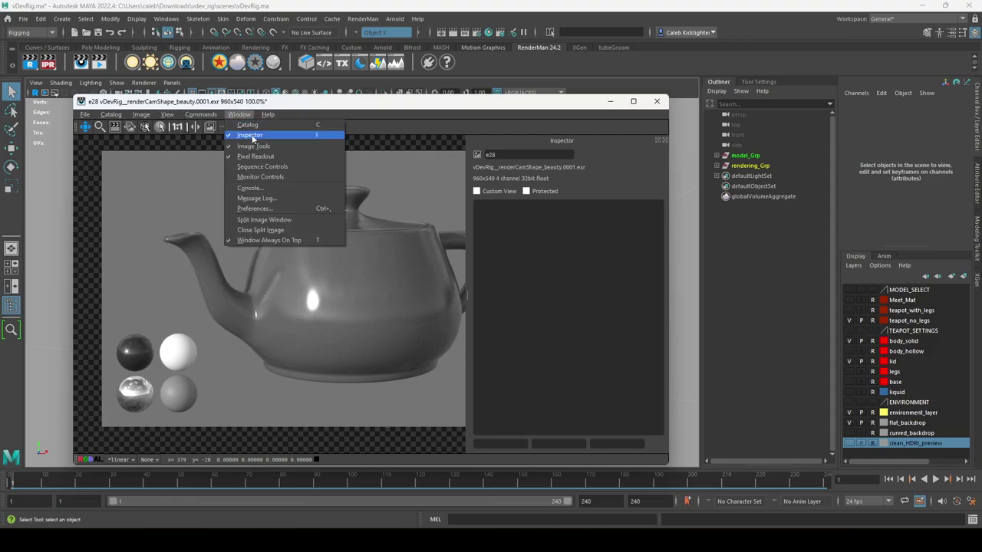
click(252, 136)
click(249, 128)
click(253, 129)
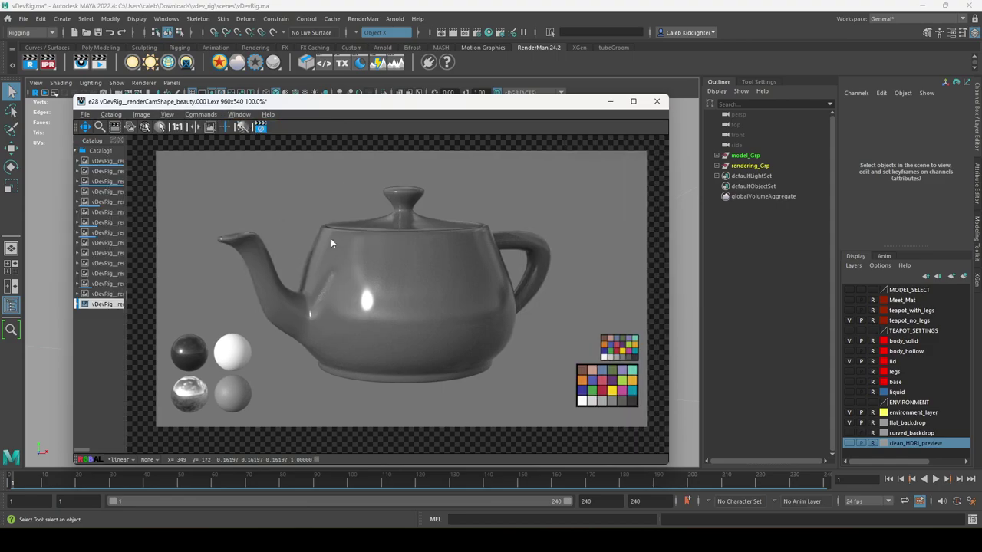
Step: Compare an earlier teapot render from the catalog with the latest one, and look over the render window's display options
click(103, 284)
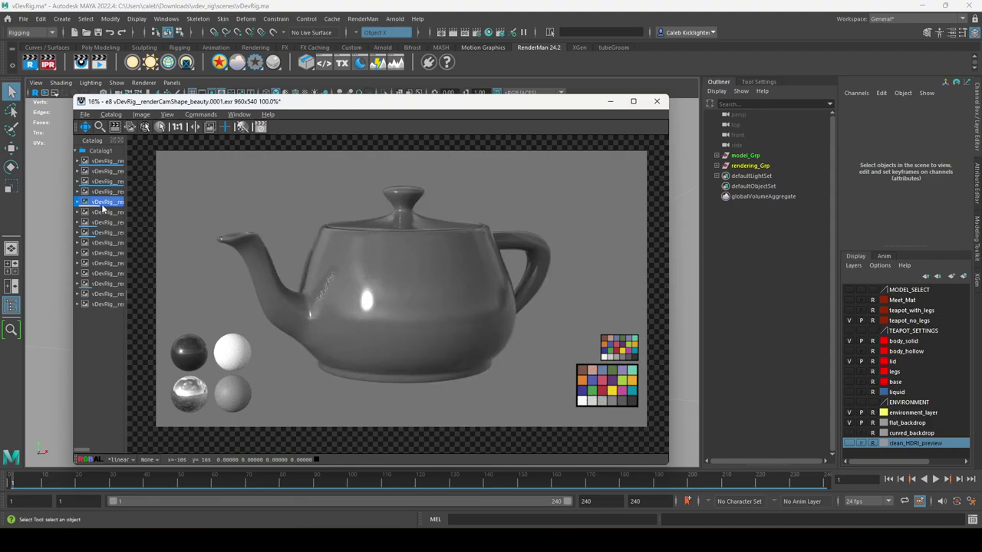
click(103, 304)
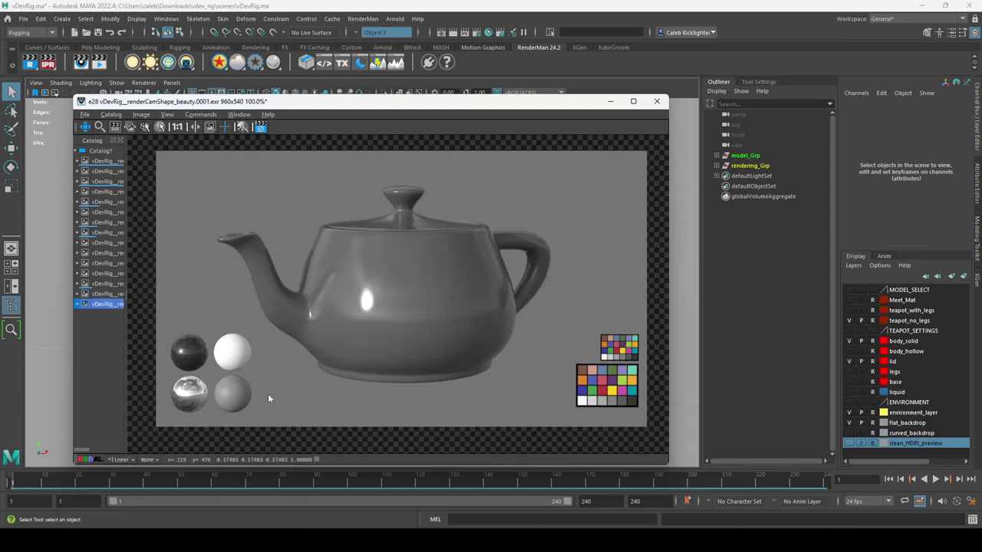
click(239, 114)
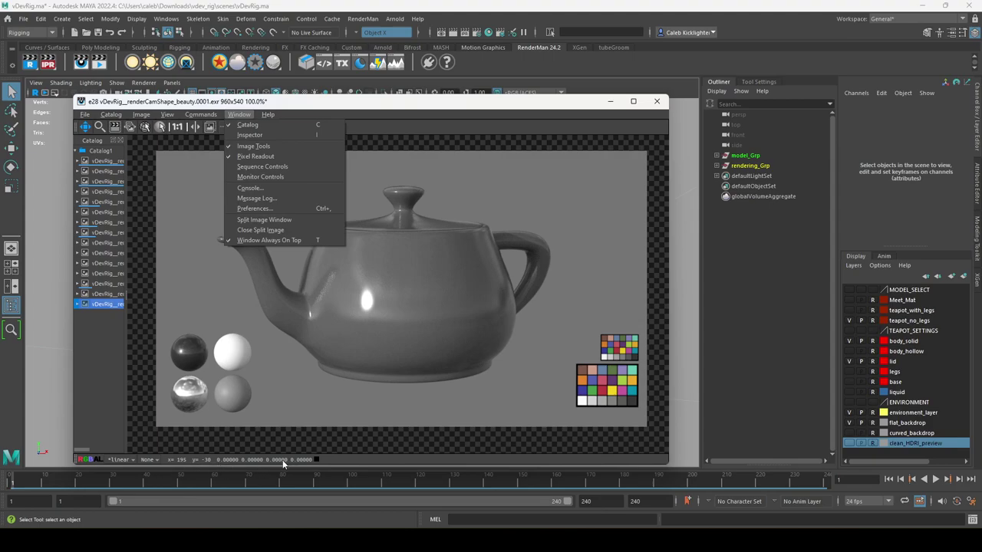
click(273, 290)
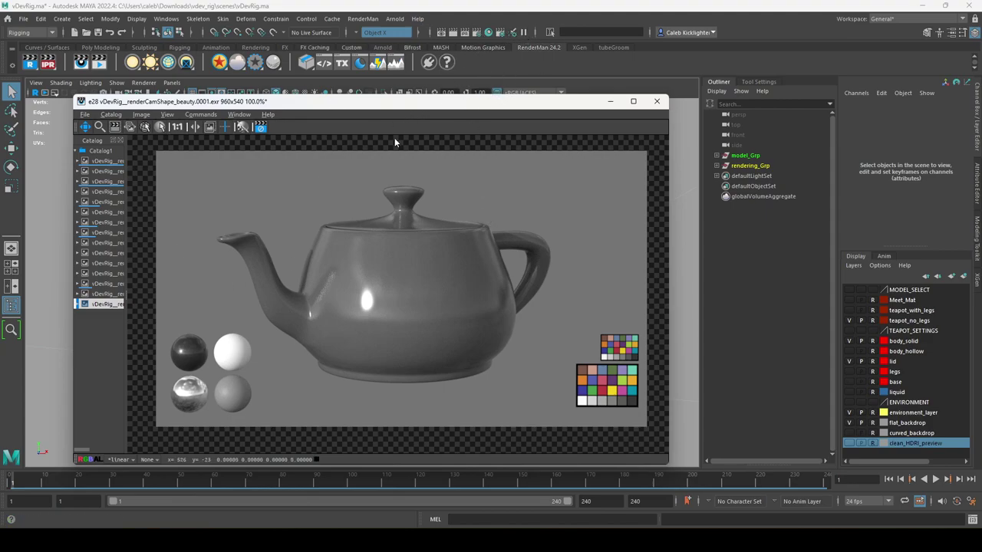
Step: Check the OpenColorIO configuration choices in the RenderMan features of the Render Settings, and close the settings
click(477, 33)
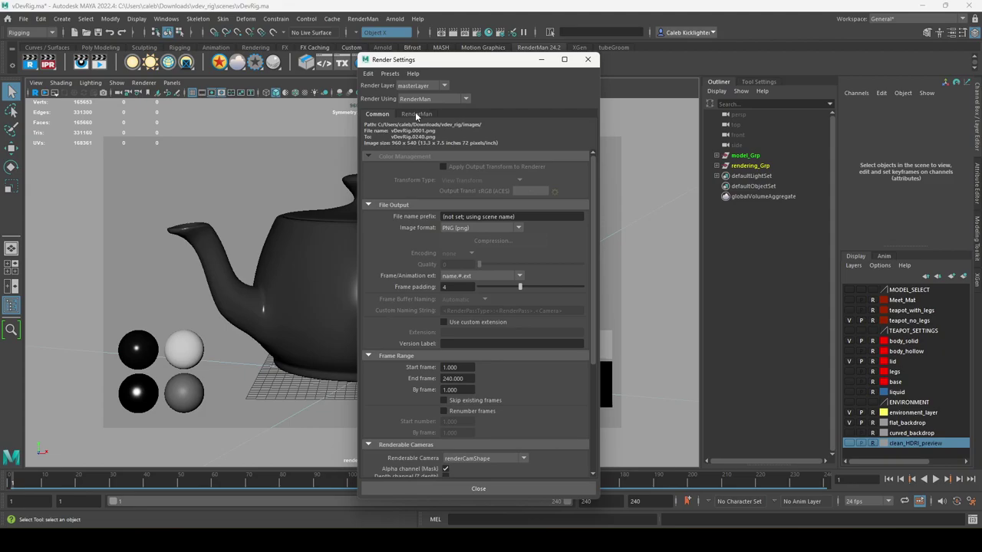
click(416, 114)
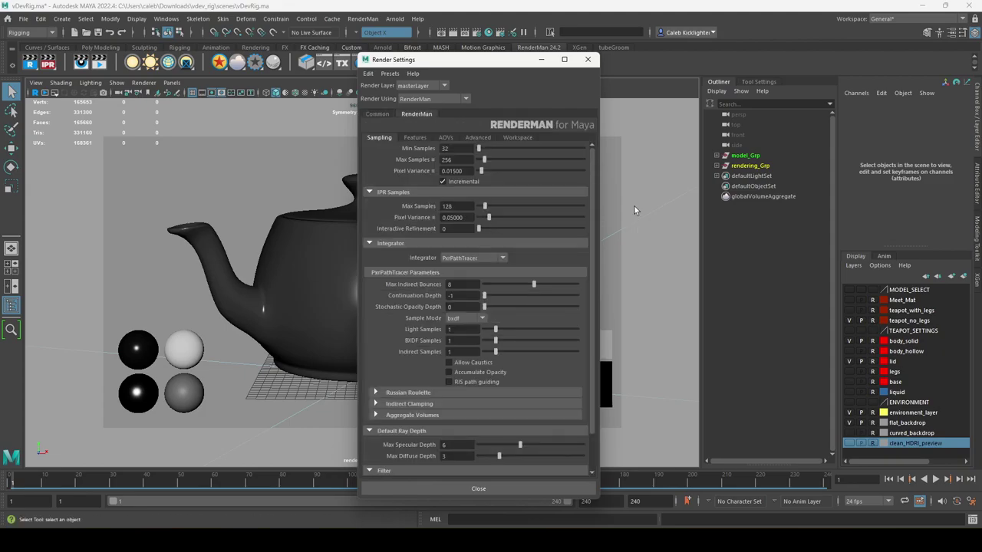
click(415, 138)
click(491, 279)
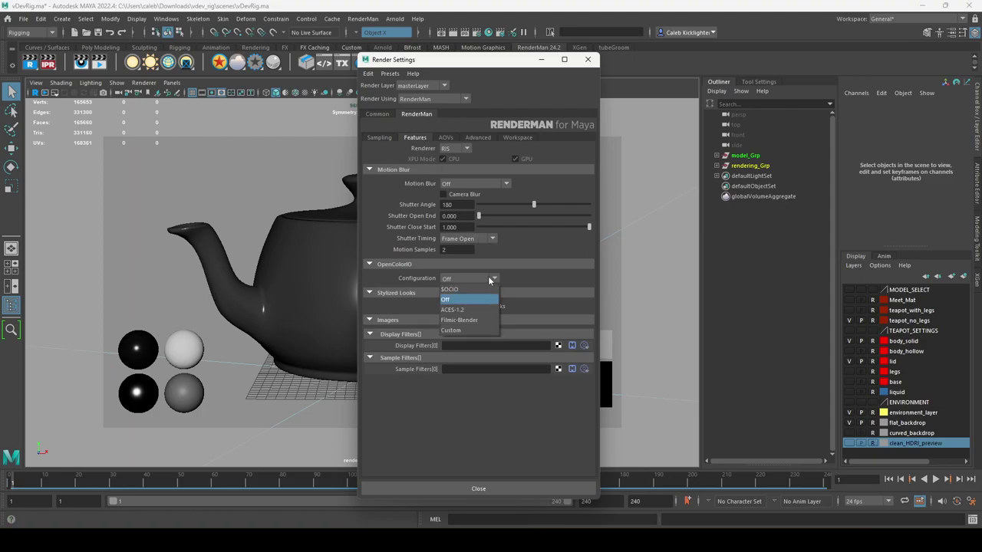
click(469, 310)
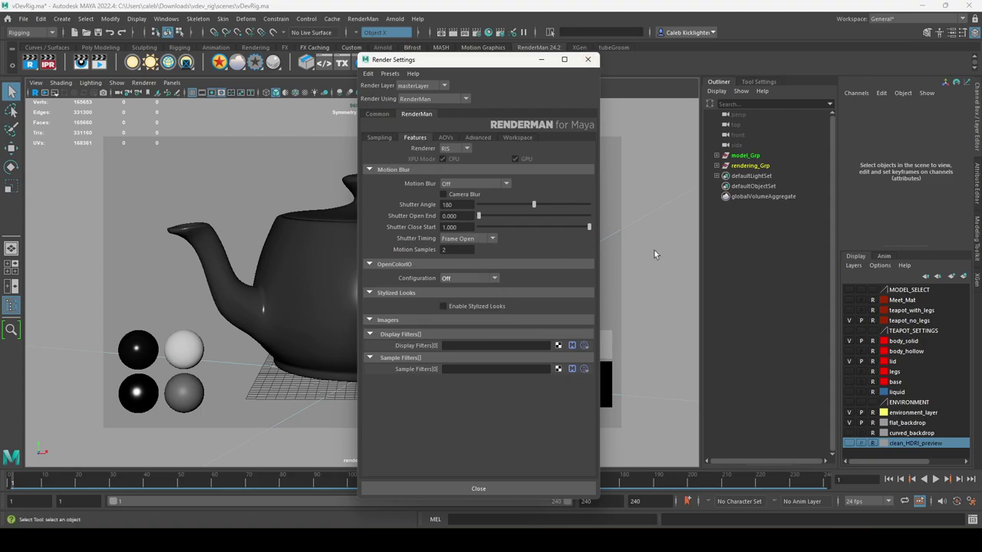
click(588, 59)
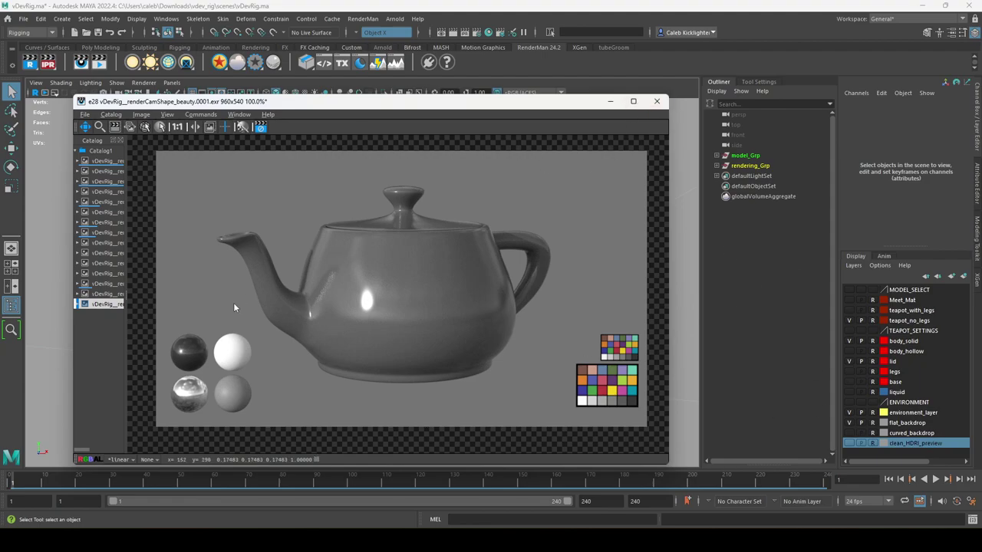
Step: Compare the rec709 and sRGB display views on the teapot render, ending with sRGB
click(166, 115)
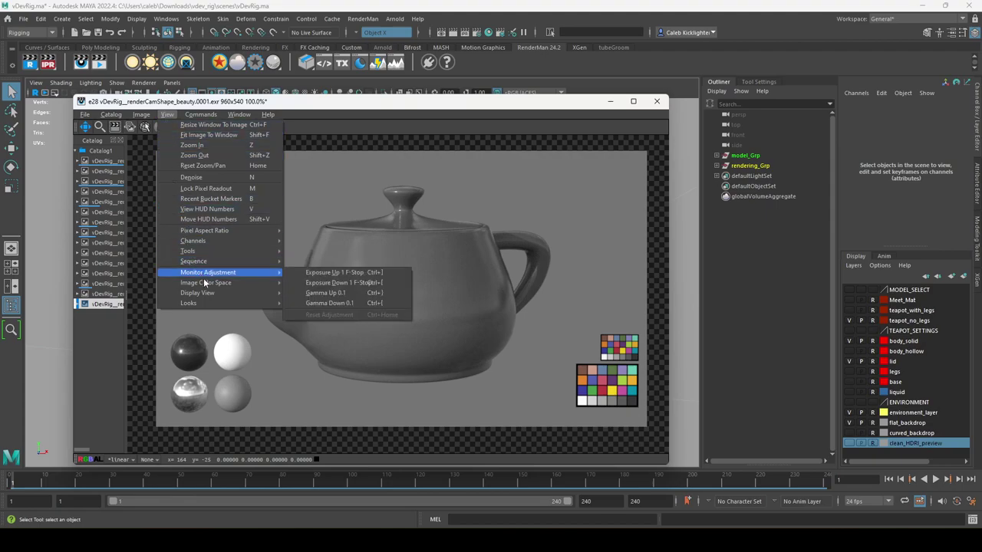
mouse_move(210, 287)
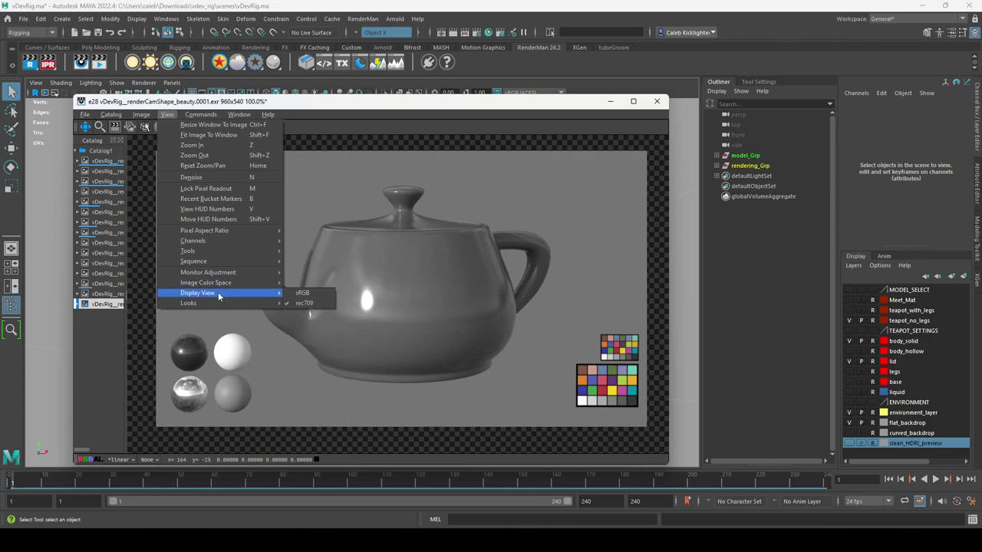
click(311, 296)
click(166, 114)
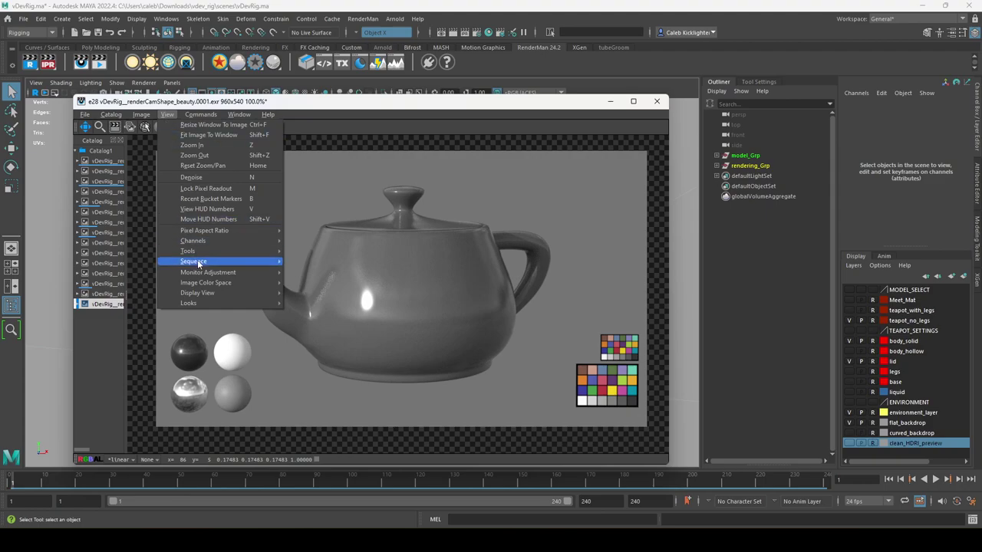
mouse_move(258, 294)
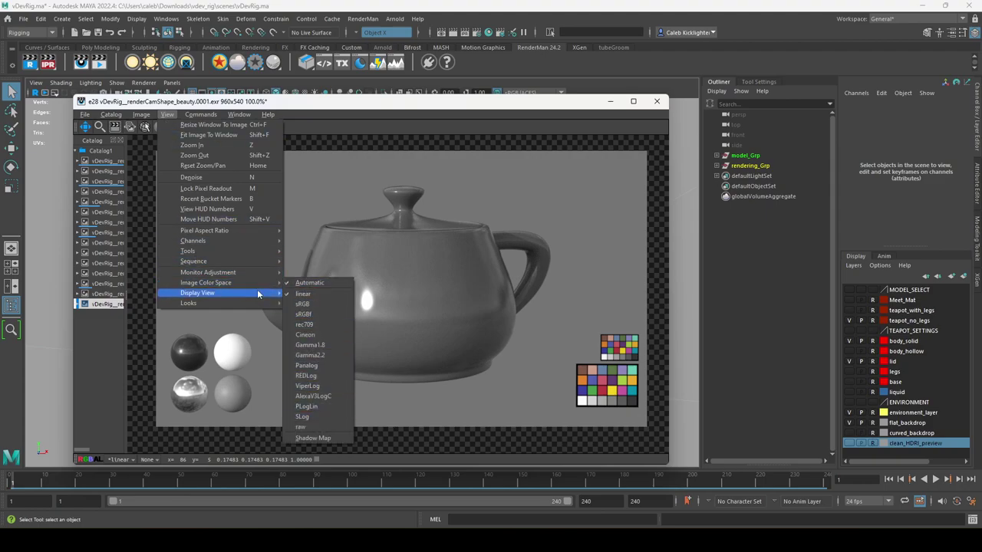
click(307, 305)
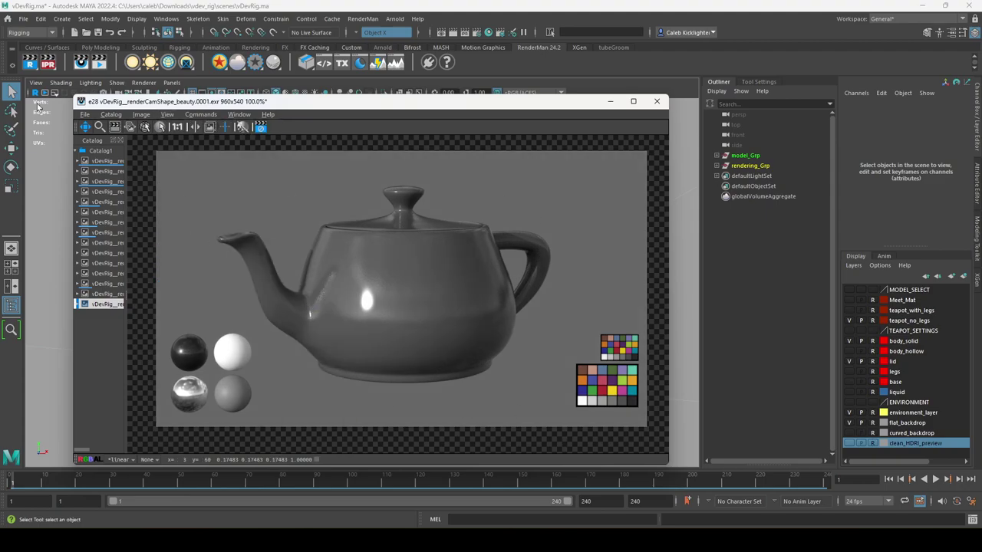
click(167, 114)
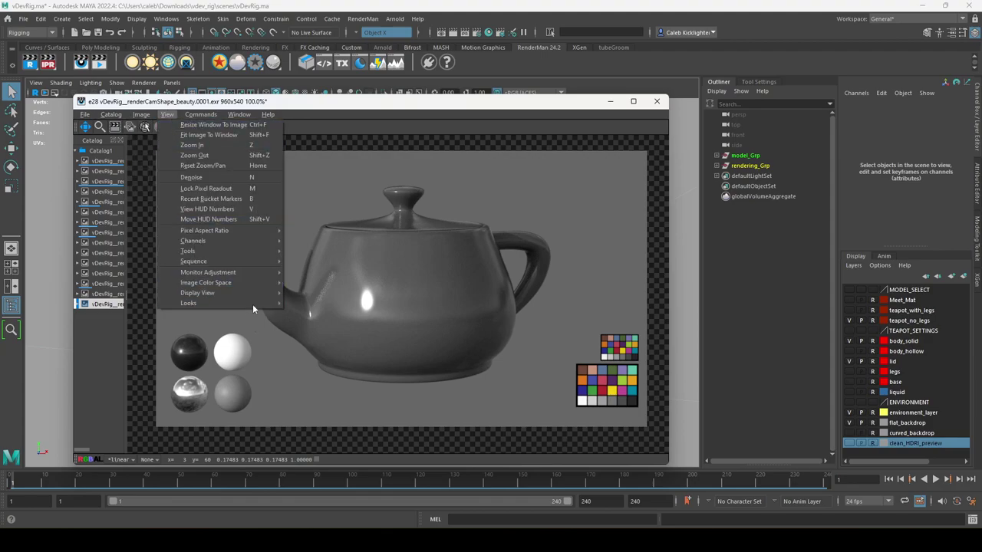
mouse_move(264, 293)
click(312, 294)
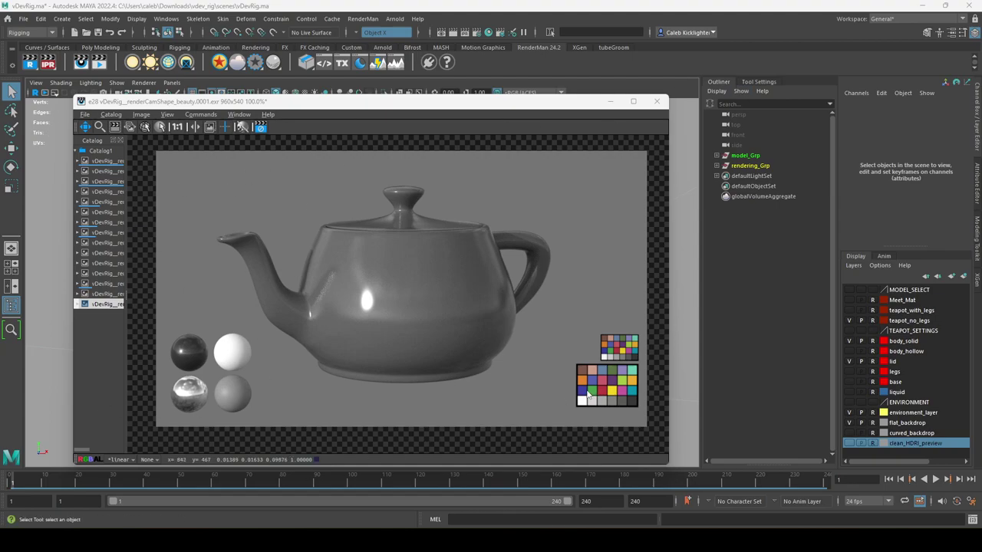
Step: Review the file types available for exporting the render, including JPEG High Quality and PNG, and cancel the export
click(85, 115)
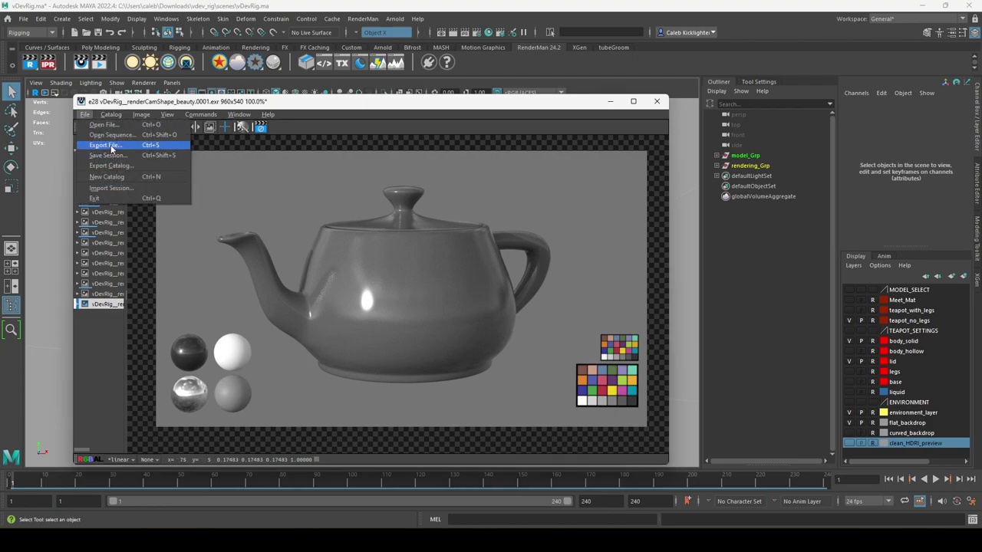
click(110, 146)
click(322, 368)
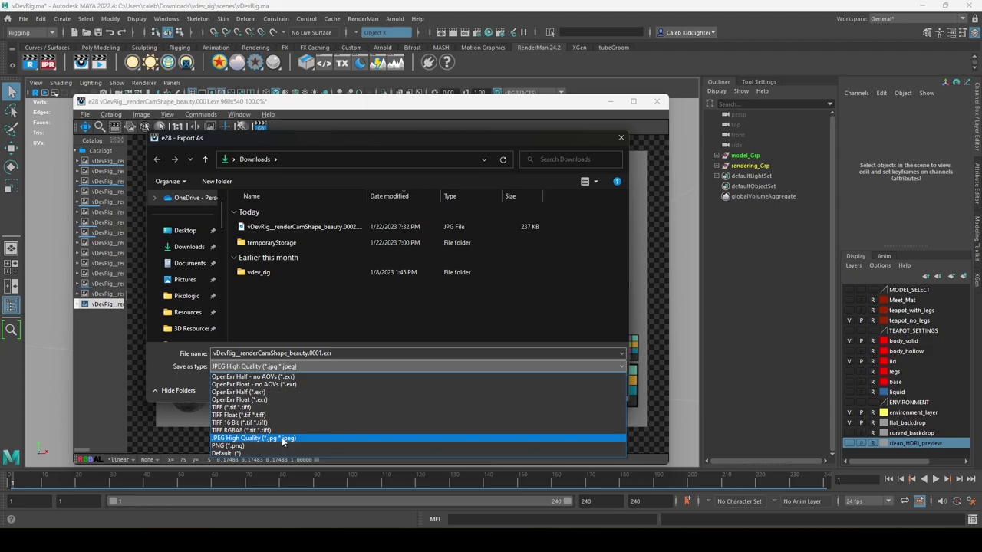
click(282, 440)
click(337, 367)
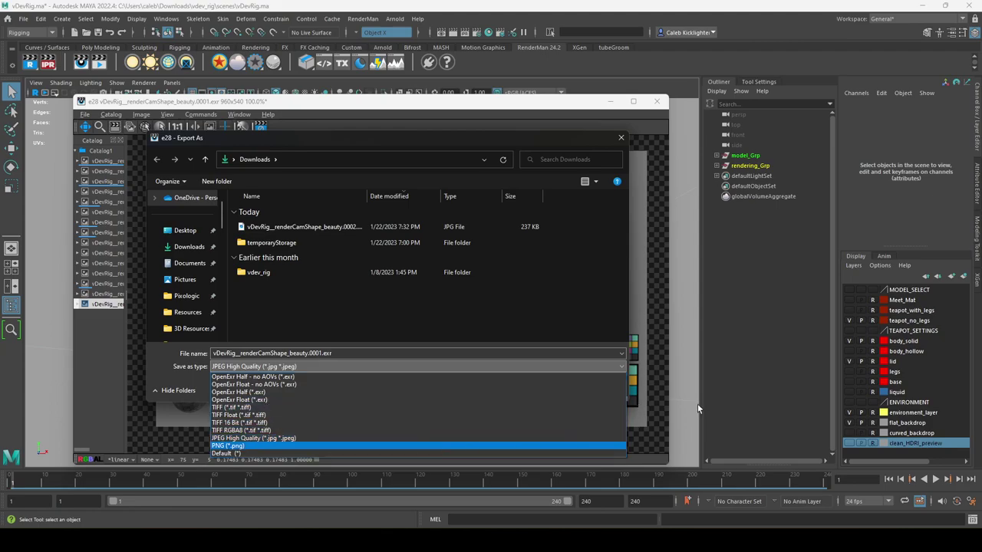
click(641, 376)
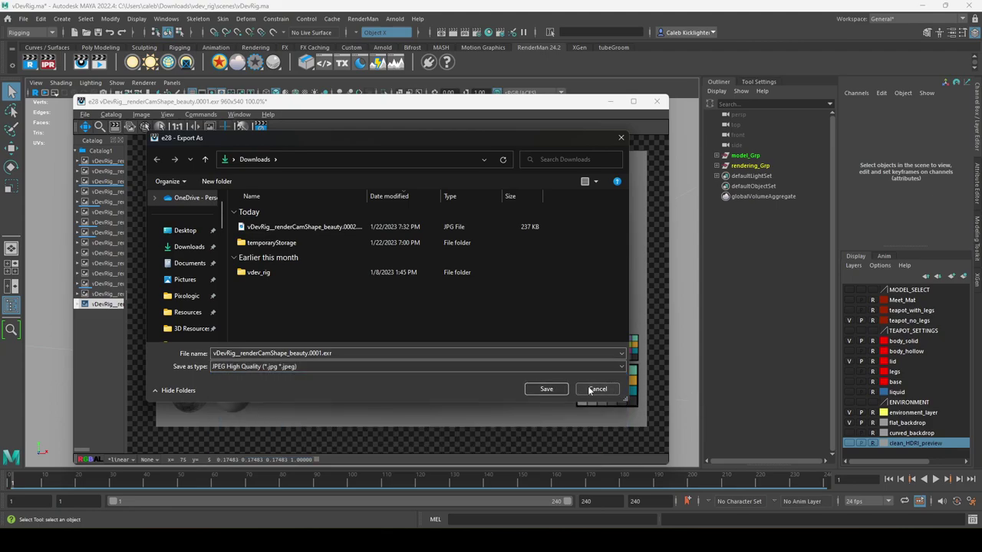
click(597, 390)
click(239, 115)
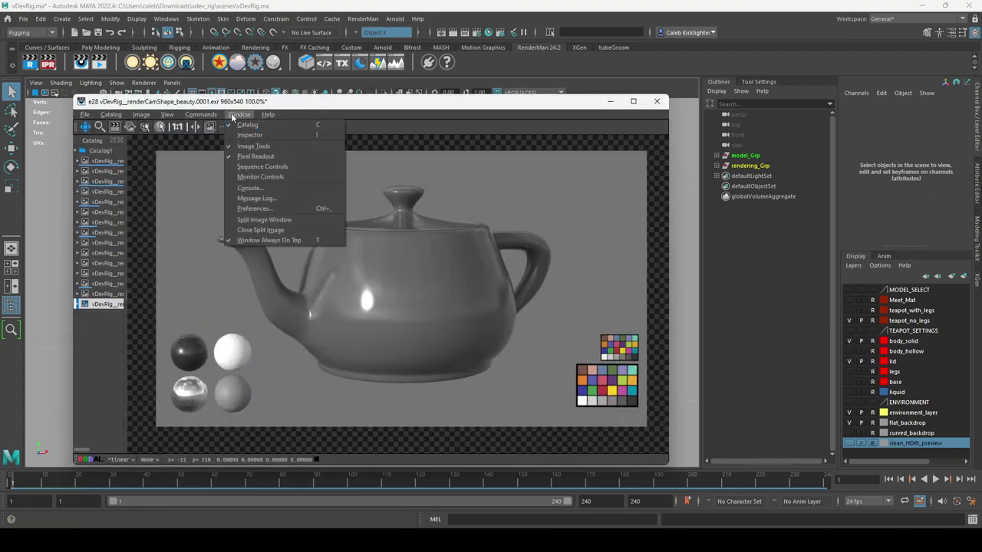
click(222, 375)
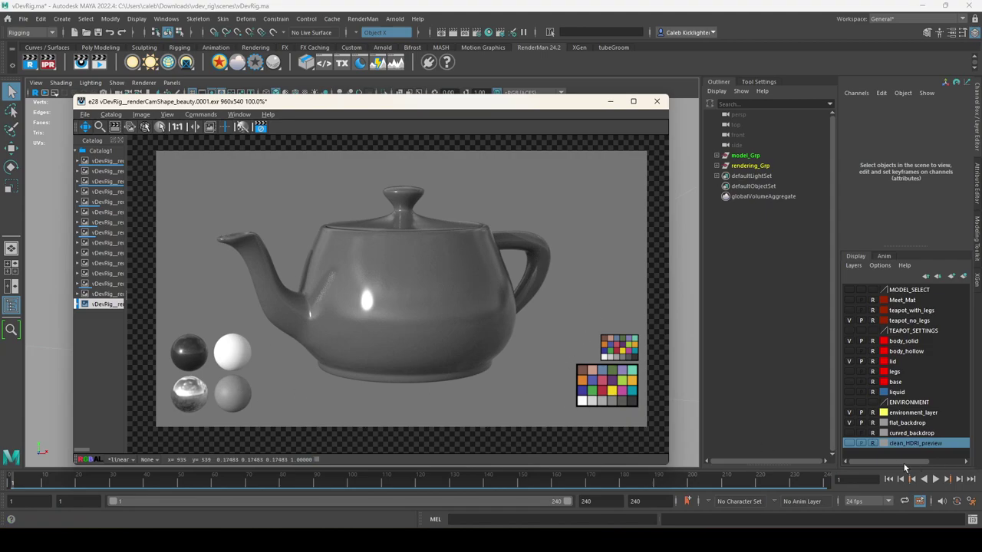
Step: Hide the flat_backdrop layer and enable Primary Visibility on the envLight_Panorama dome light, with Enable Temperature off
click(850, 423)
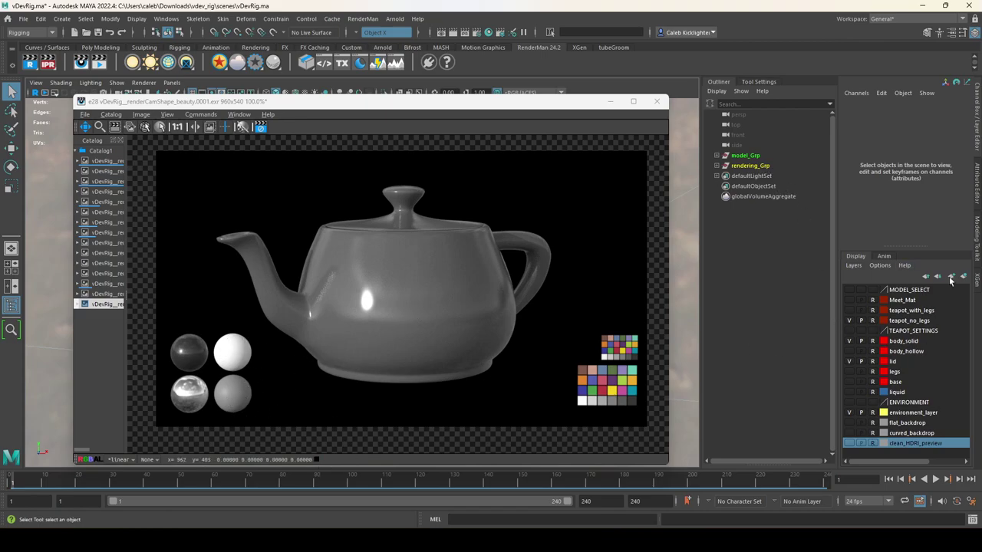
click(716, 166)
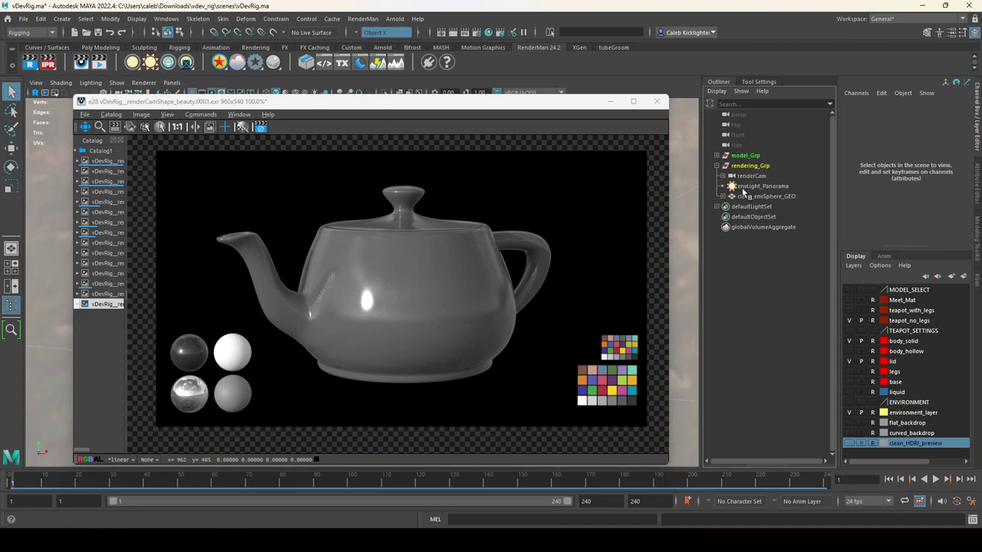
click(738, 188)
click(975, 194)
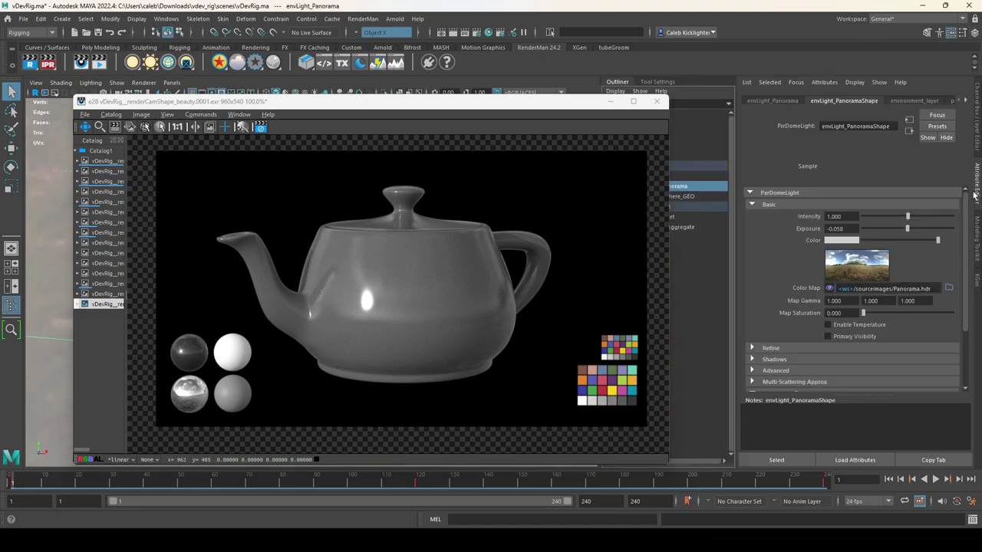
click(827, 325)
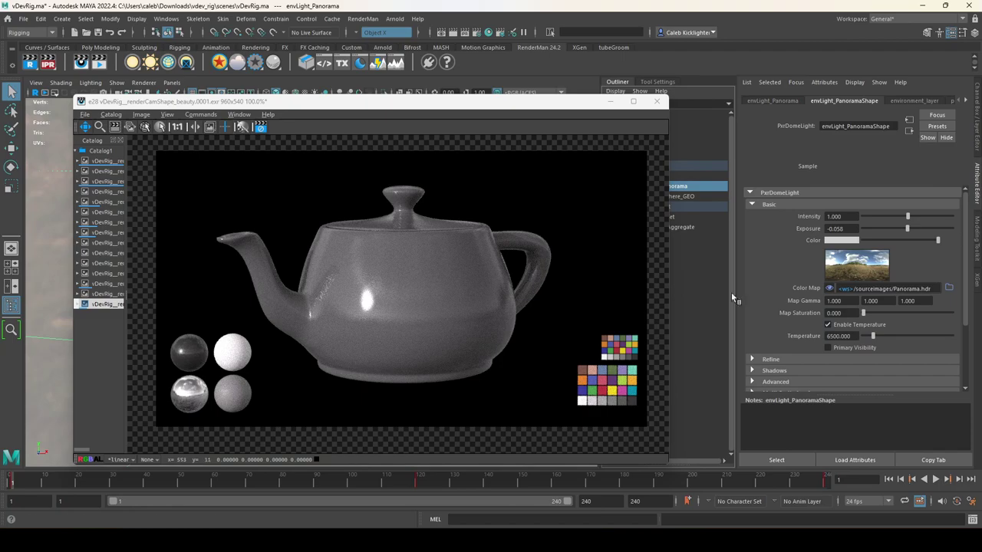
click(828, 324)
click(828, 336)
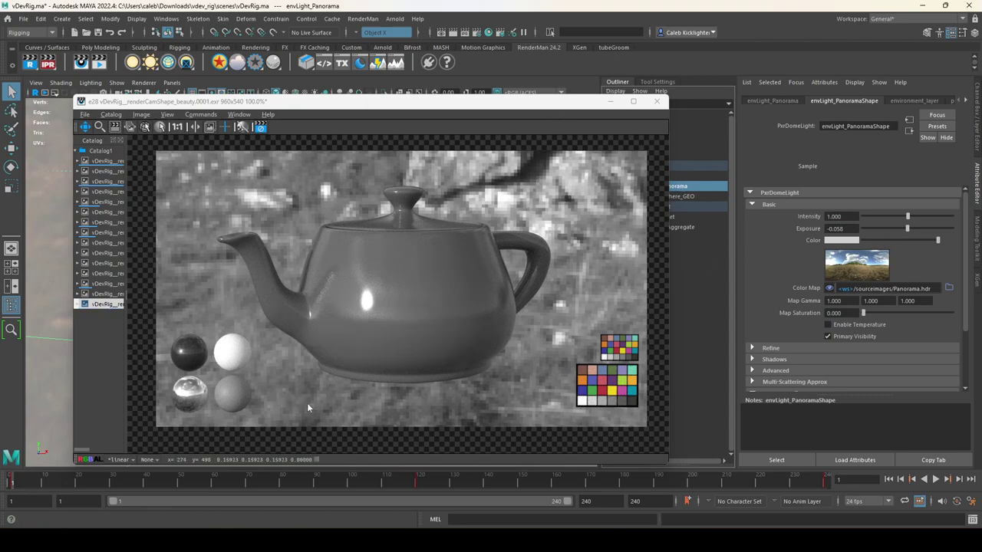
Step: Export the render with the visible panorama to Downloads as a JPEG High Quality file named teapot
click(84, 114)
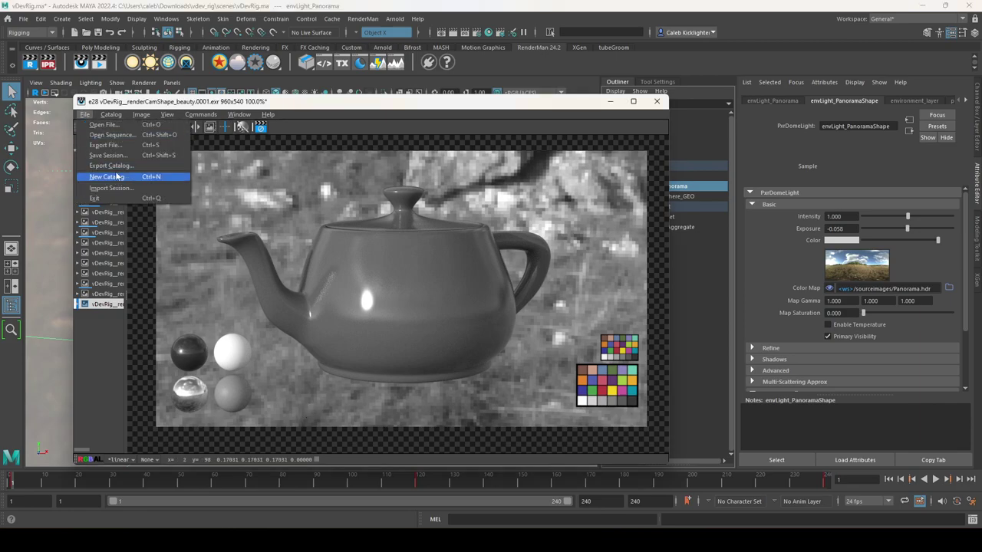
click(116, 146)
click(265, 367)
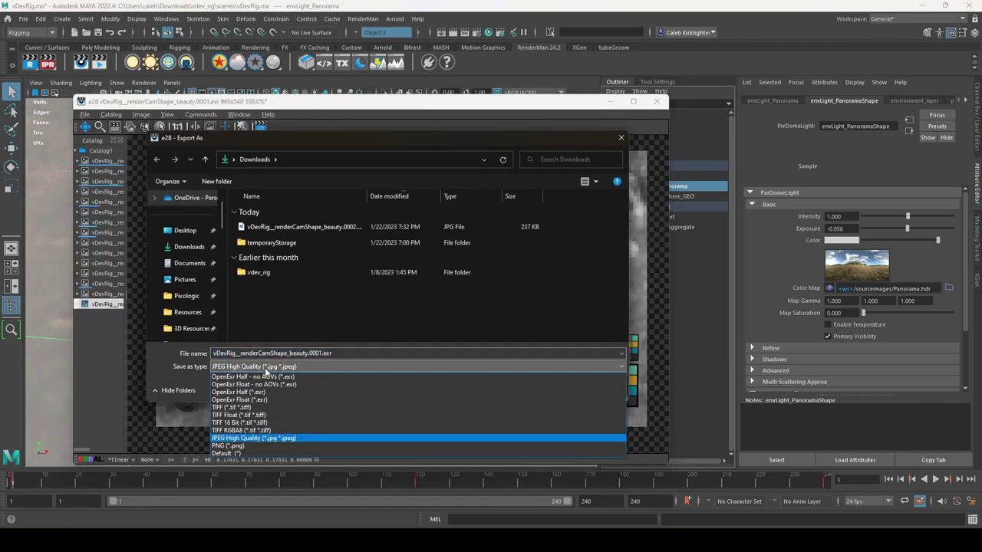
click(265, 367)
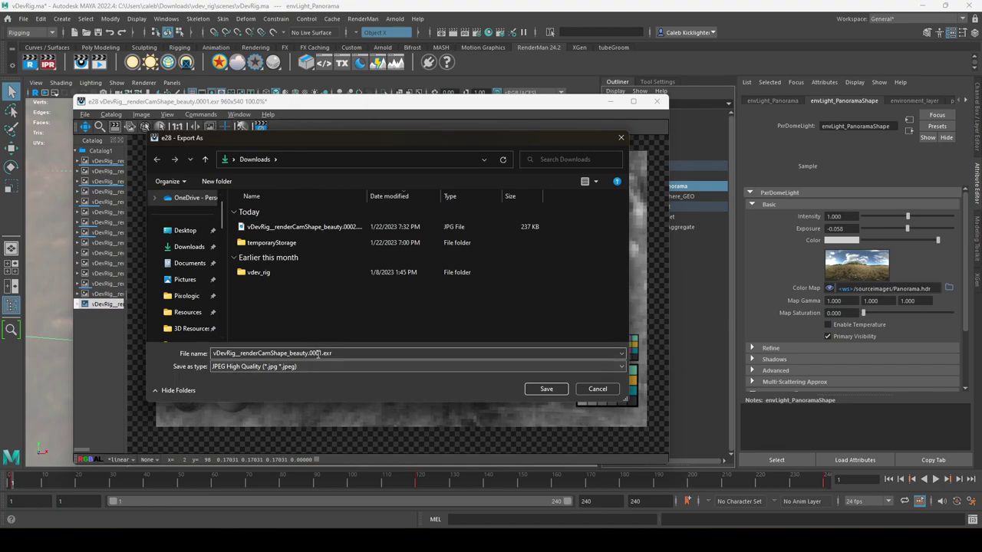
key(shift+Tab)
text(teapot)
click(546, 389)
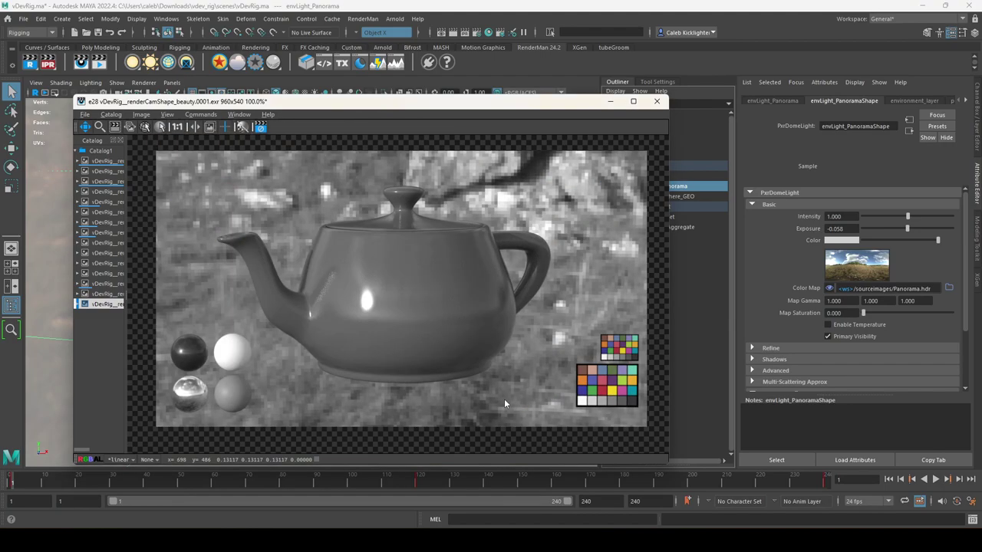
Step: Export the render with the visible panorama to Downloads as a PNG file named b
click(85, 115)
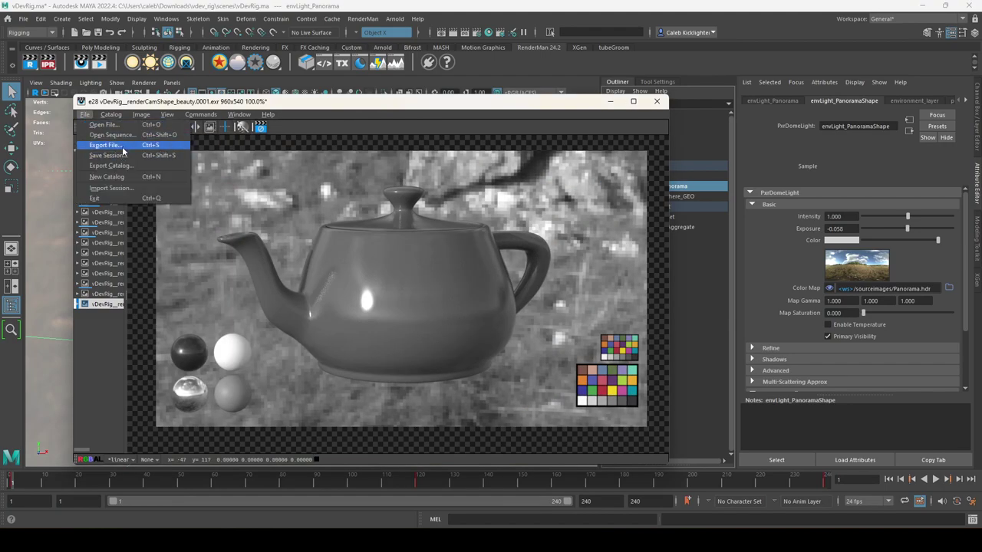
click(154, 157)
click(261, 366)
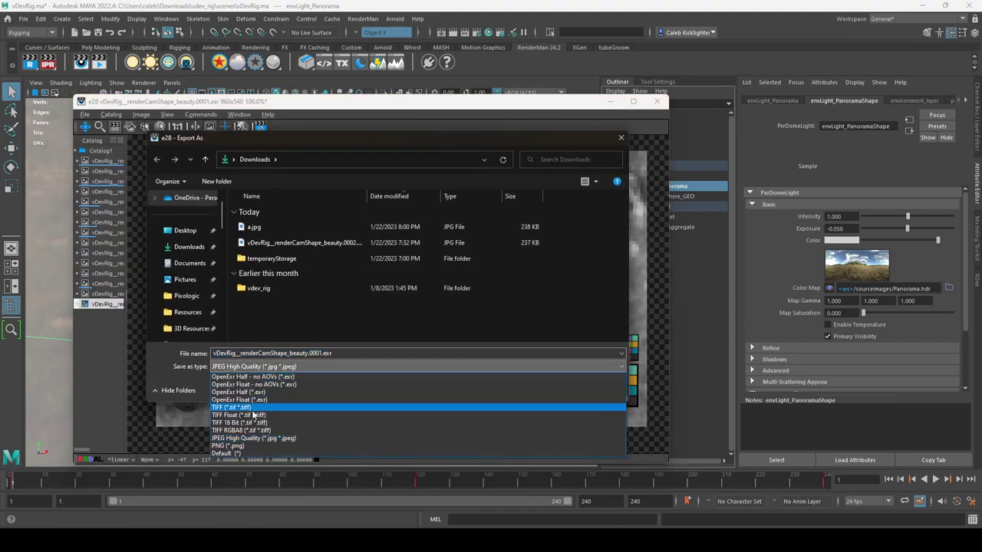
click(234, 445)
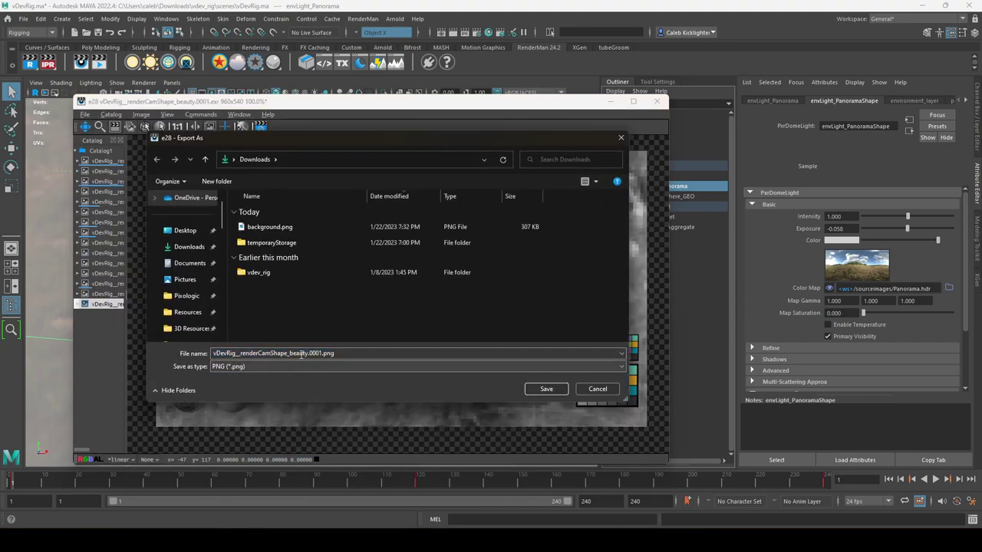
triple_click(301, 354)
text(background)
click(546, 388)
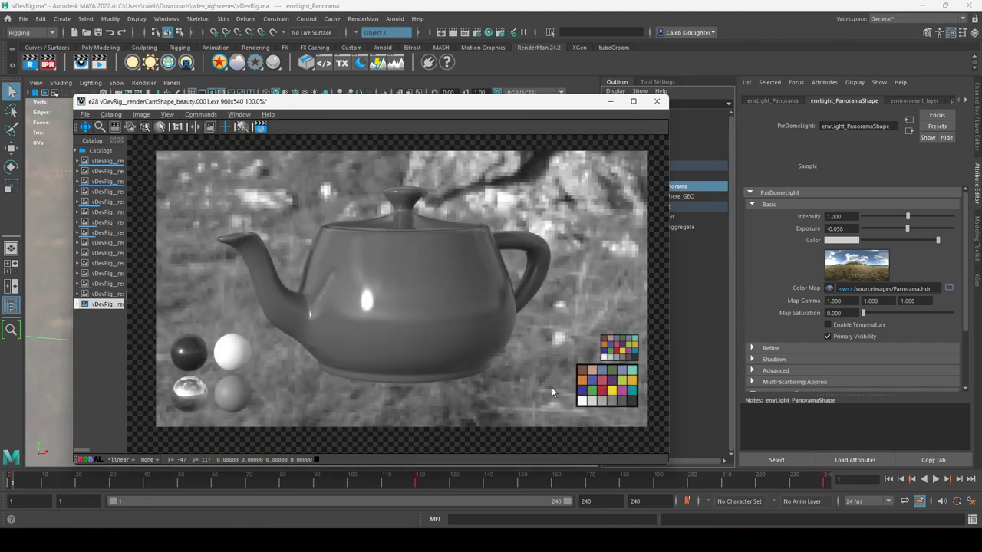
Step: Switch to File Explorer, compare the exported a.jpg and b.png images from the Downloads folder, and return to Maya
mouse_move(316, 494)
click(264, 489)
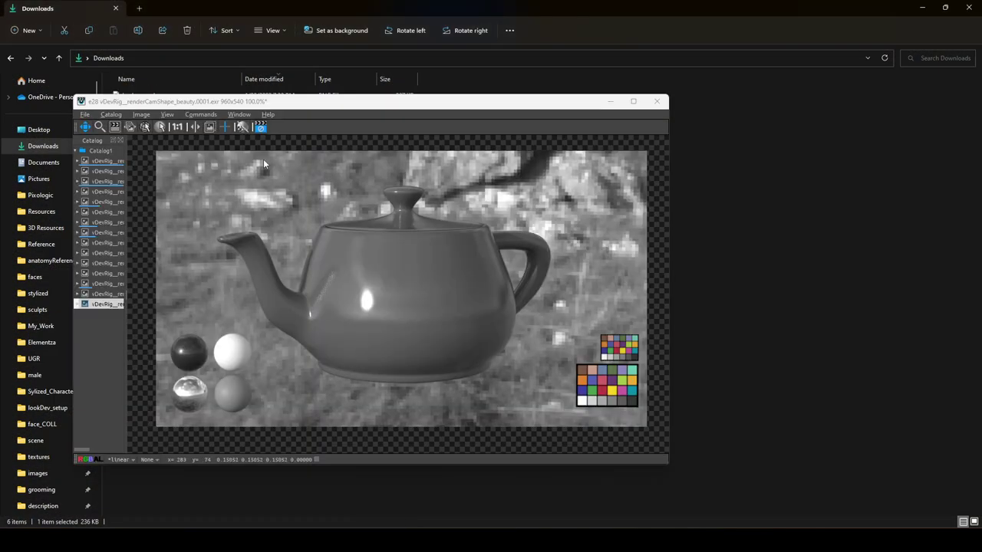
key(Escape)
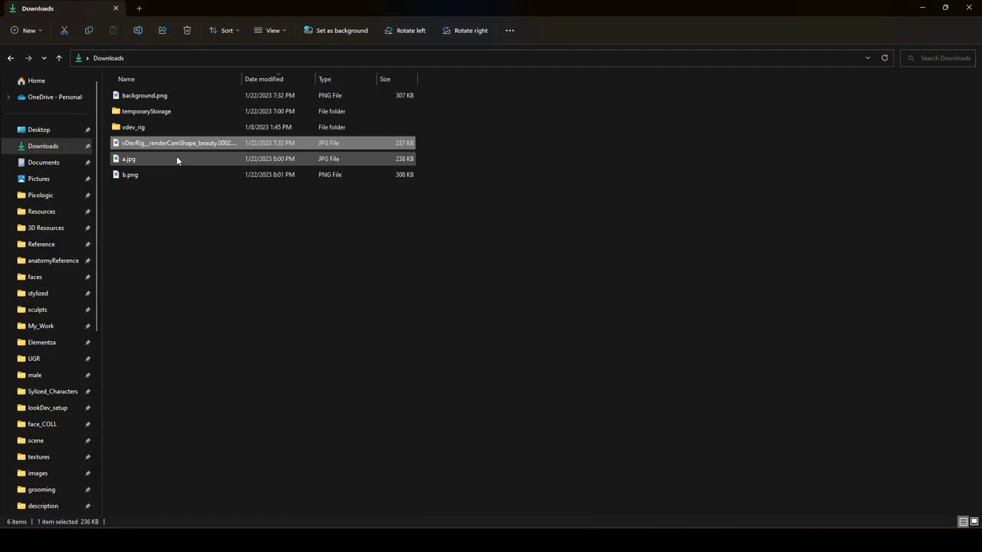
double_click(176, 158)
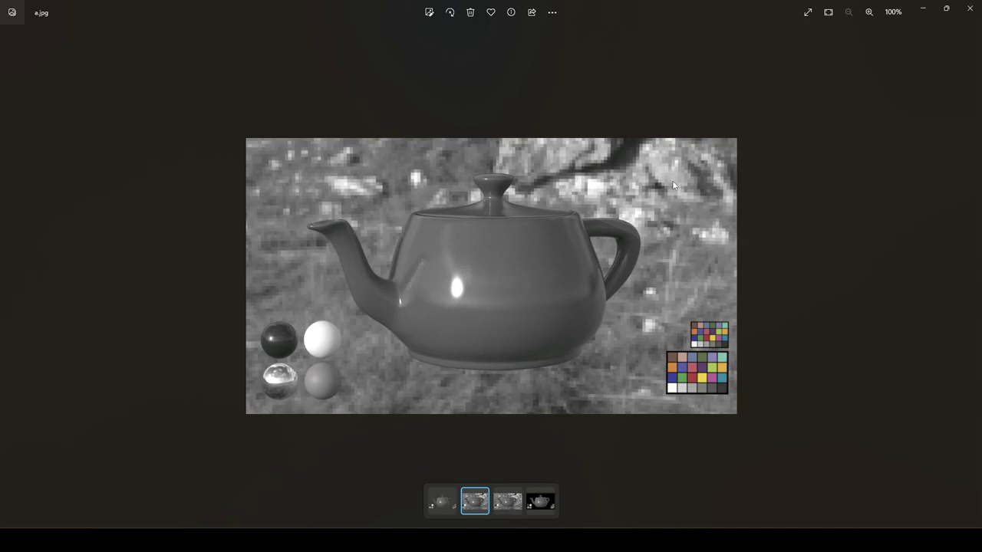
click(970, 8)
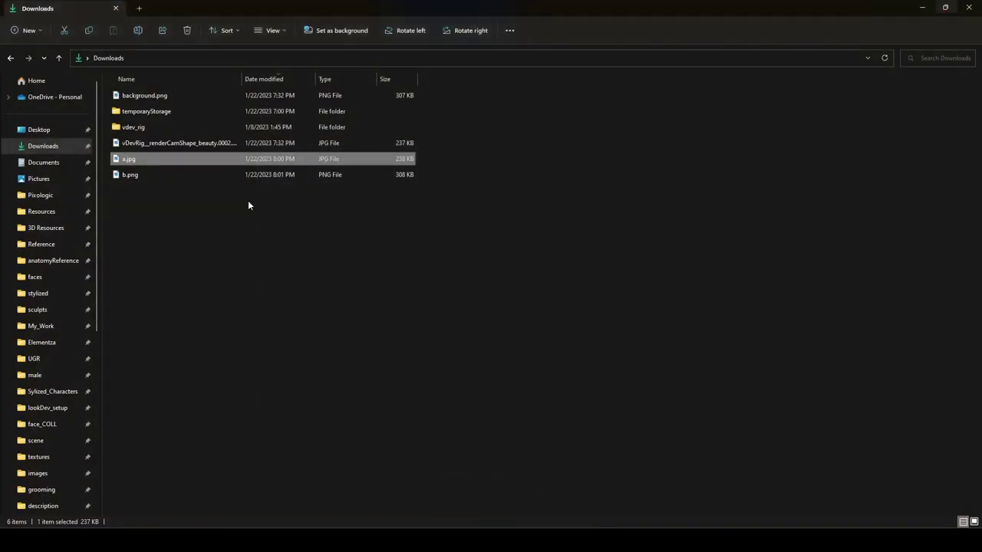
double_click(167, 175)
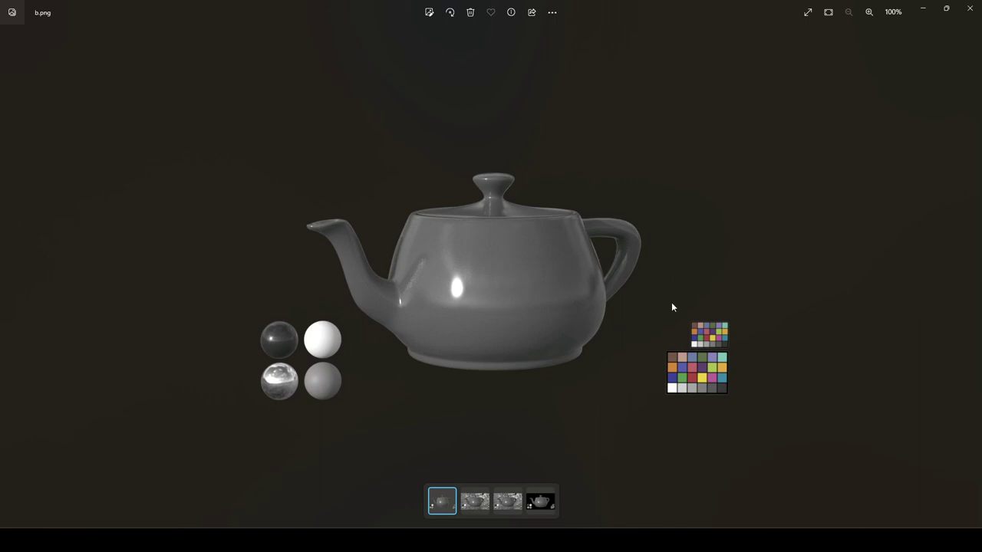
click(969, 7)
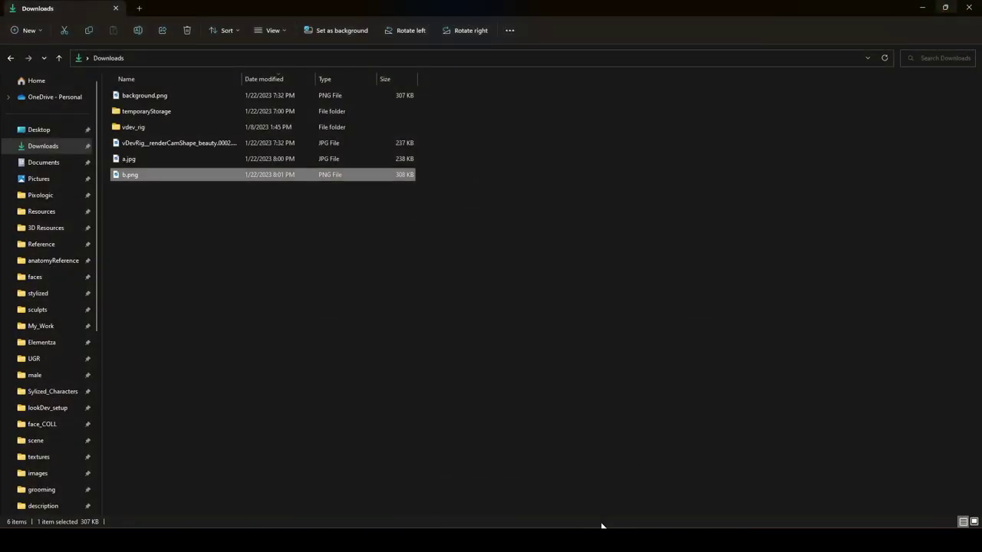
click(715, 489)
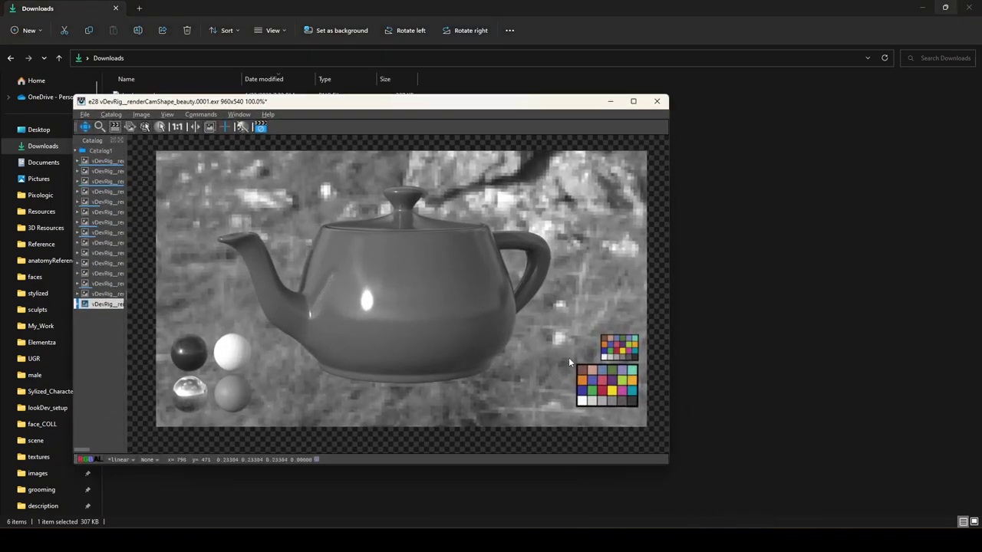
click(922, 8)
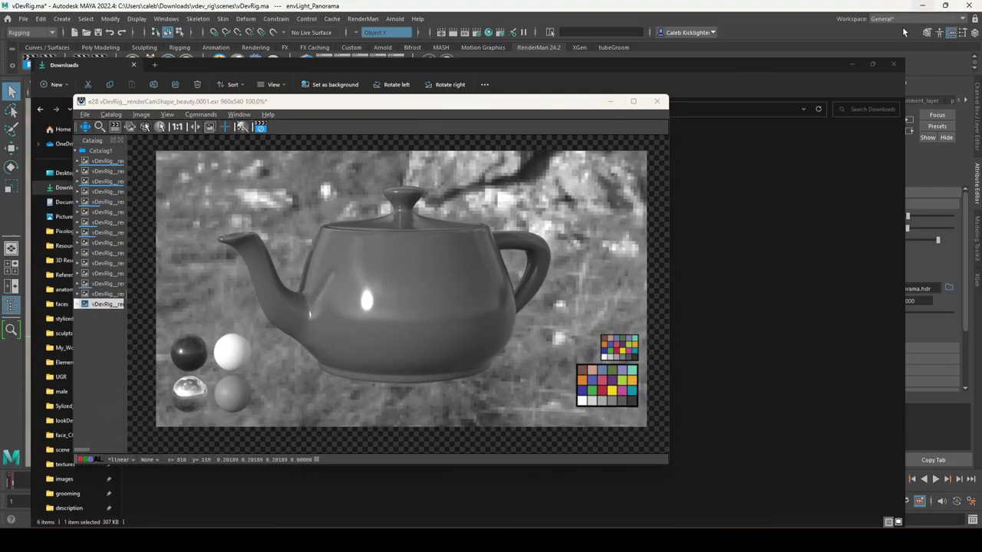
Step: Toggle the flat_backdrop layer on and off in the live render, and make the clean_HDRI_preview layer visible
click(976, 137)
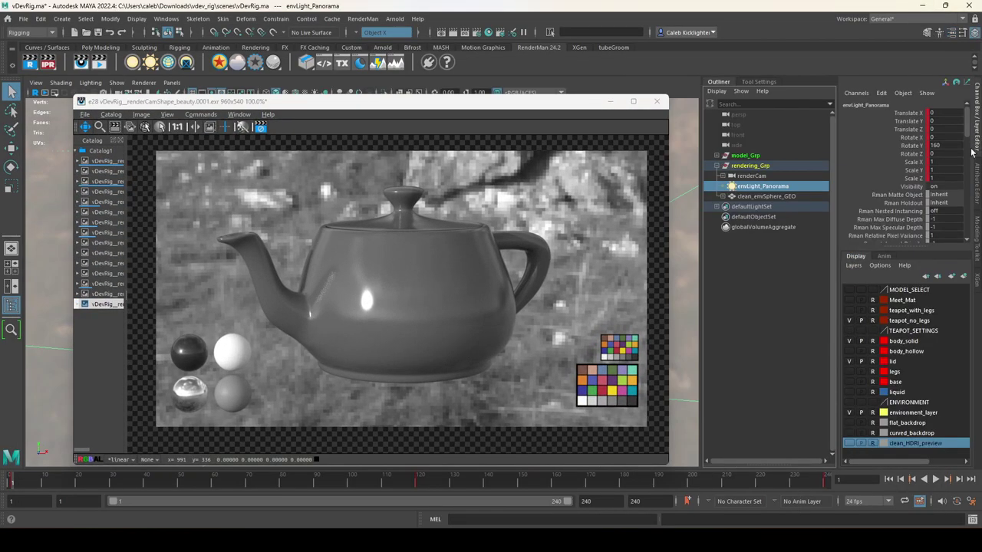
click(849, 423)
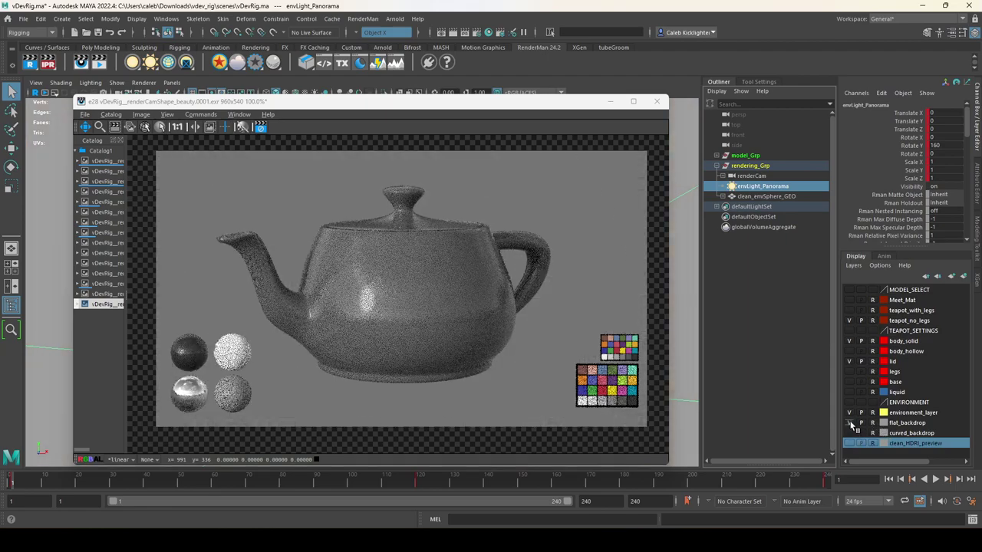
click(849, 424)
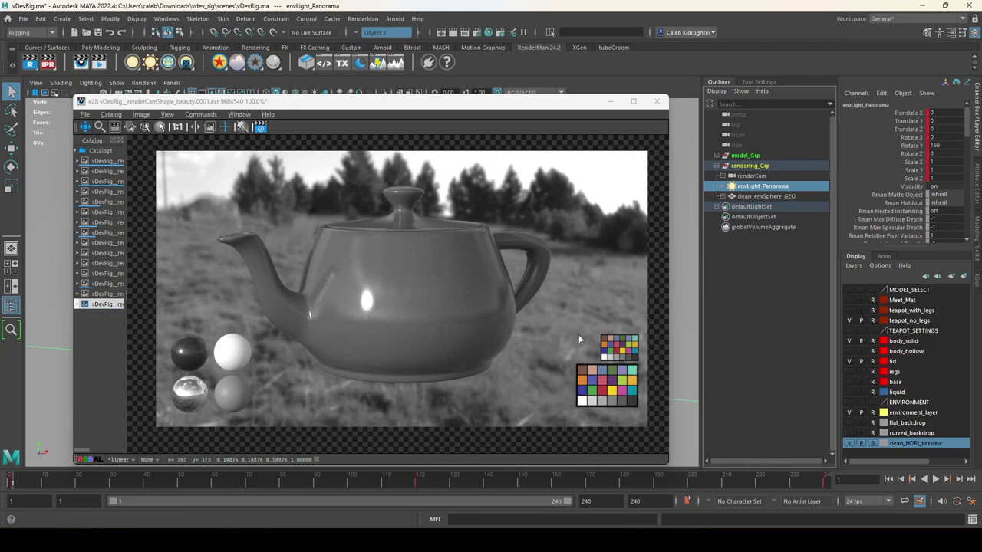
click(86, 114)
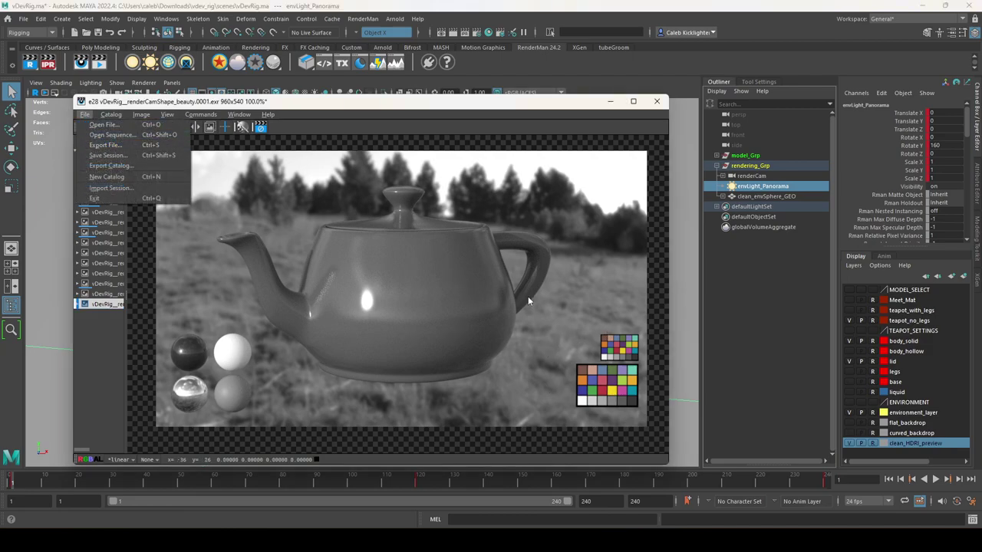
click(554, 103)
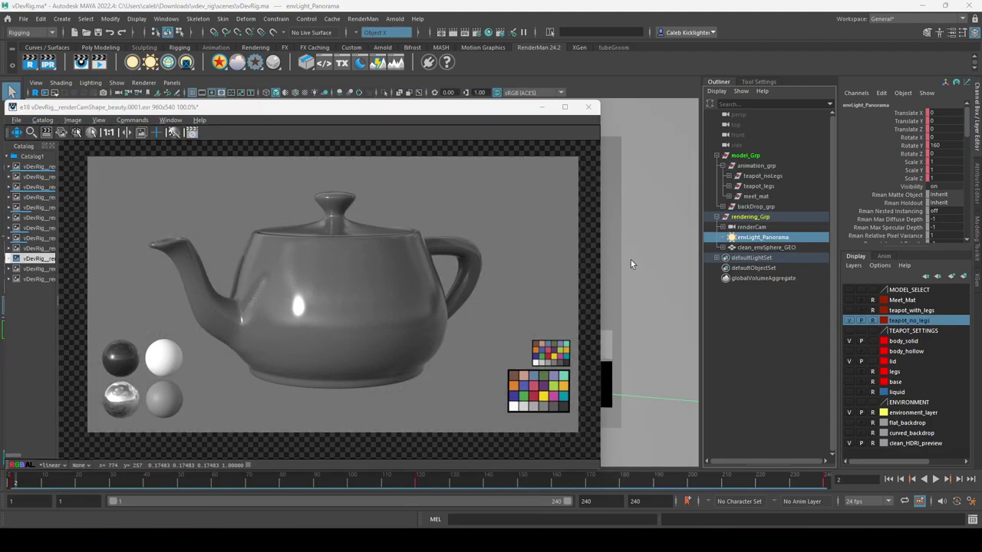
drag(421, 107, 486, 101)
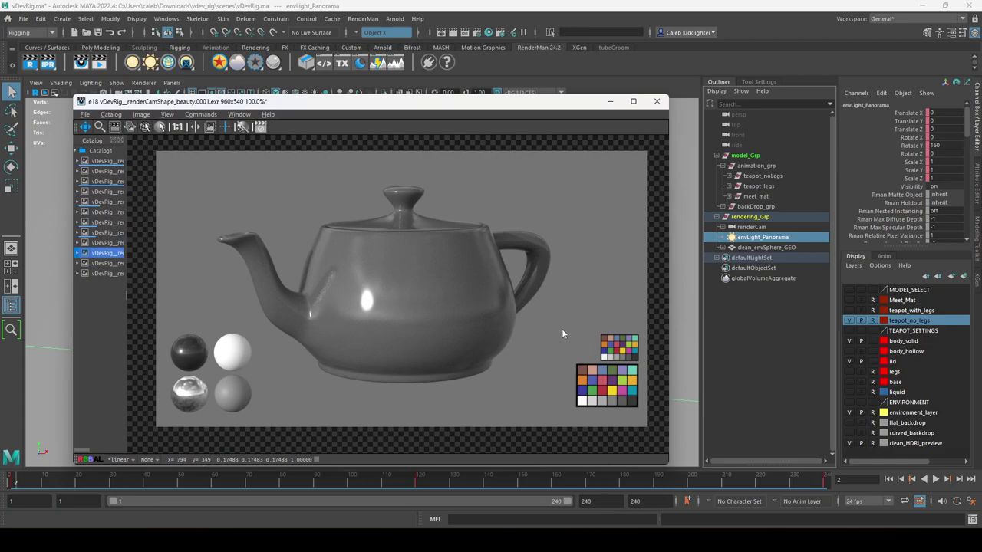